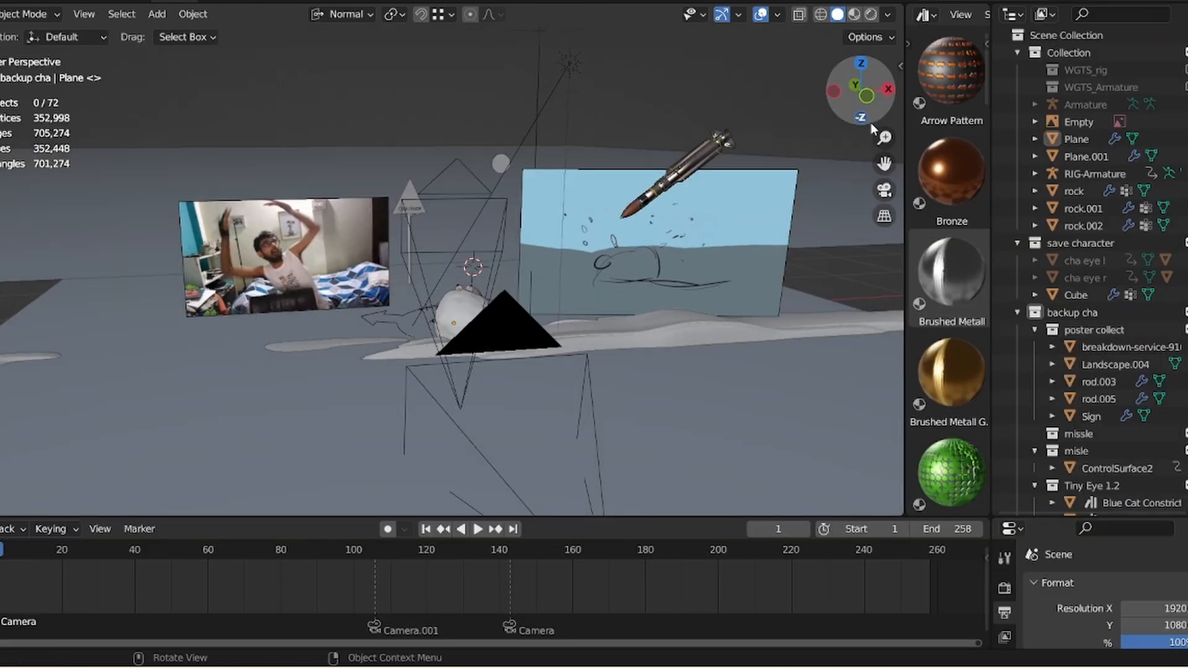
# - Hide the viewport overlays, play the animation through the scene camera, and return to the first frame
pyautogui.moveTo(871, 123); pyautogui.dragTo(817, 37)
pyautogui.click(761, 15)
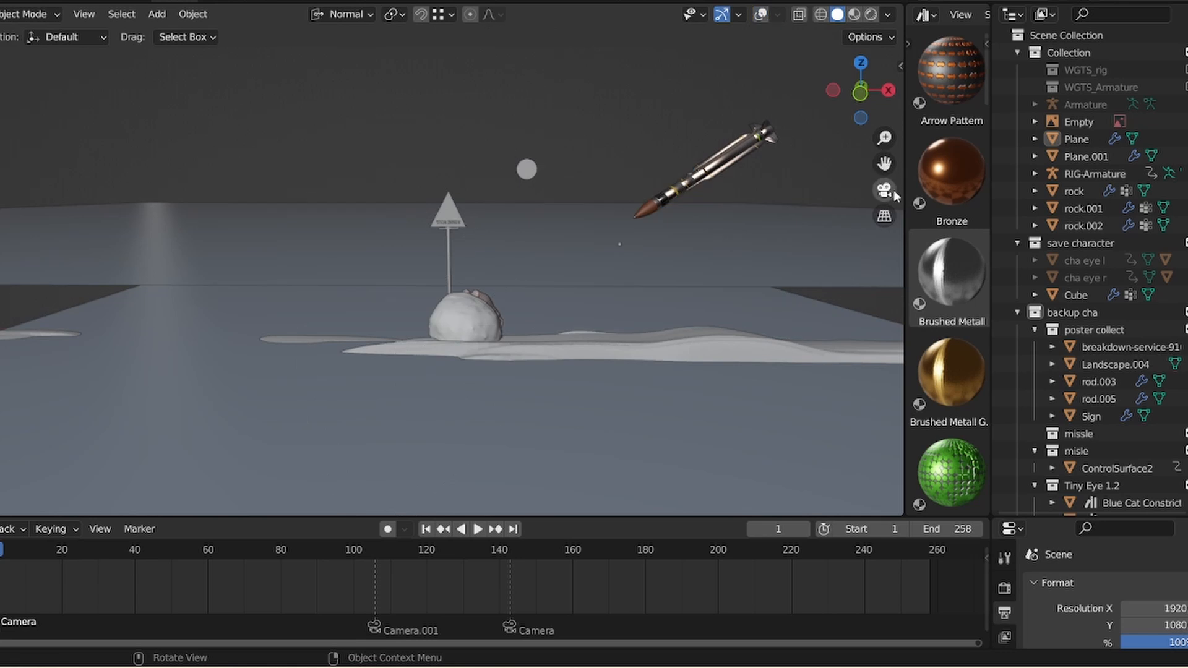
pyautogui.click(885, 190)
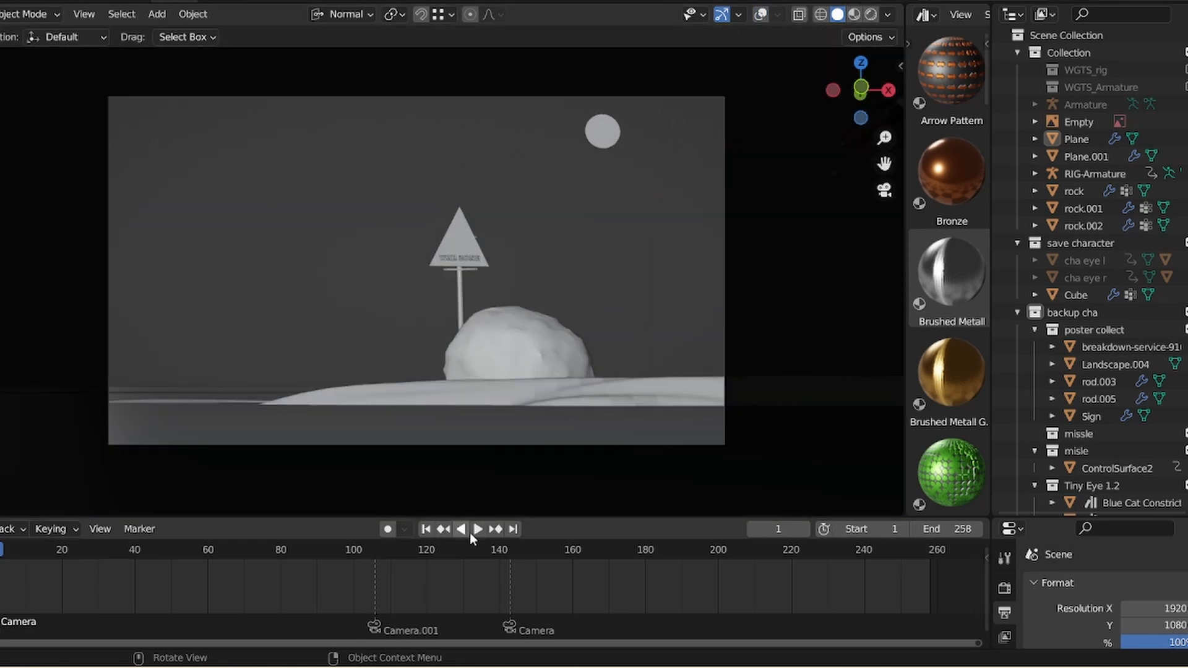
pyautogui.click(477, 530)
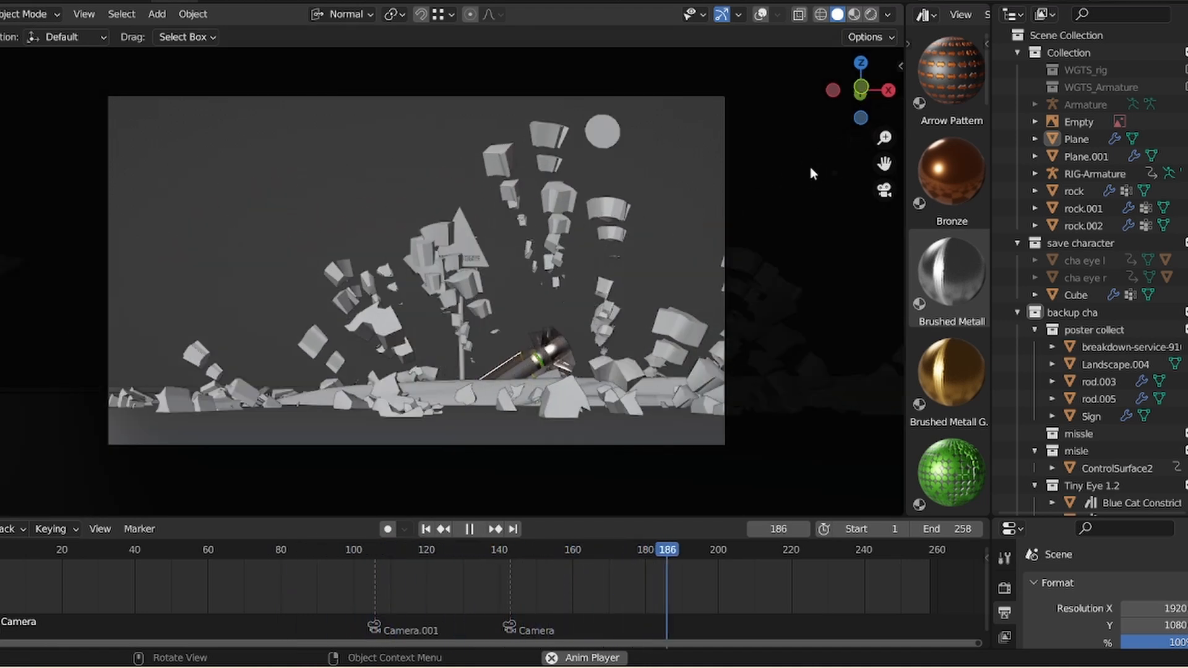
pyautogui.click(472, 530)
pyautogui.click(426, 529)
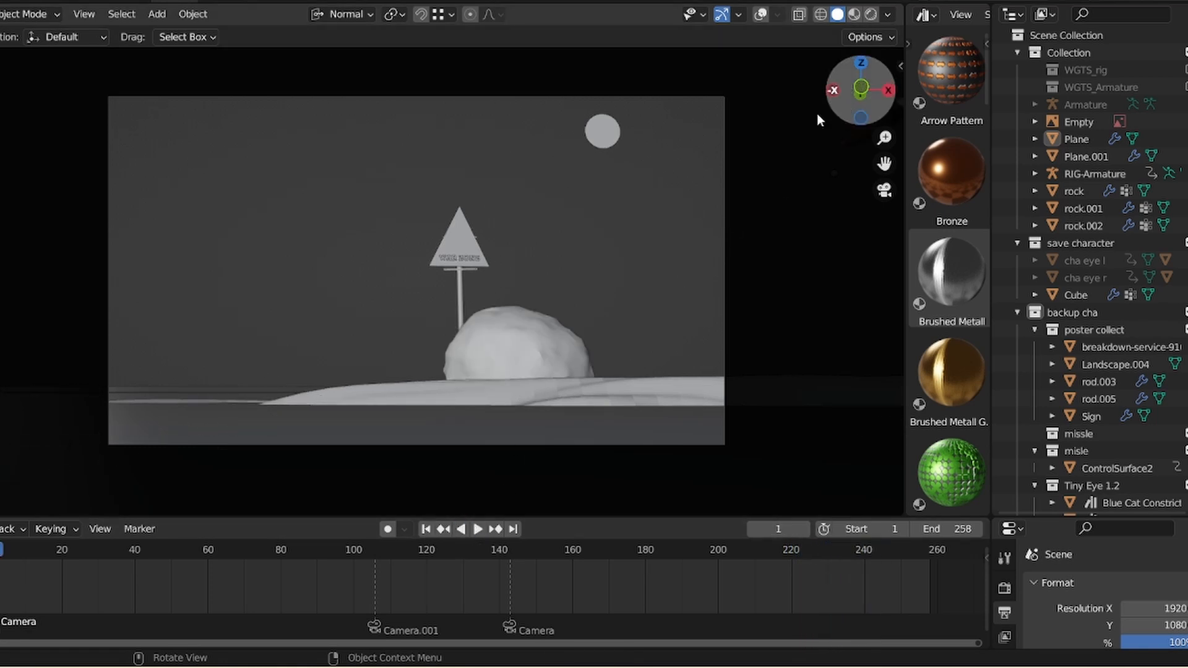
# - Show the viewport overlays again and play the animation from outside the camera, returning to the first frame
pyautogui.moveTo(856, 89)
pyautogui.mouseDown()
pyautogui.moveTo(883, 162)
pyautogui.moveTo(873, 277)
pyautogui.moveTo(841, 88)
pyautogui.mouseUp()
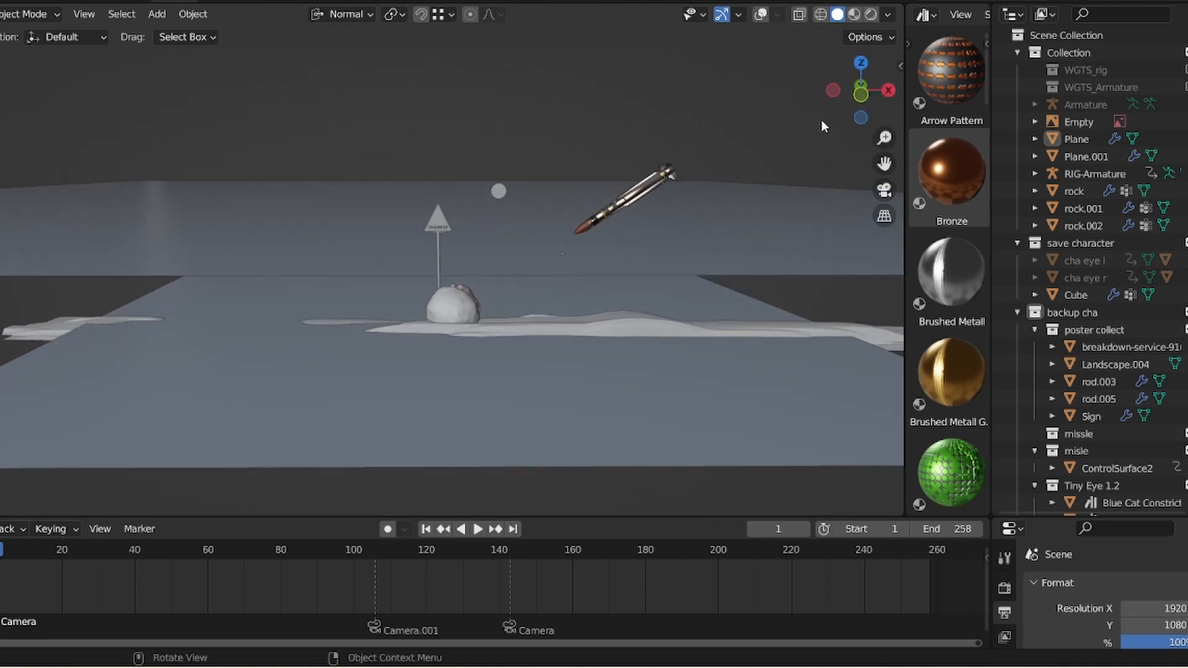
pyautogui.click(633, 197)
pyautogui.click(761, 14)
pyautogui.click(743, 60)
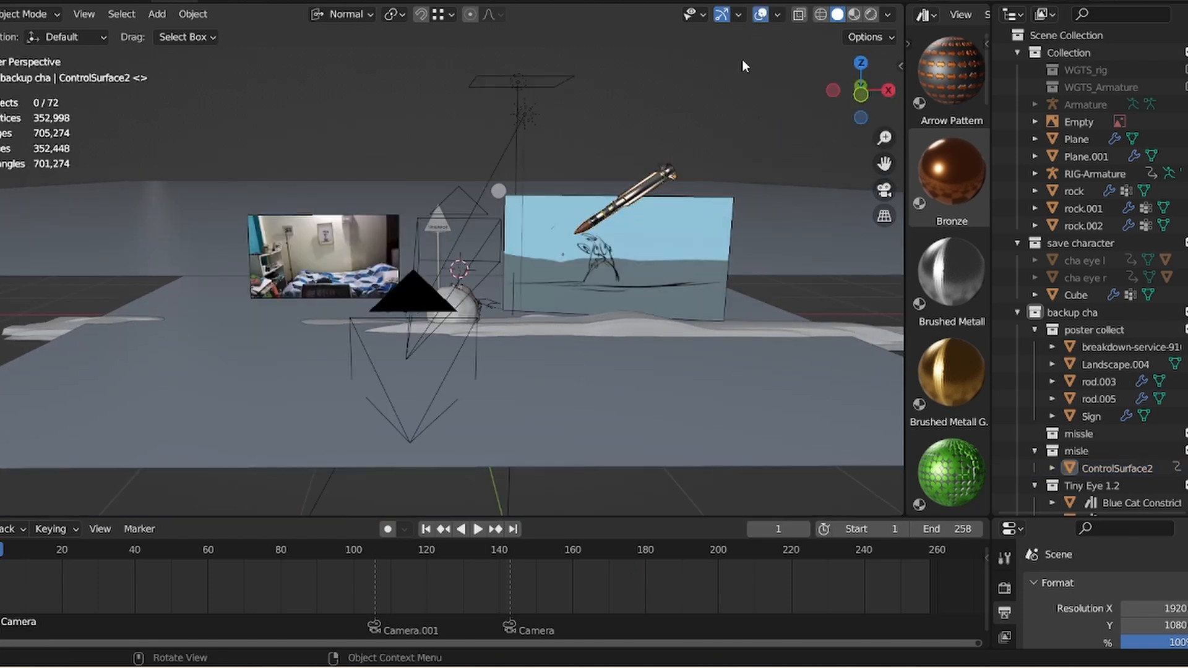
pyautogui.moveTo(887, 138); pyautogui.dragTo(813, 100)
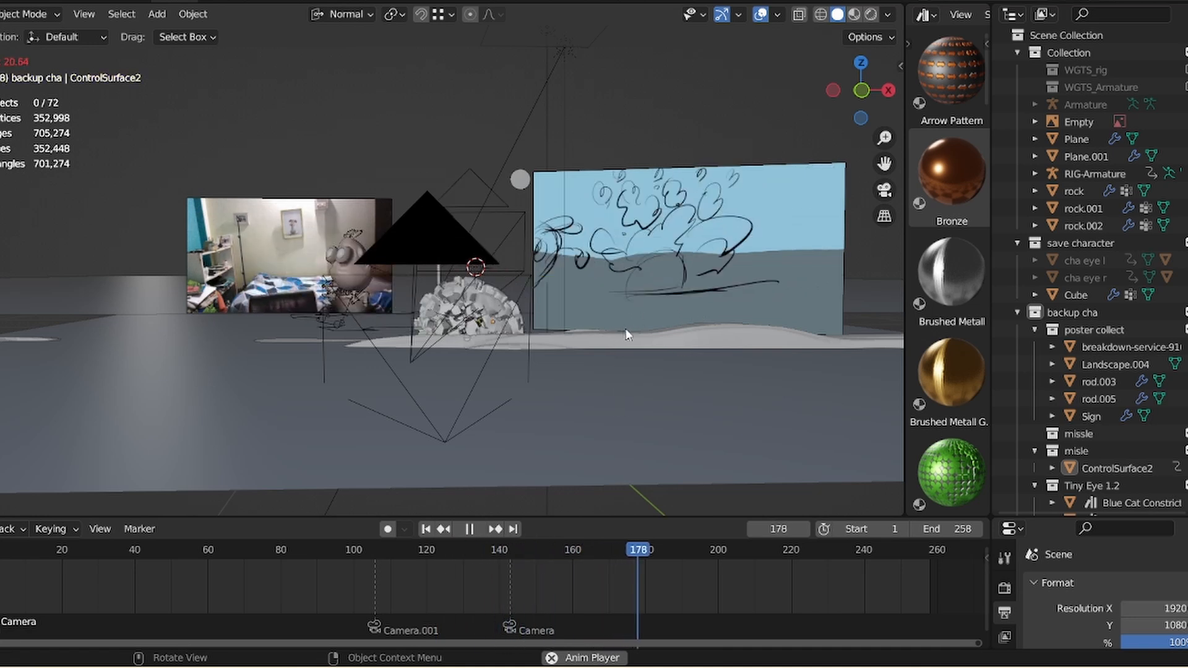
pyautogui.click(469, 529)
pyautogui.click(427, 529)
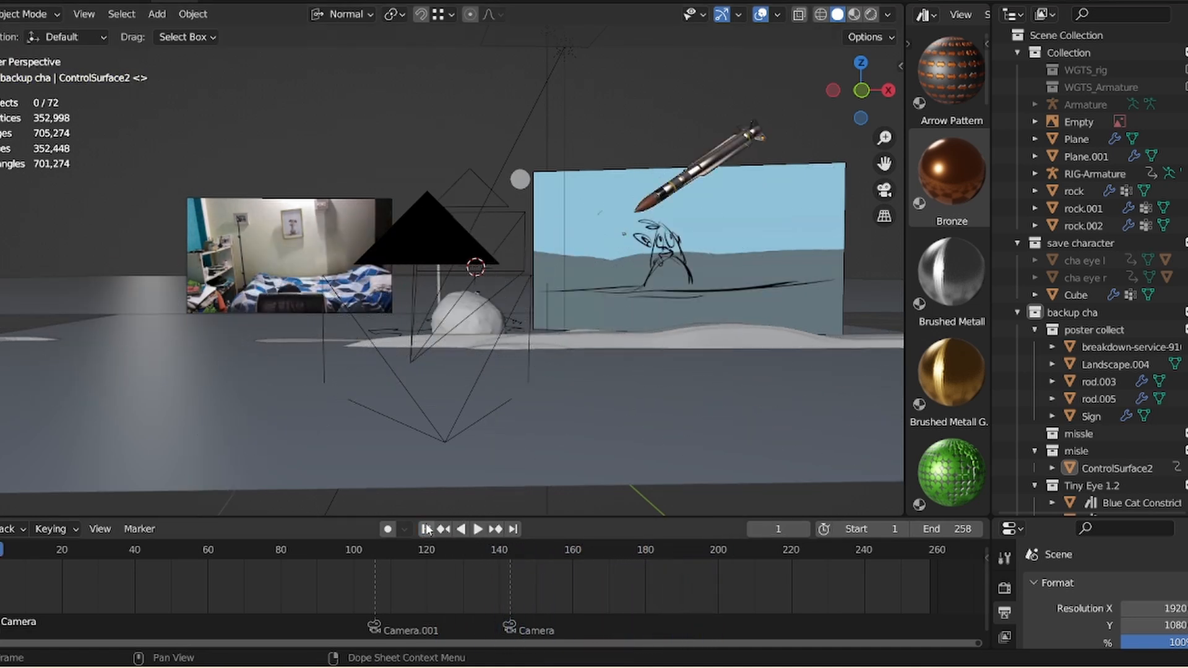
# - Play the animation through the scene camera with overlays visible, restarting it once and stopping at frame 192
pyautogui.moveTo(866, 84); pyautogui.dragTo(867, 119)
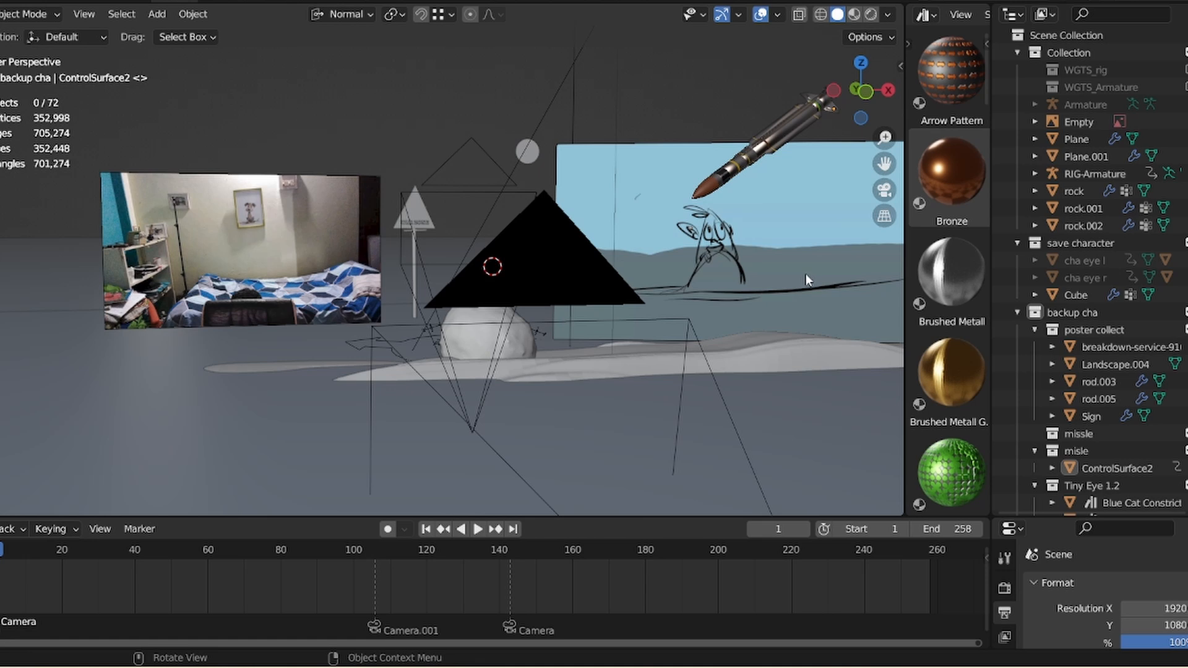
pyautogui.click(884, 190)
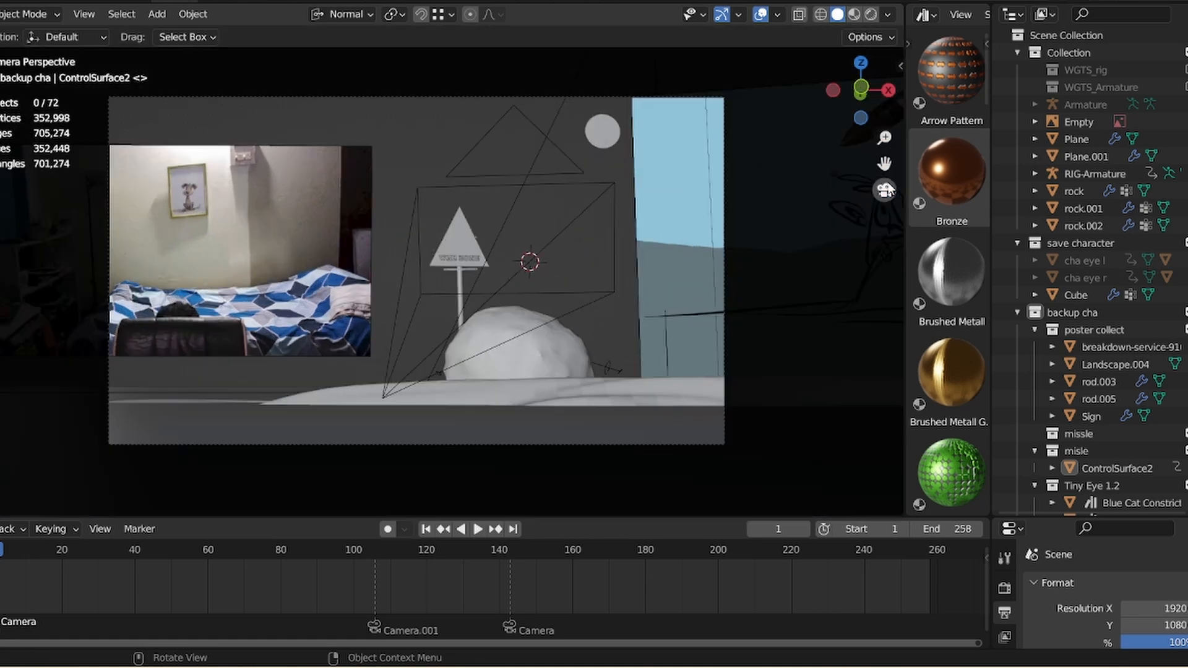
pyautogui.moveTo(886, 135); pyautogui.dragTo(843, 202)
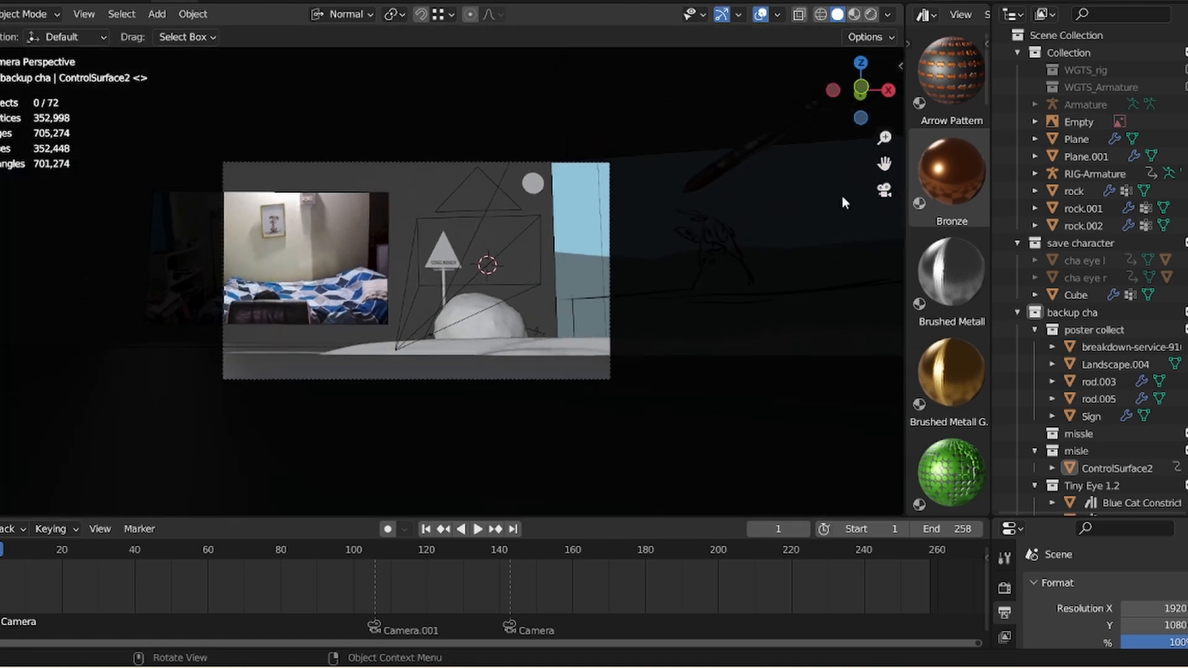
pyautogui.click(480, 531)
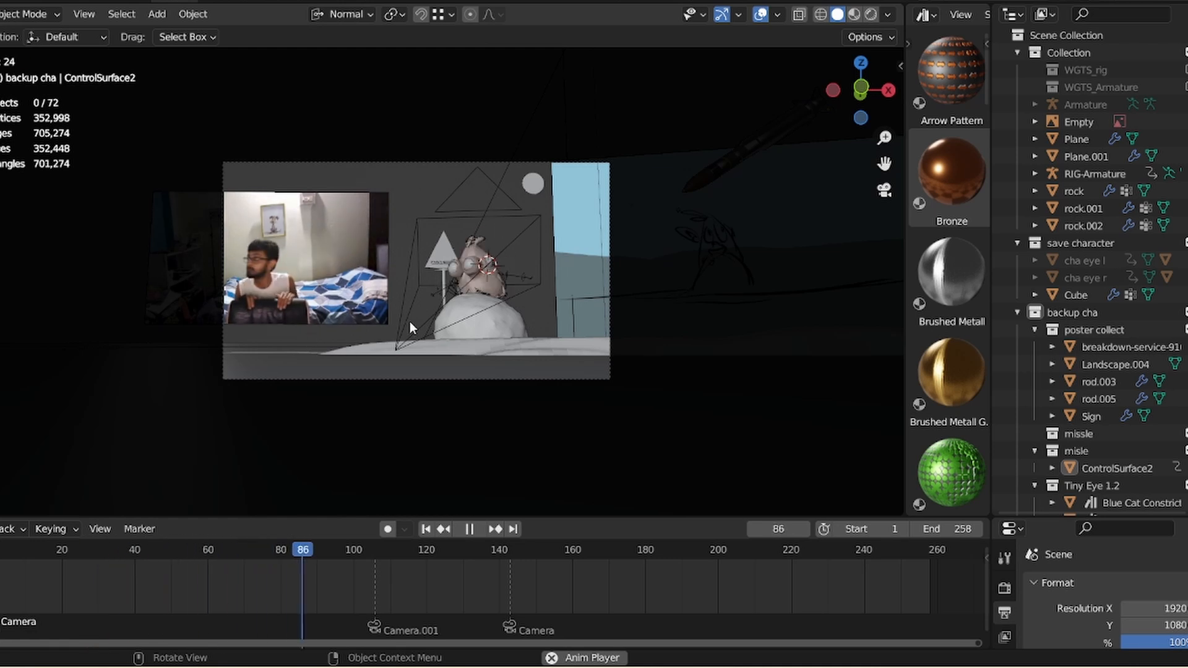
pyautogui.click(469, 529)
pyautogui.click(426, 529)
pyautogui.click(477, 529)
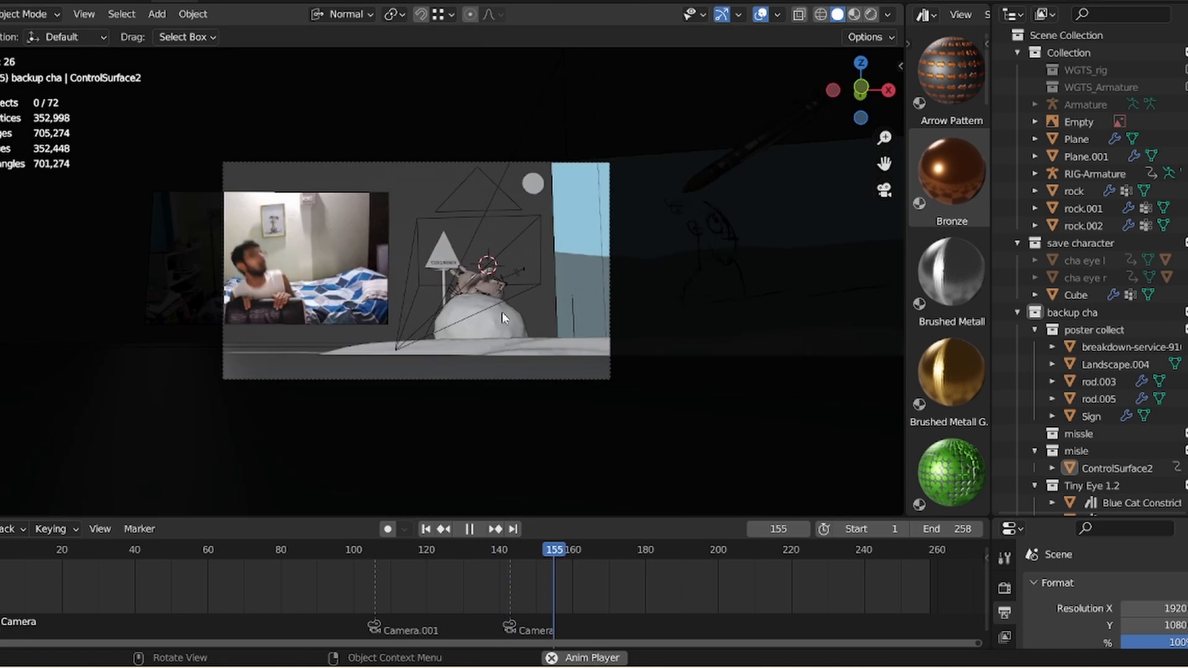
pyautogui.click(469, 529)
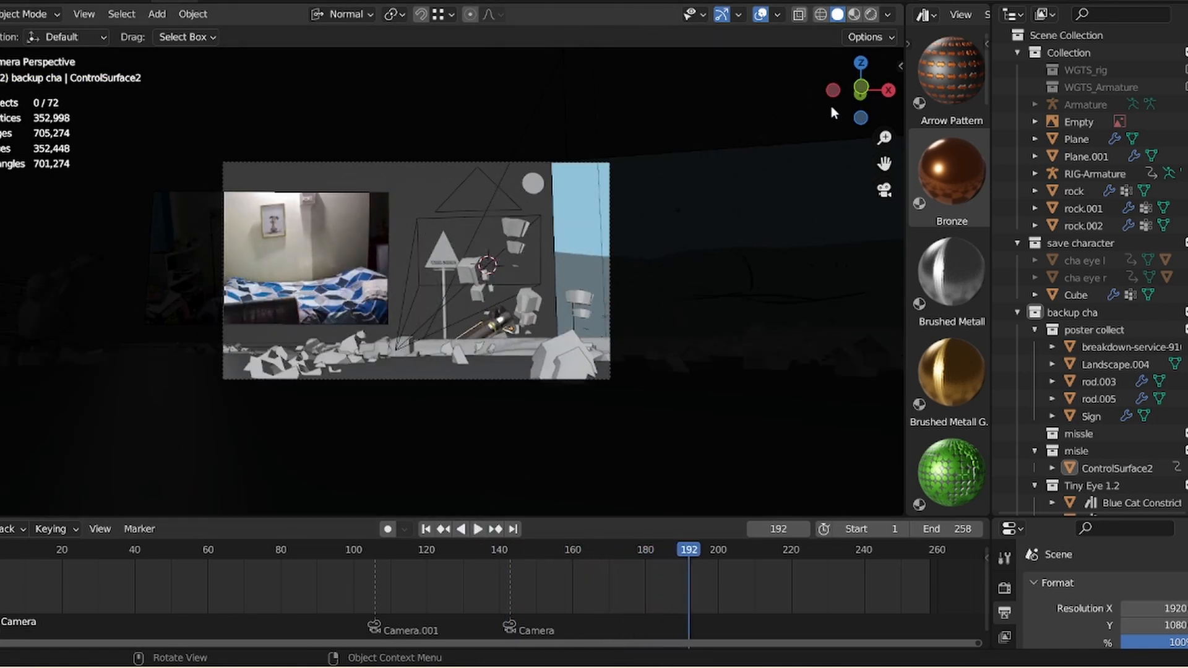
# - Examine the shattered rock scene from outside the camera at frame 192, and return to the first frame
pyautogui.moveTo(830, 105); pyautogui.dragTo(884, 180)
pyautogui.moveTo(879, 114)
pyautogui.mouseDown()
pyautogui.moveTo(863, 111)
pyautogui.moveTo(884, 122)
pyautogui.moveTo(841, 93)
pyautogui.moveTo(871, 93)
pyautogui.mouseUp()
pyautogui.moveTo(884, 138); pyautogui.dragTo(884, 188)
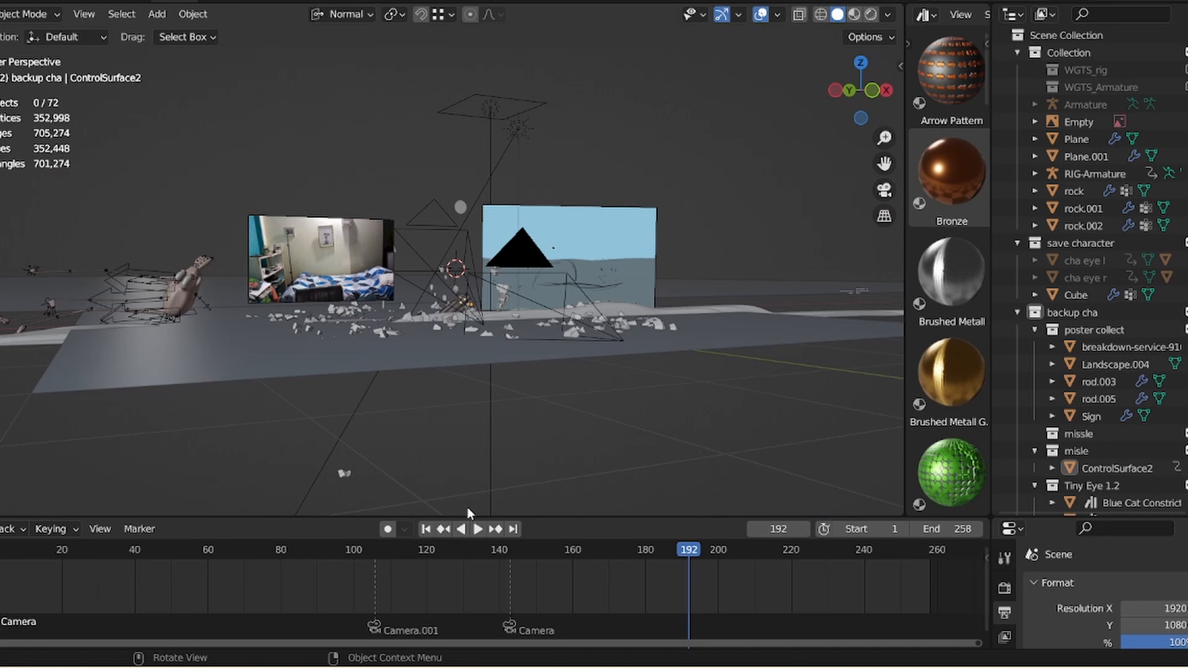
pyautogui.click(432, 531)
pyautogui.moveTo(864, 82); pyautogui.dragTo(680, 185)
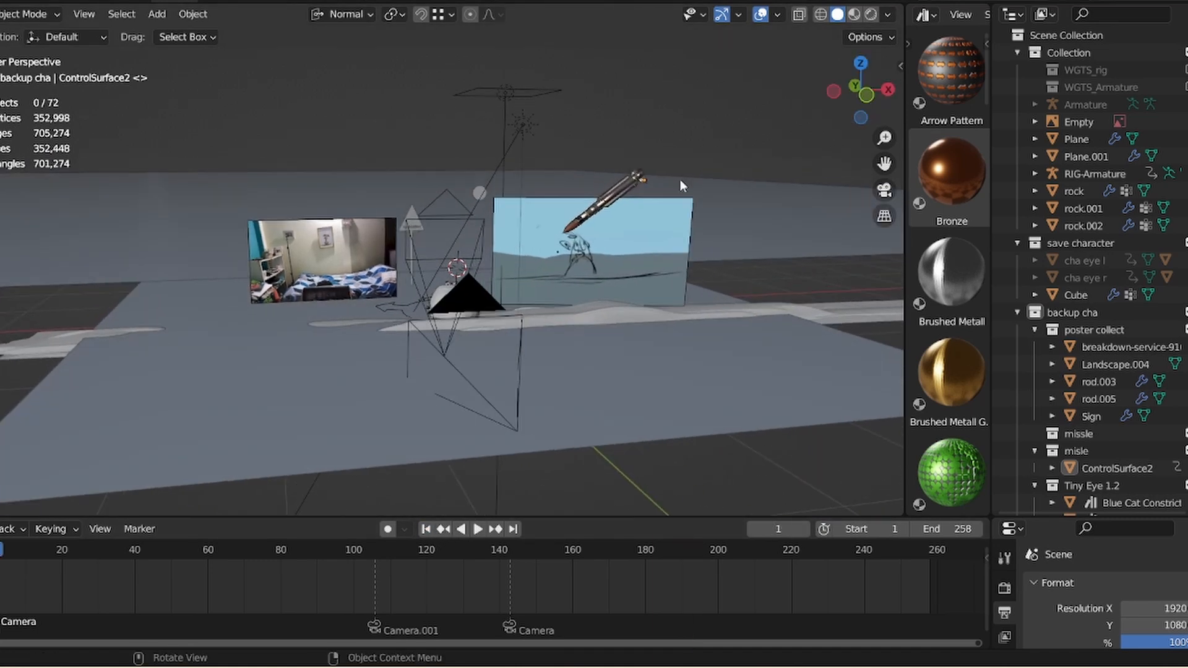
# - Examine the missile and the surrounding scene layout from several angles
pyautogui.click(616, 186)
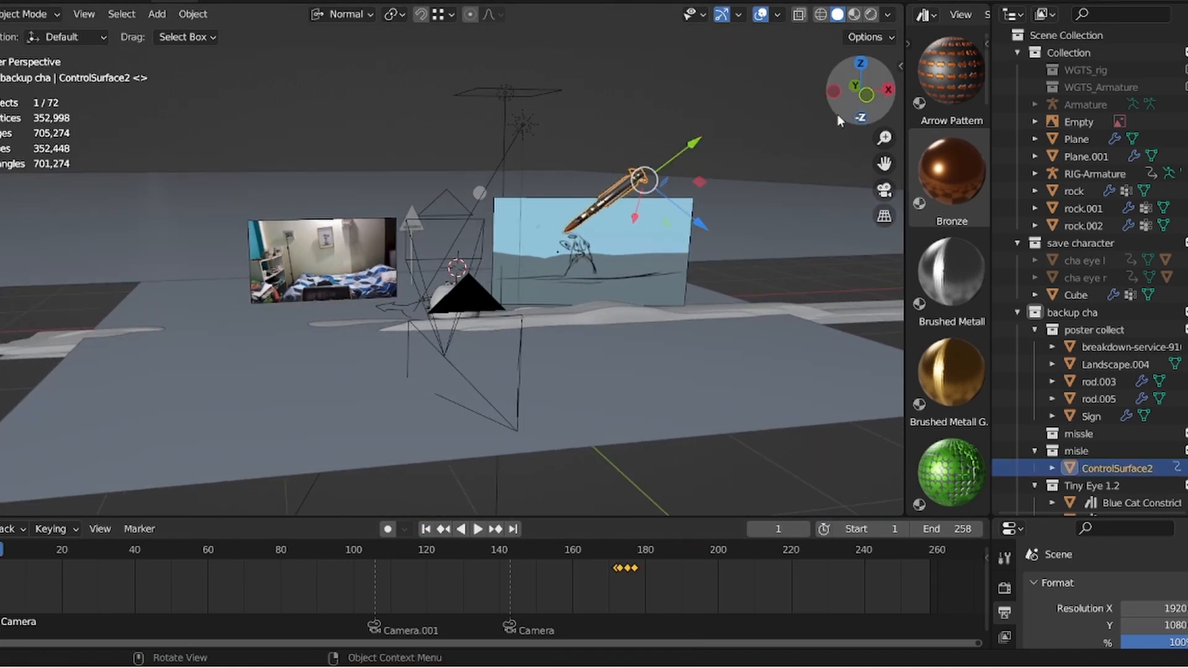
pyautogui.click(800, 124)
pyautogui.moveTo(847, 83); pyautogui.dragTo(751, 94)
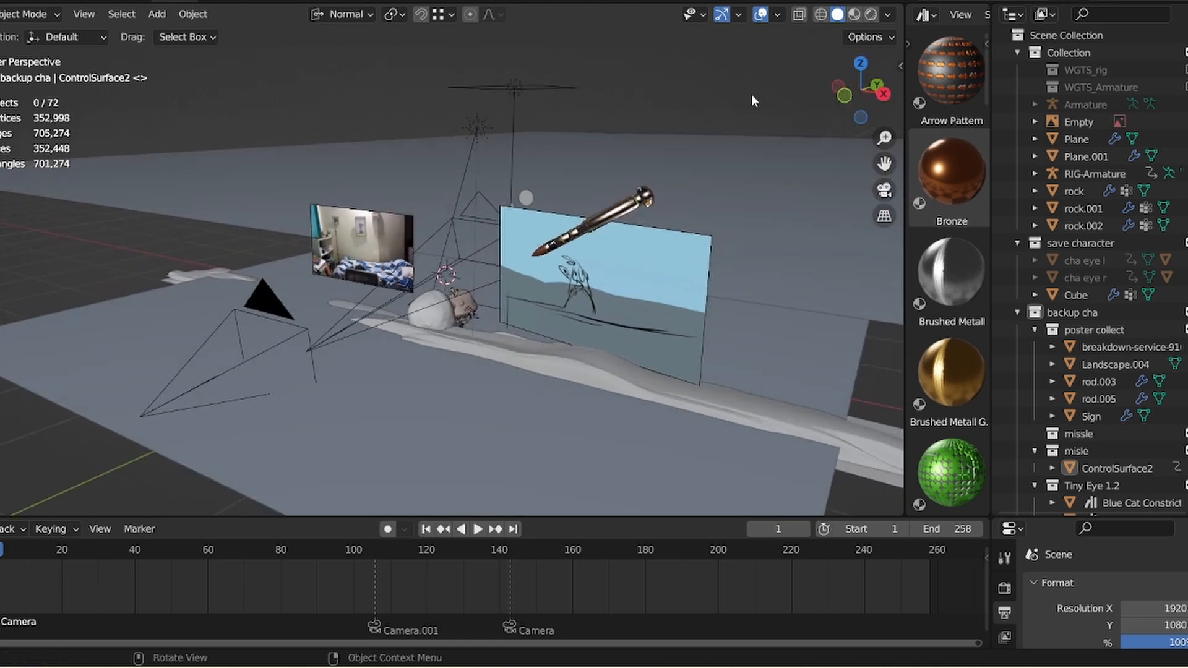
pyautogui.moveTo(860, 87); pyautogui.dragTo(786, 106)
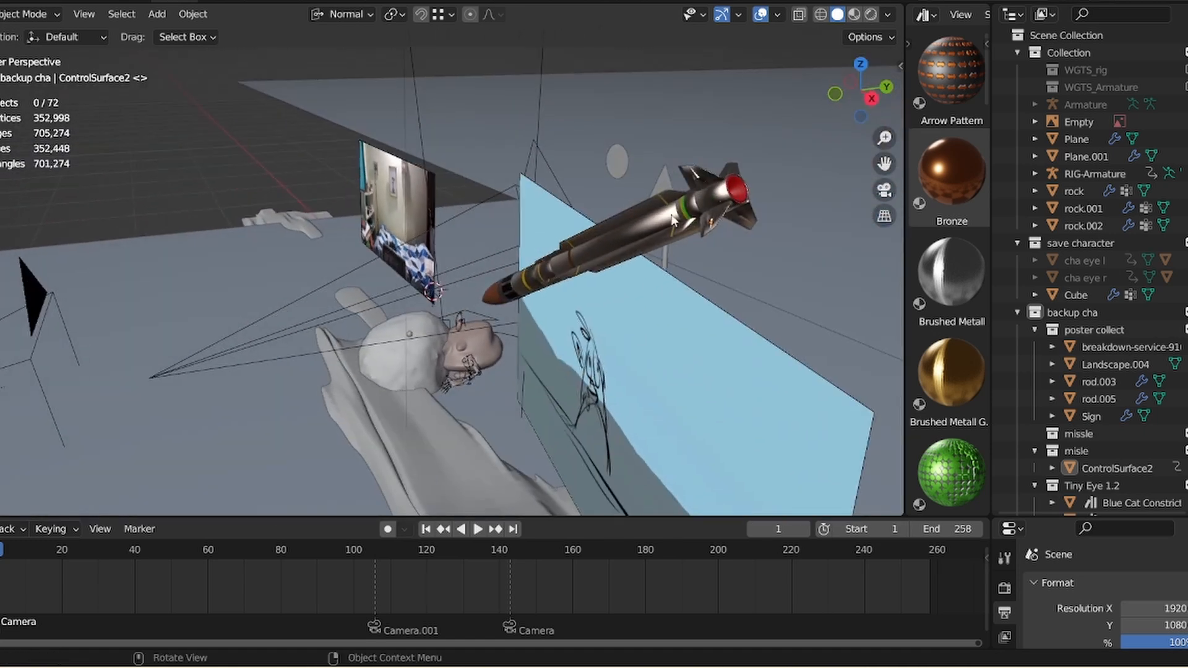
pyautogui.moveTo(878, 111); pyautogui.dragTo(910, 88)
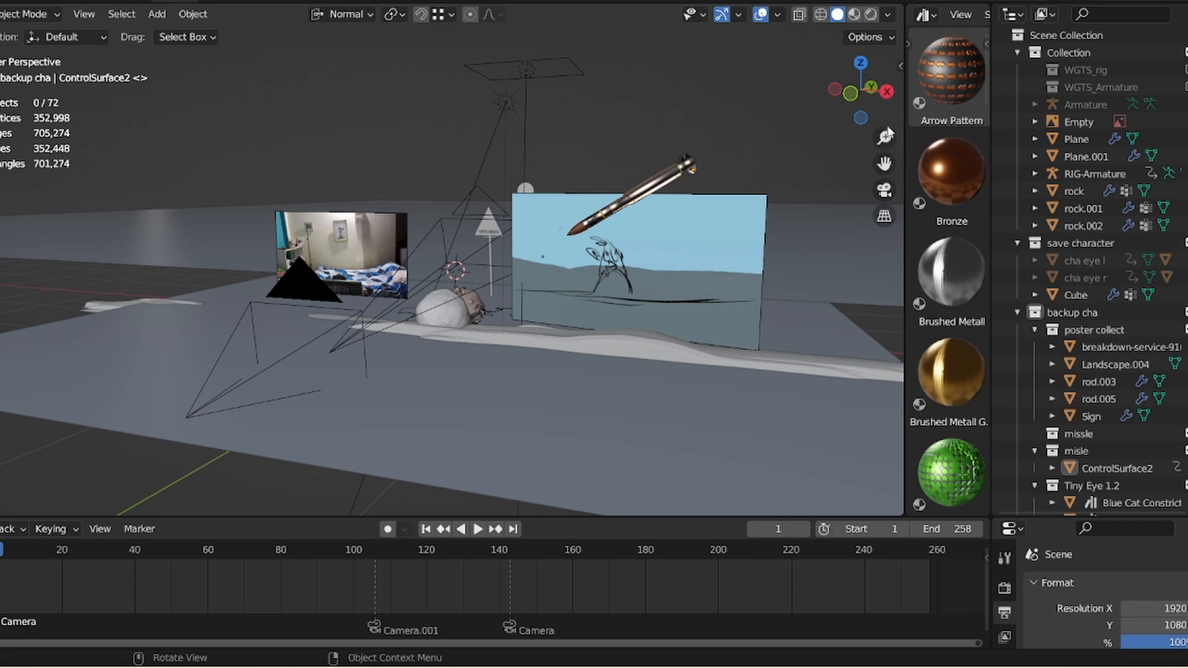
pyautogui.scroll(2, 748, 185)
pyautogui.moveTo(884, 138); pyautogui.dragTo(706, 155)
pyautogui.moveTo(876, 105); pyautogui.dragTo(766, 221)
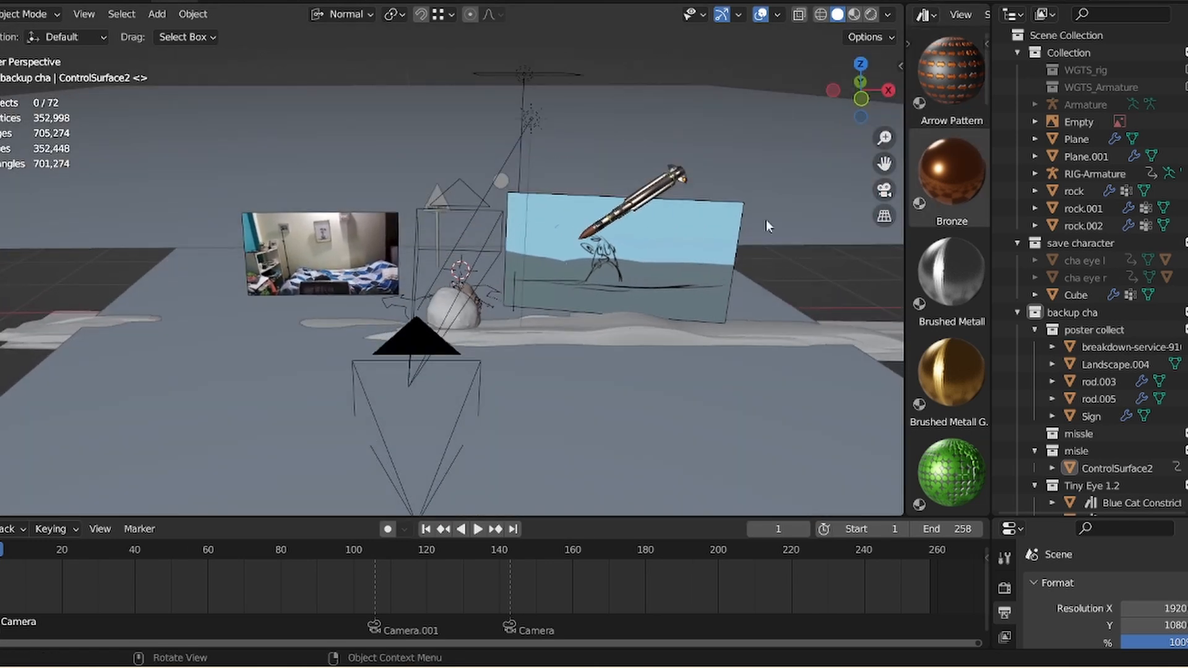
# - Try raising the long ground strip about 0.27 m along its Z axis, and undo the move
pyautogui.click(719, 349)
pyautogui.click(659, 327)
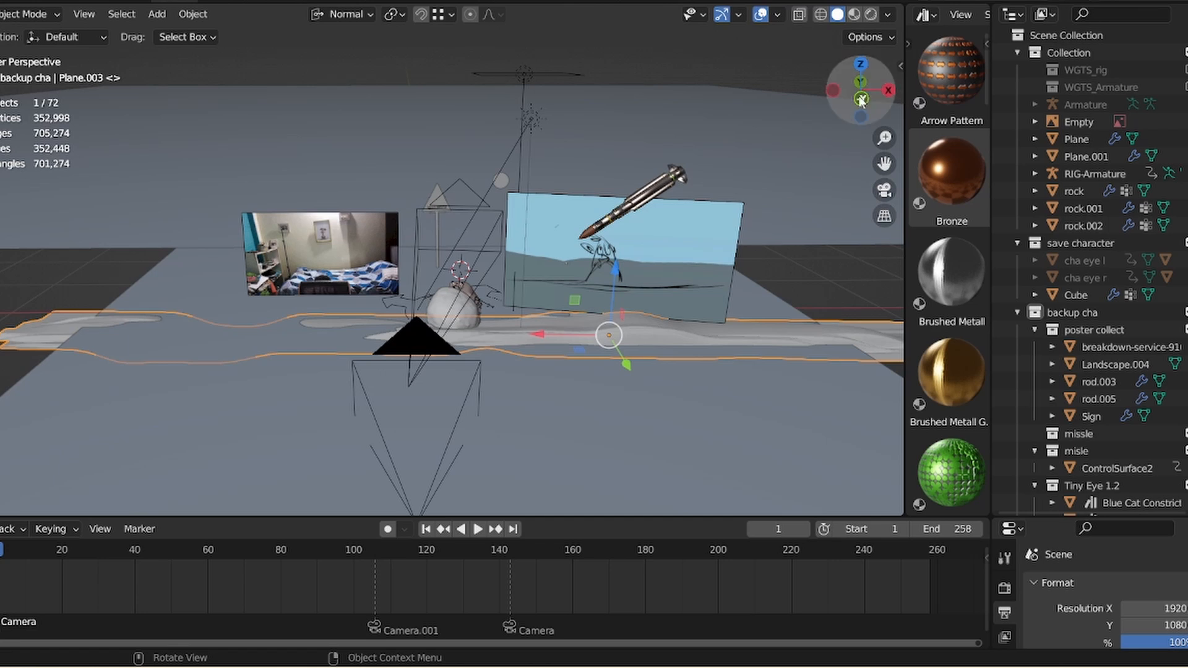
pyautogui.moveTo(863, 92); pyautogui.dragTo(773, 123)
pyautogui.moveTo(585, 335); pyautogui.dragTo(589, 303)
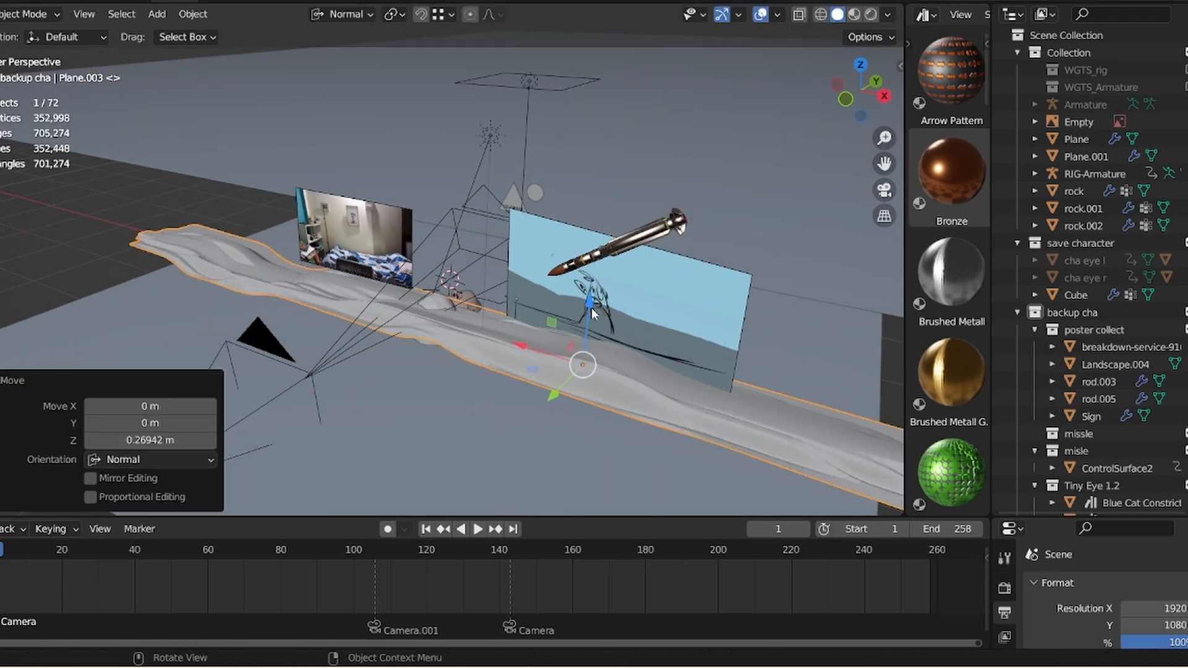
pyautogui.hotkey('ctrl', 'z')
# - Try moving the outermost rock aside, away from the character and in front of the room reference image
pyautogui.moveTo(861, 93); pyautogui.dragTo(918, 65)
pyautogui.click(477, 308)
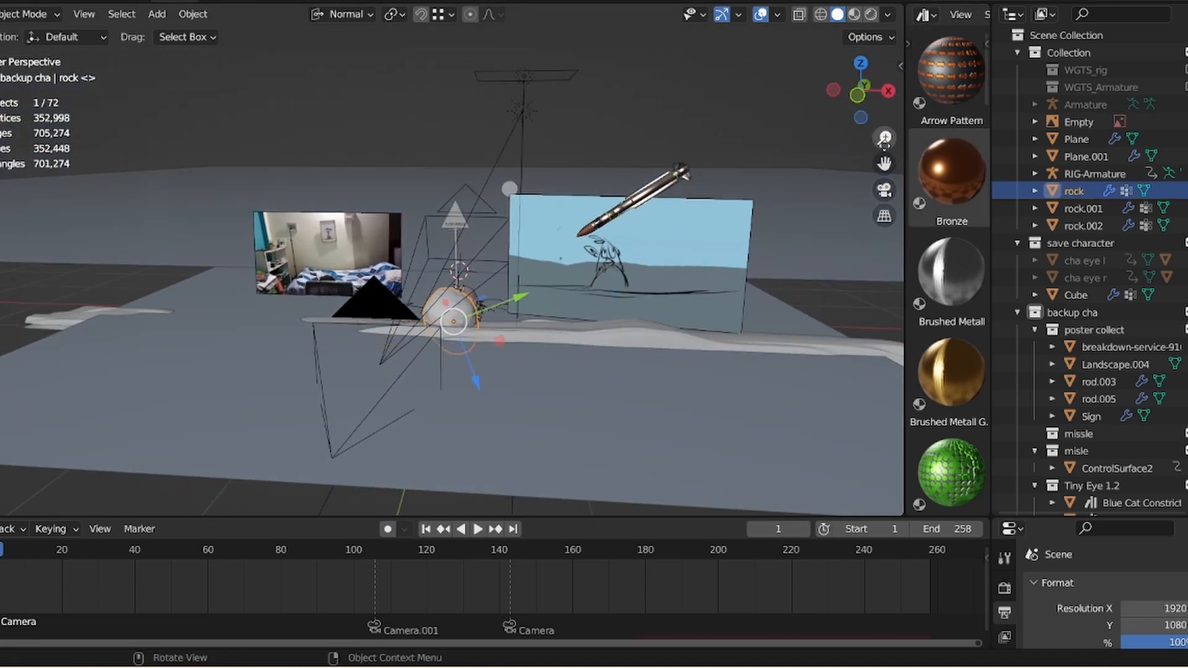
pyautogui.moveTo(884, 138); pyautogui.dragTo(788, 160)
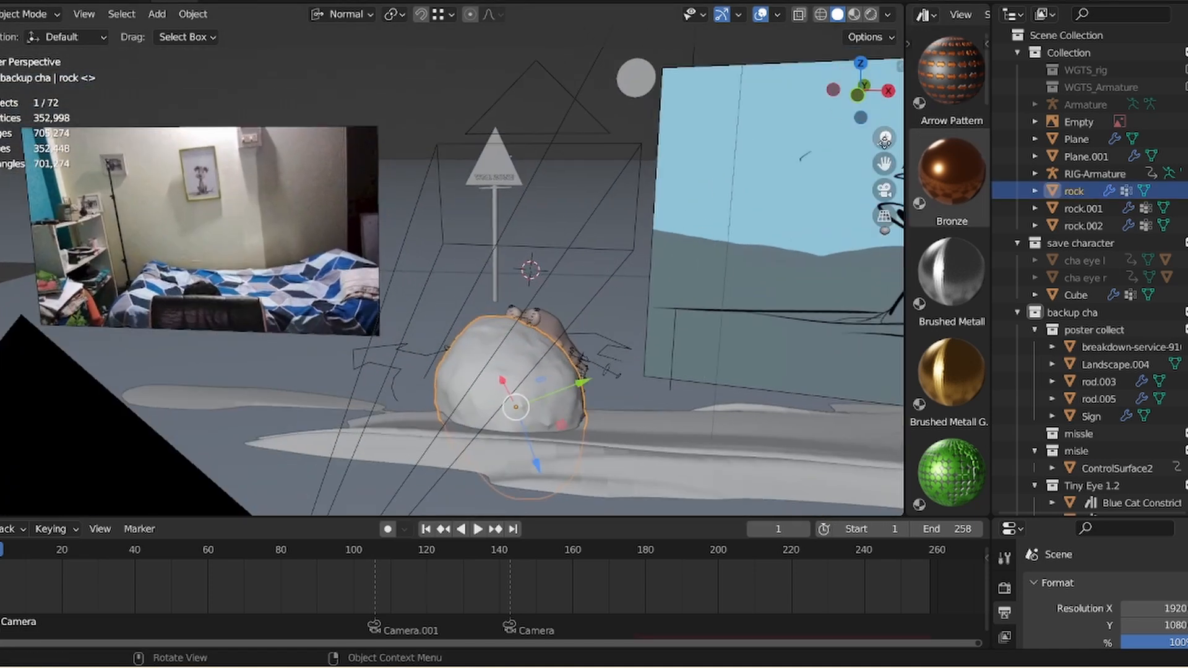
pyautogui.moveTo(863, 86); pyautogui.dragTo(879, 39)
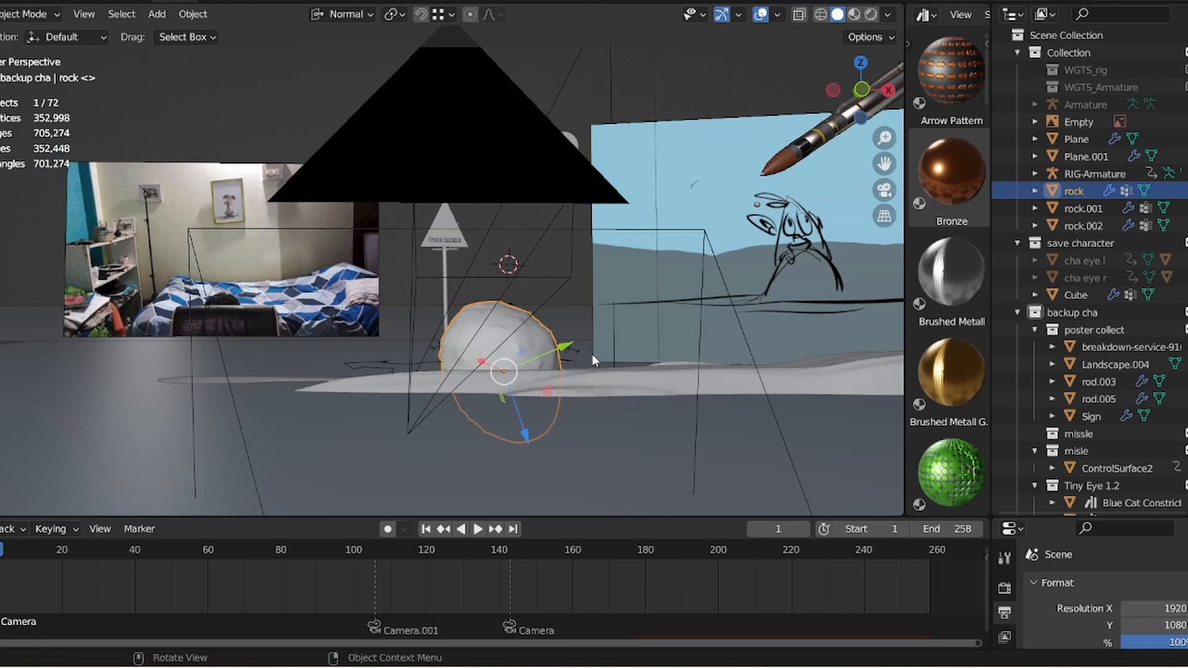
pyautogui.press('g')
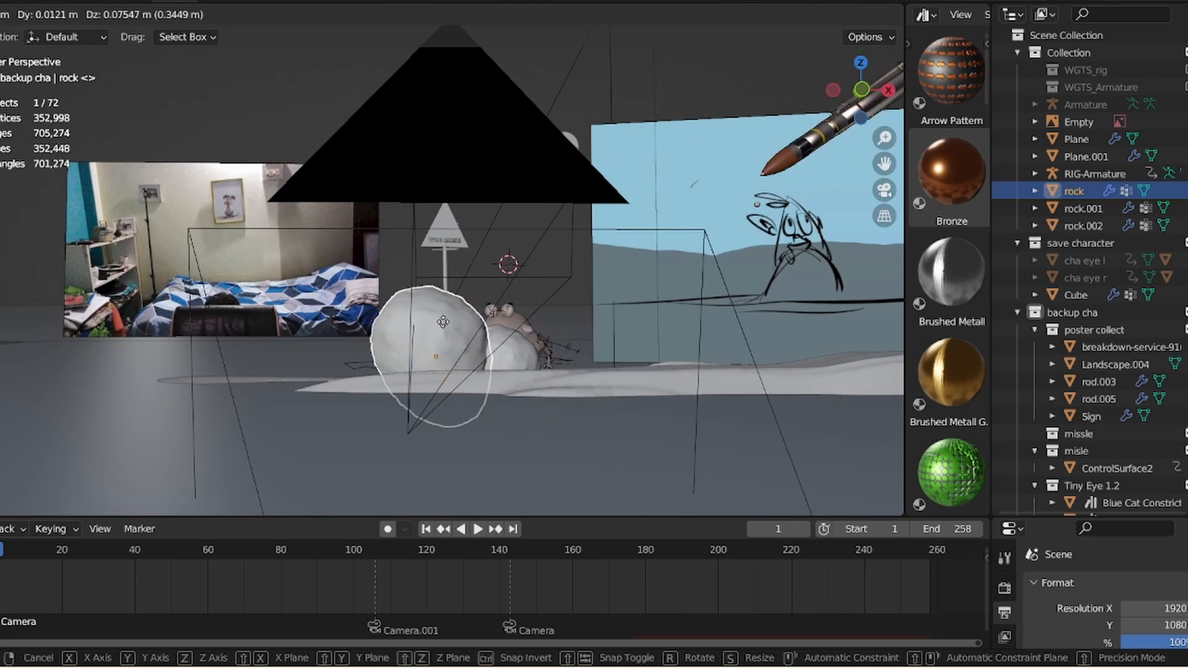
pyautogui.click(252, 319)
# - Try moving the rock.002 object by about 0.777 m in X, -0.073 m in Y and 0.823 m in Z
pyautogui.click(526, 338)
pyautogui.press('g')
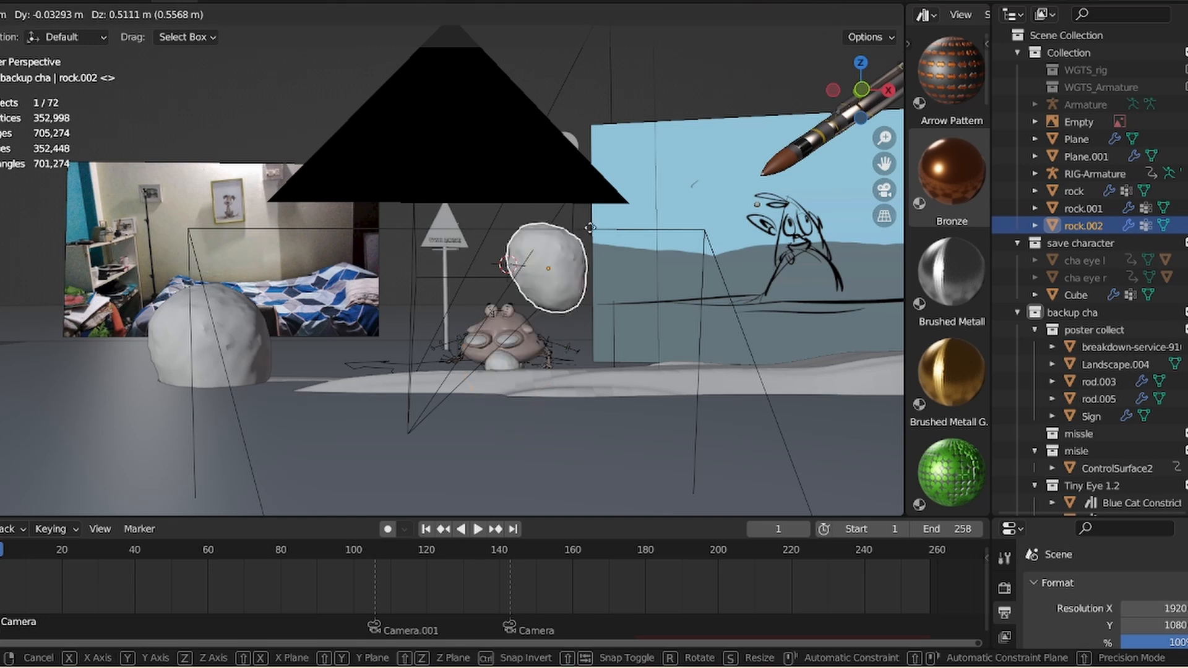
pyautogui.click(692, 190)
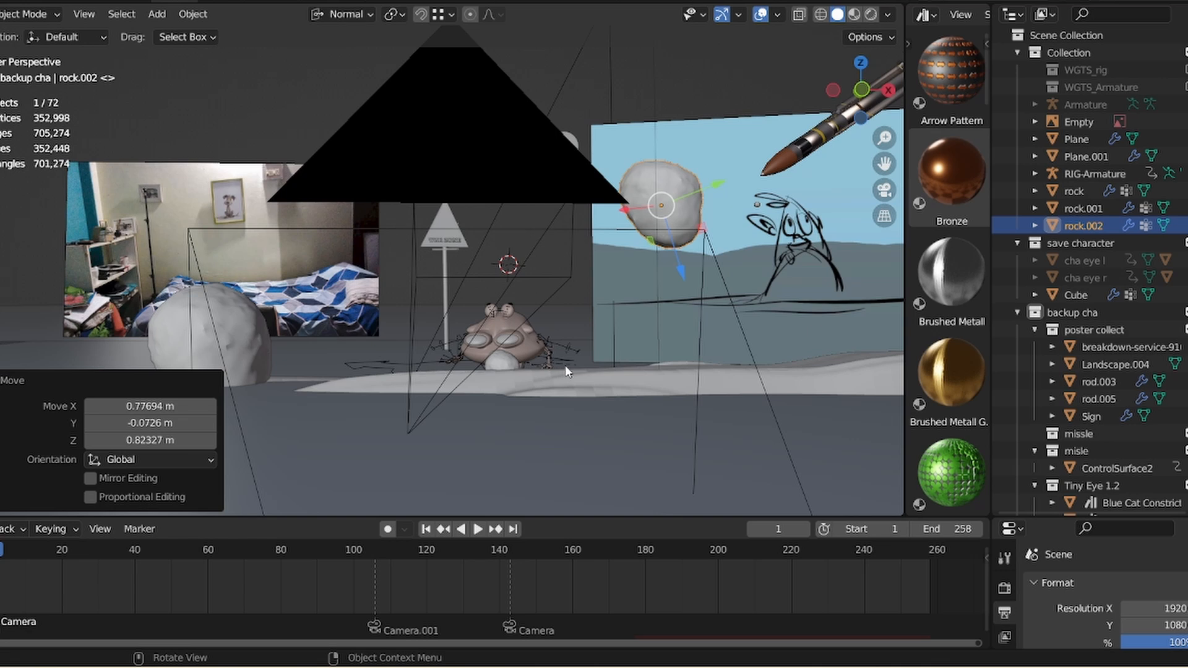
# - Undo the moves of both rocks and clear the selection
pyautogui.hotkey('ctrl', 'z')
pyautogui.hotkey('ctrl', 'z')
pyautogui.hotkey('ctrl', 'z')
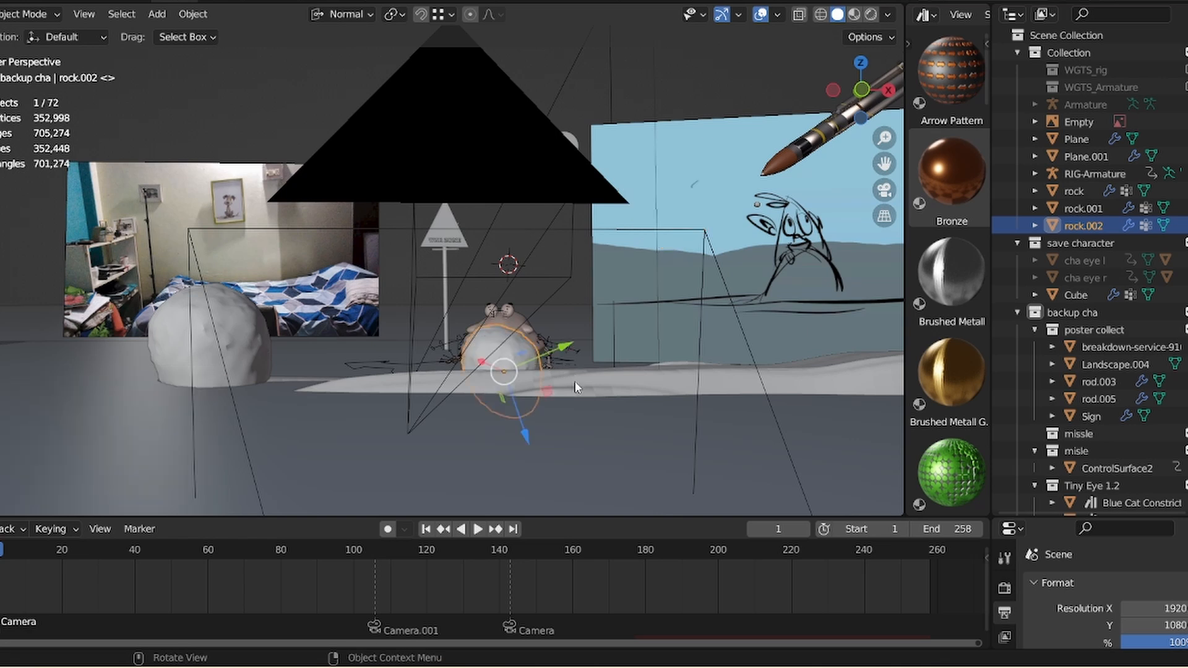
pyautogui.click(721, 74)
# - Select the character mesh behind the rocks and examine it from the side
pyautogui.moveTo(869, 94); pyautogui.dragTo(841, 143)
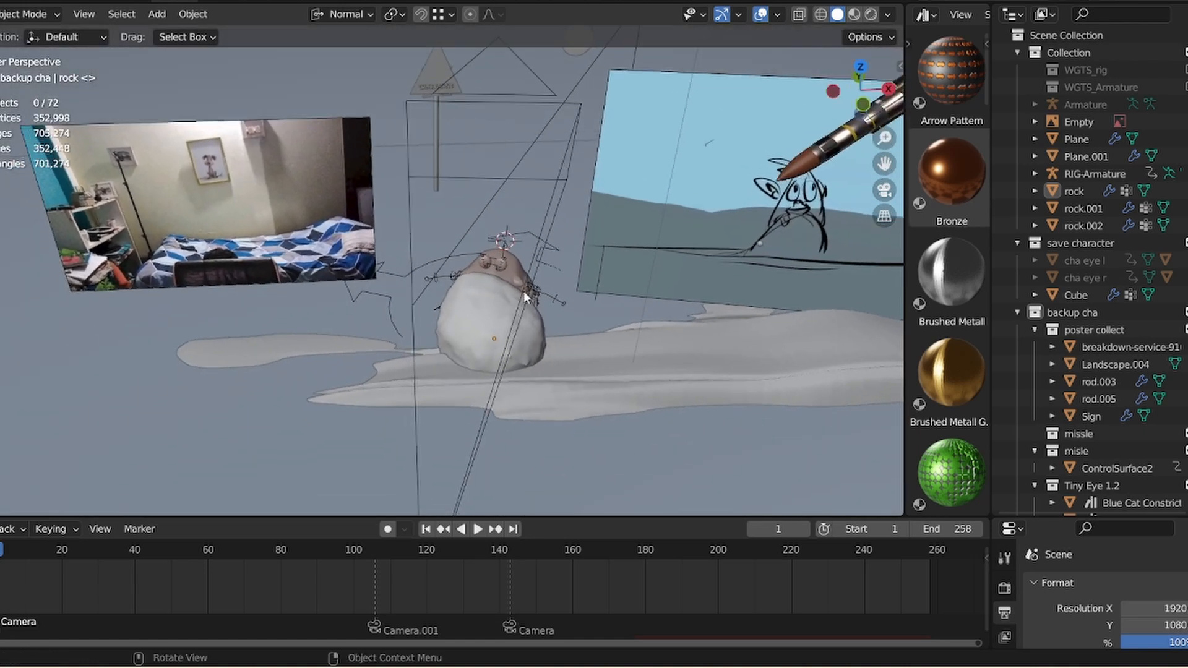
pyautogui.click(523, 291)
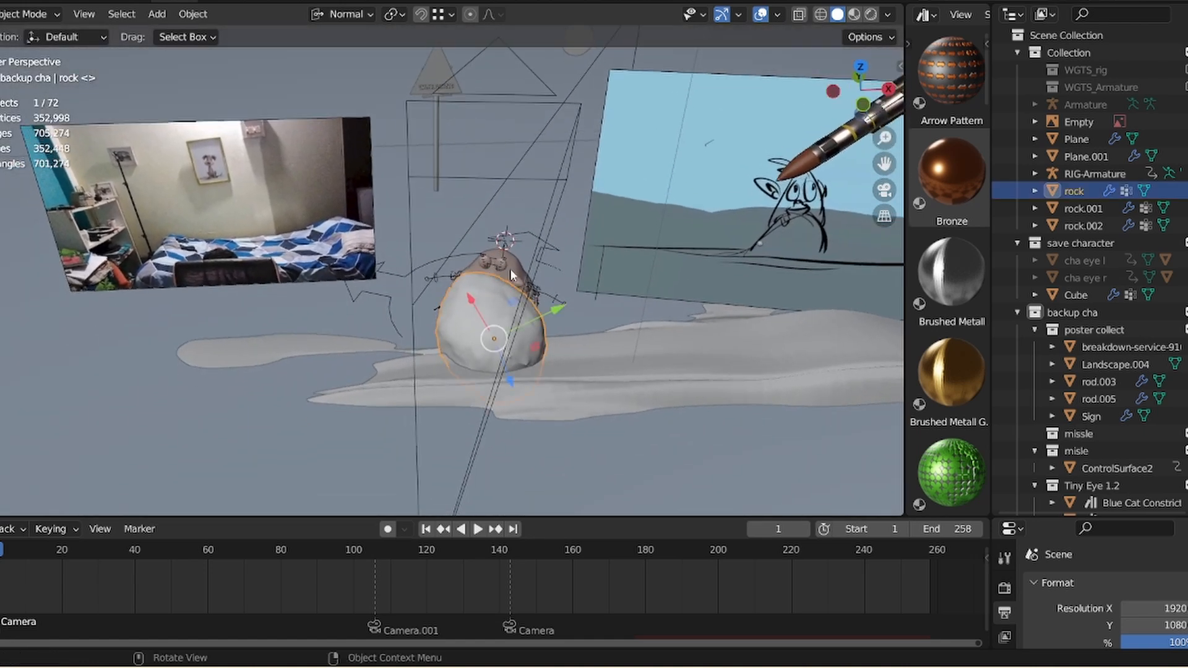
pyautogui.click(523, 290)
pyautogui.moveTo(862, 99); pyautogui.dragTo(759, 76)
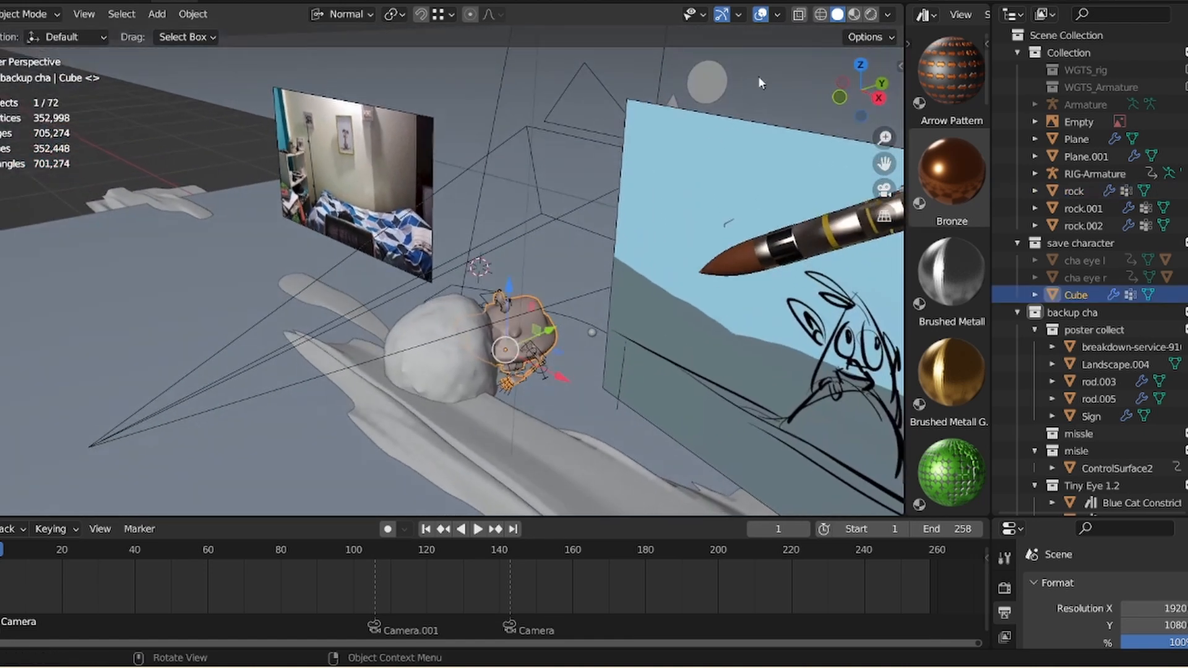
# - Hide the three nested rocks and the long ground strip around the character
pyautogui.click(437, 370)
pyautogui.press('h')
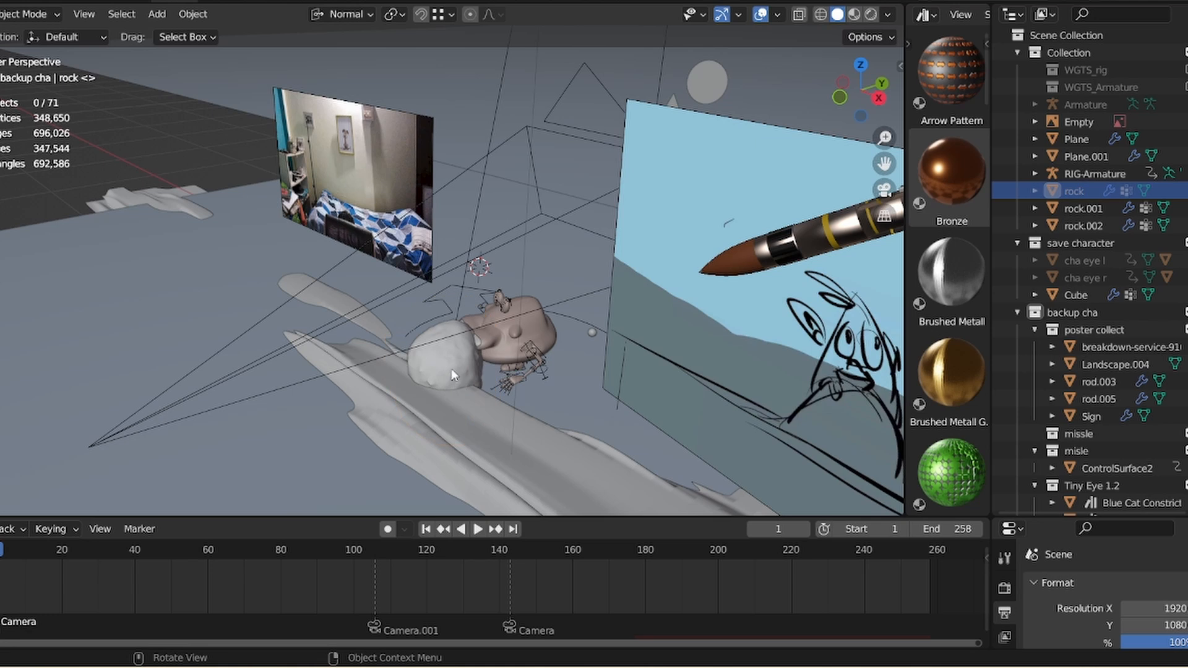
pyautogui.click(452, 369)
pyautogui.press('h')
pyautogui.click(451, 374)
pyautogui.press('h')
pyautogui.click(450, 415)
pyautogui.press('h')
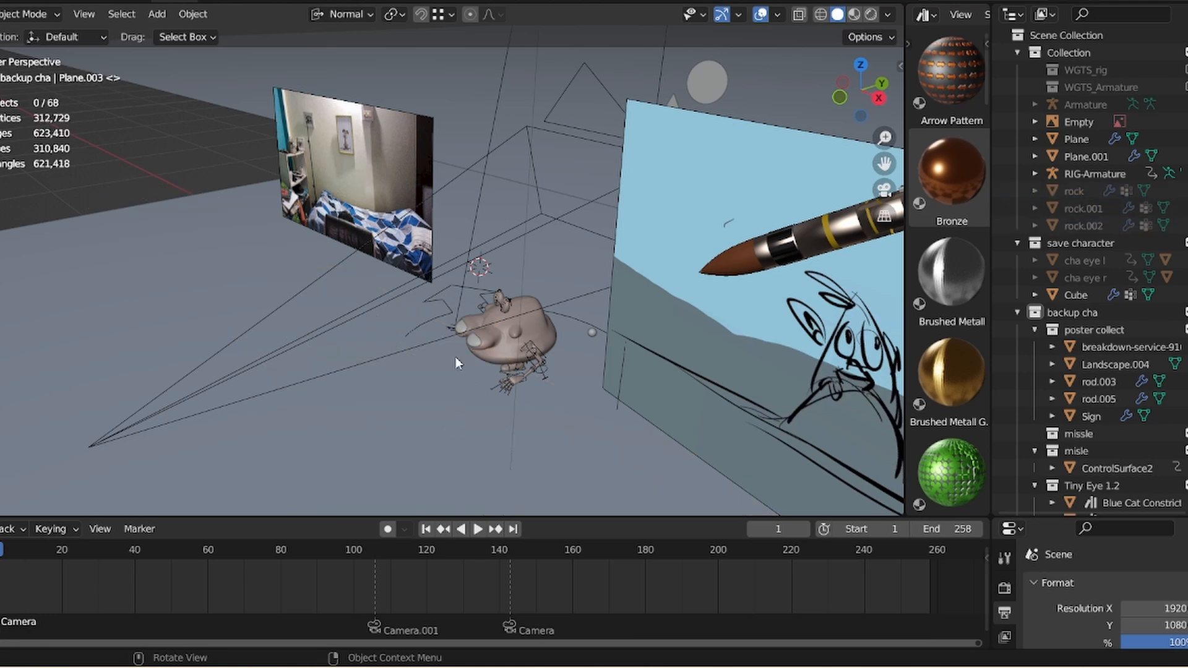
# - Hide the large ground plane beneath the character
pyautogui.click(432, 384)
pyautogui.press('h')
pyautogui.moveTo(882, 84); pyautogui.dragTo(948, 38)
pyautogui.scroll(4, 815, 154)
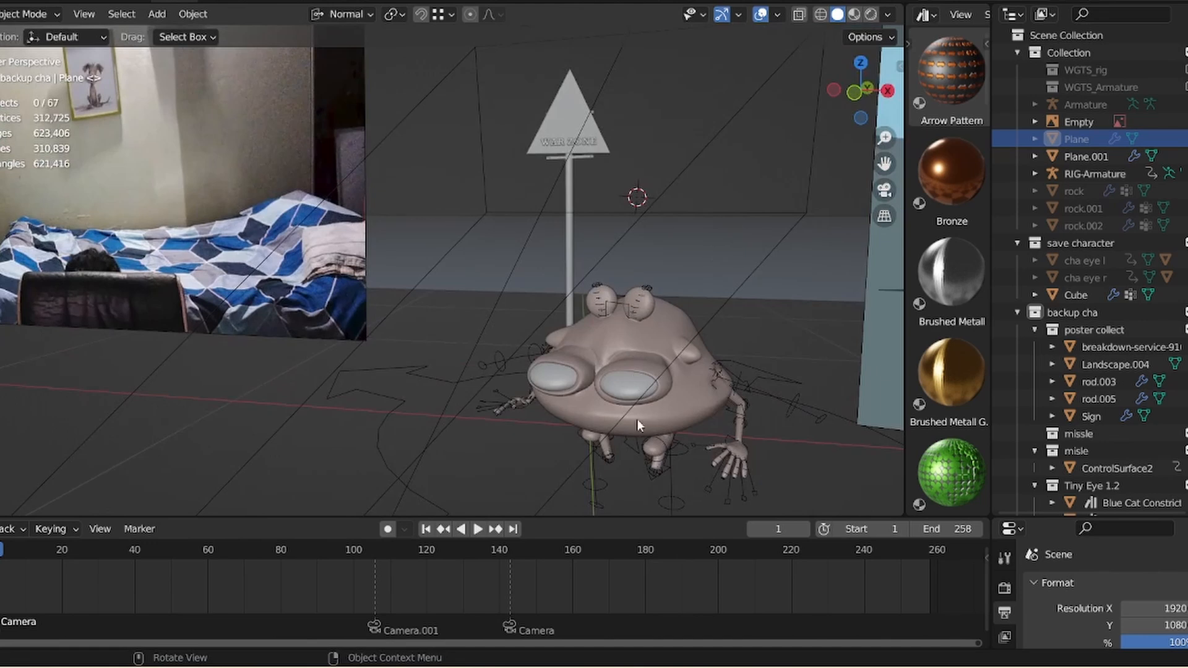
# - Select the character's RIG-Armature, make the 3D viewport taller and examine the rig beside the reference images
pyautogui.click(621, 336)
pyautogui.click(628, 310)
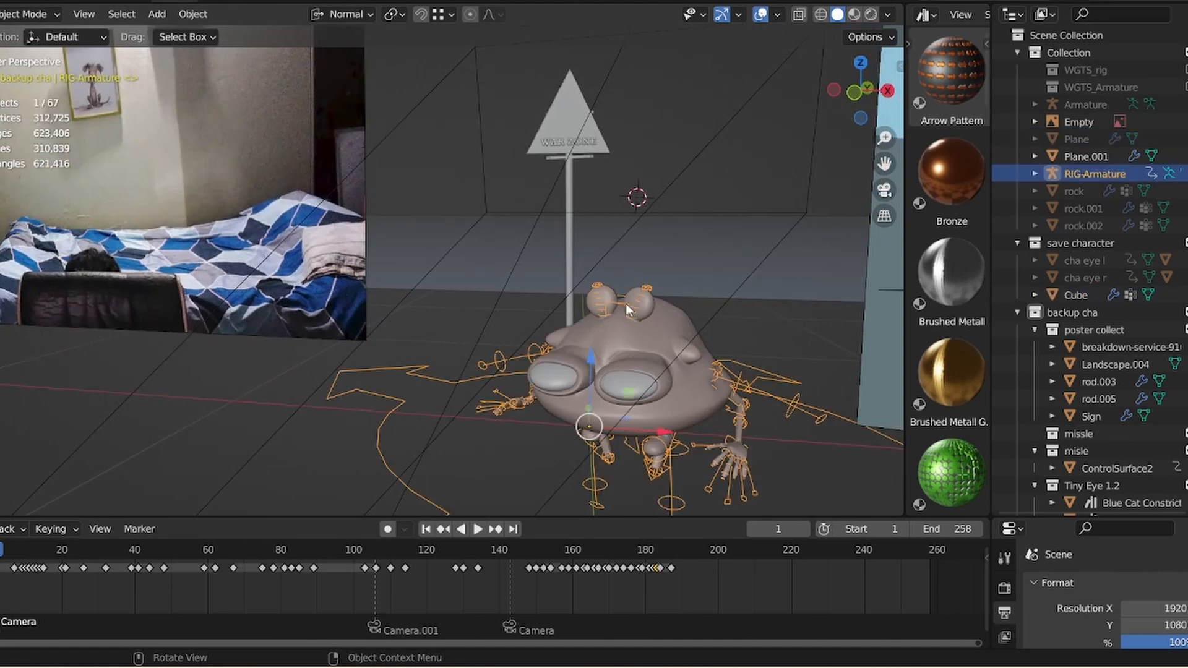
pyautogui.moveTo(881, 116); pyautogui.dragTo(866, 202)
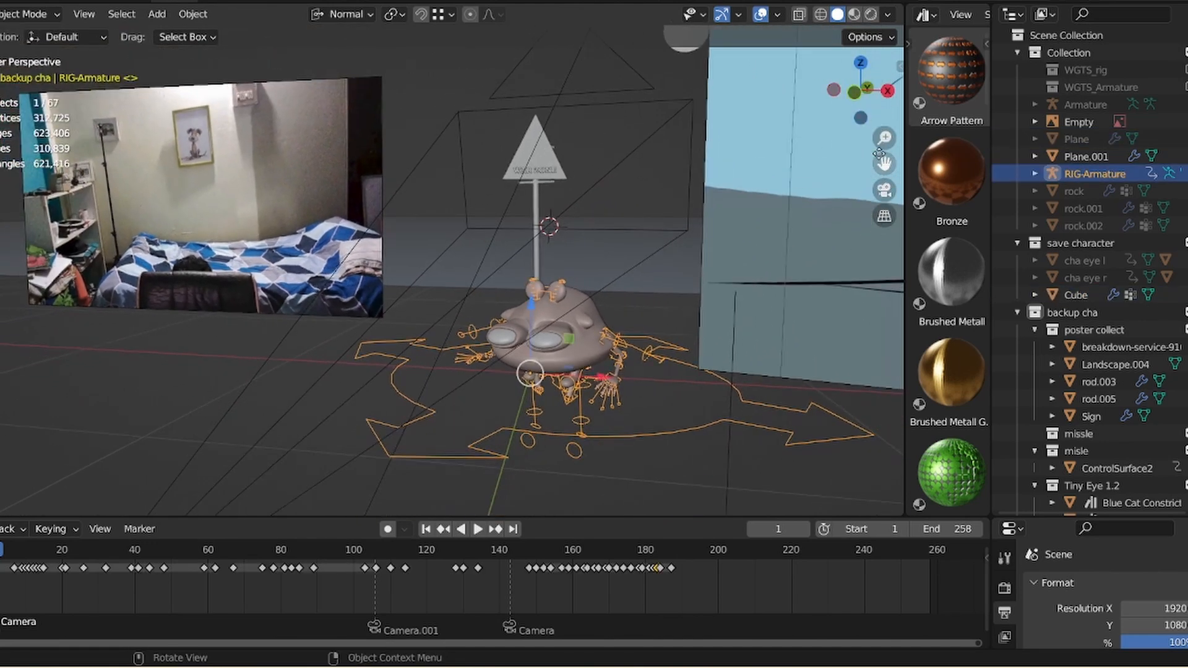
pyautogui.moveTo(731, 187); pyautogui.dragTo(726, 305, button='middle')
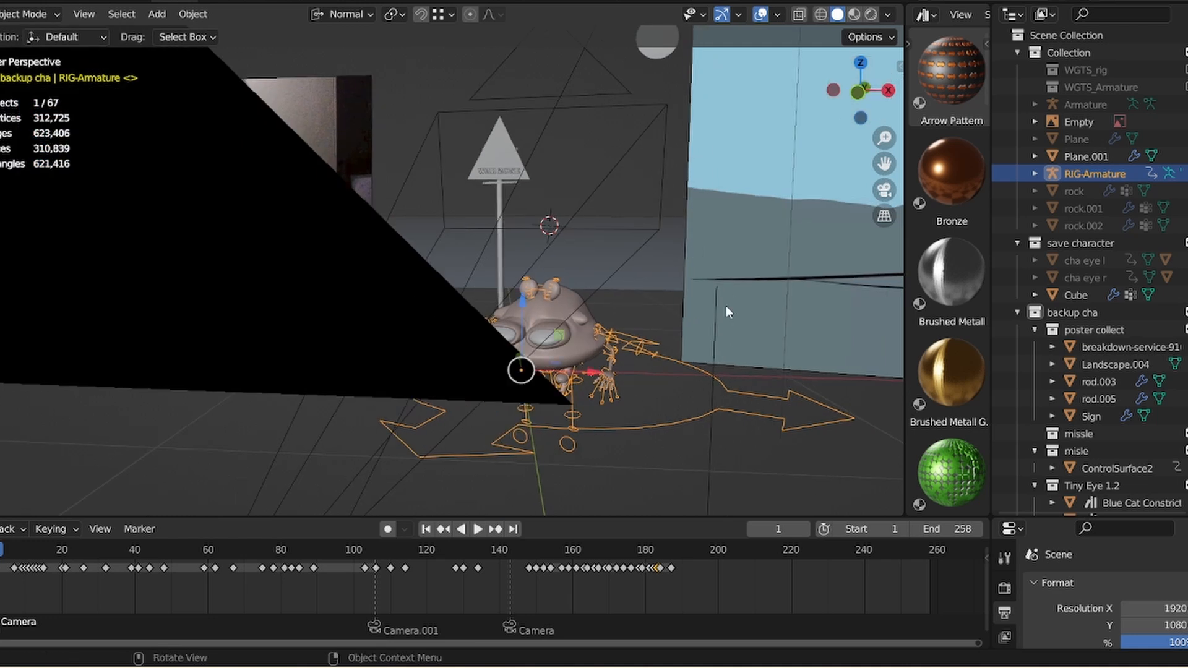
pyautogui.moveTo(574, 515); pyautogui.dragTo(578, 548)
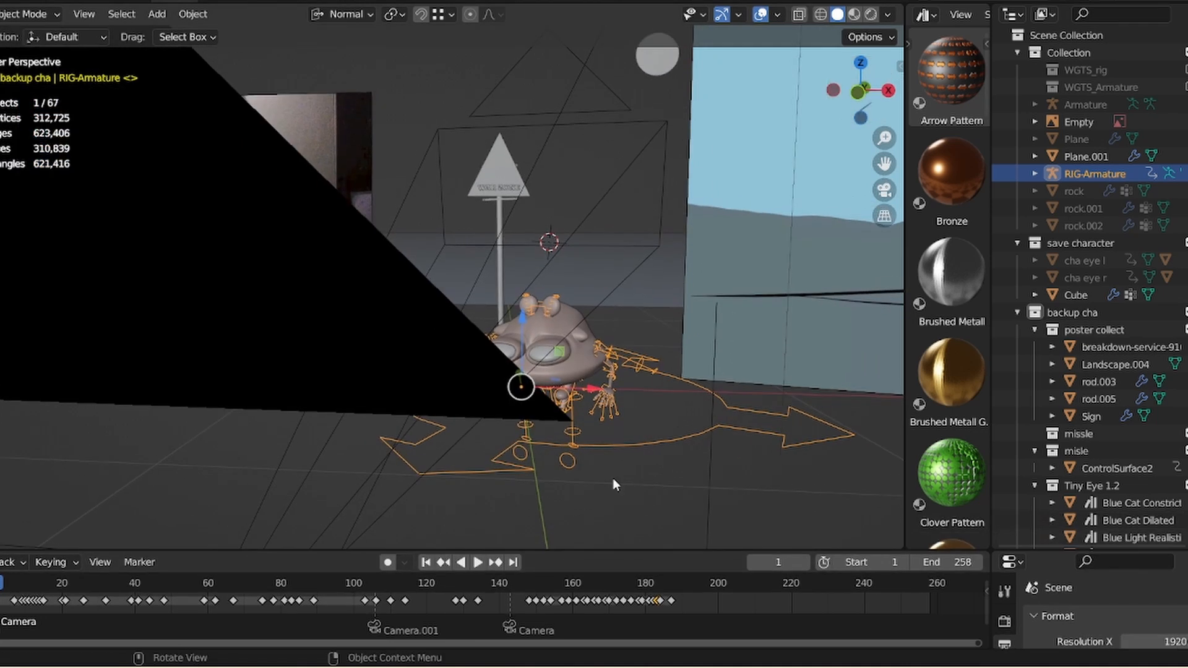
pyautogui.moveTo(857, 105); pyautogui.dragTo(838, 109)
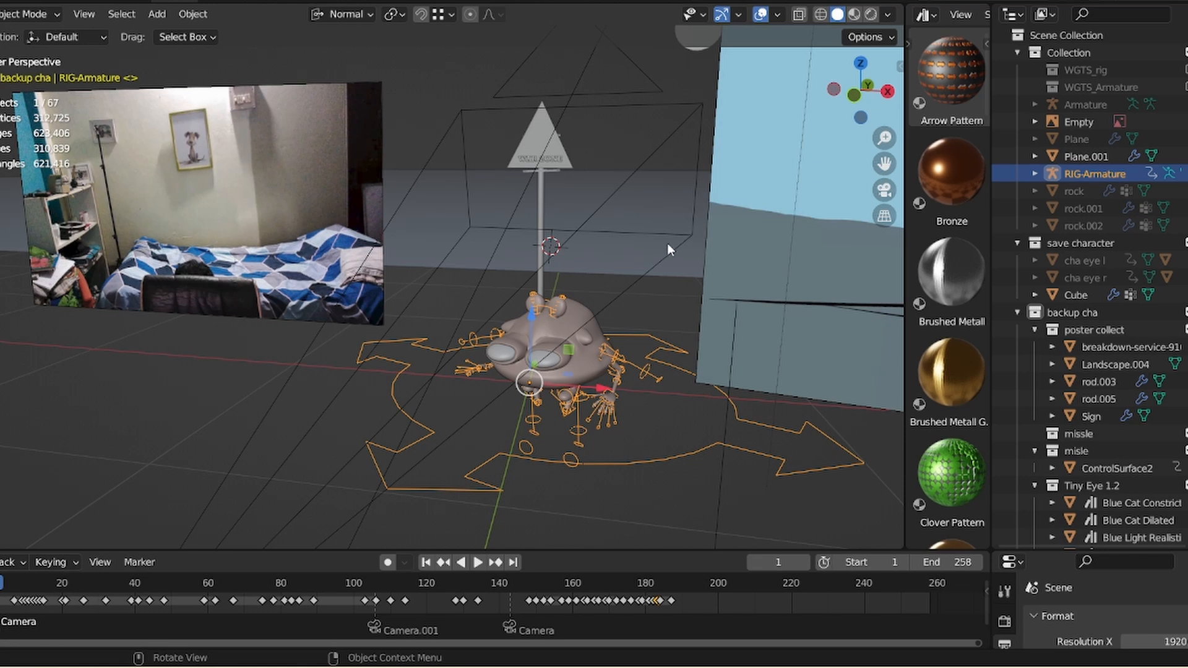
# - Switch the rig to Pose Mode, clear the location and rotation of the selected bones, and deselect all bones
pyautogui.hotkey('ctrl', 'Tab')
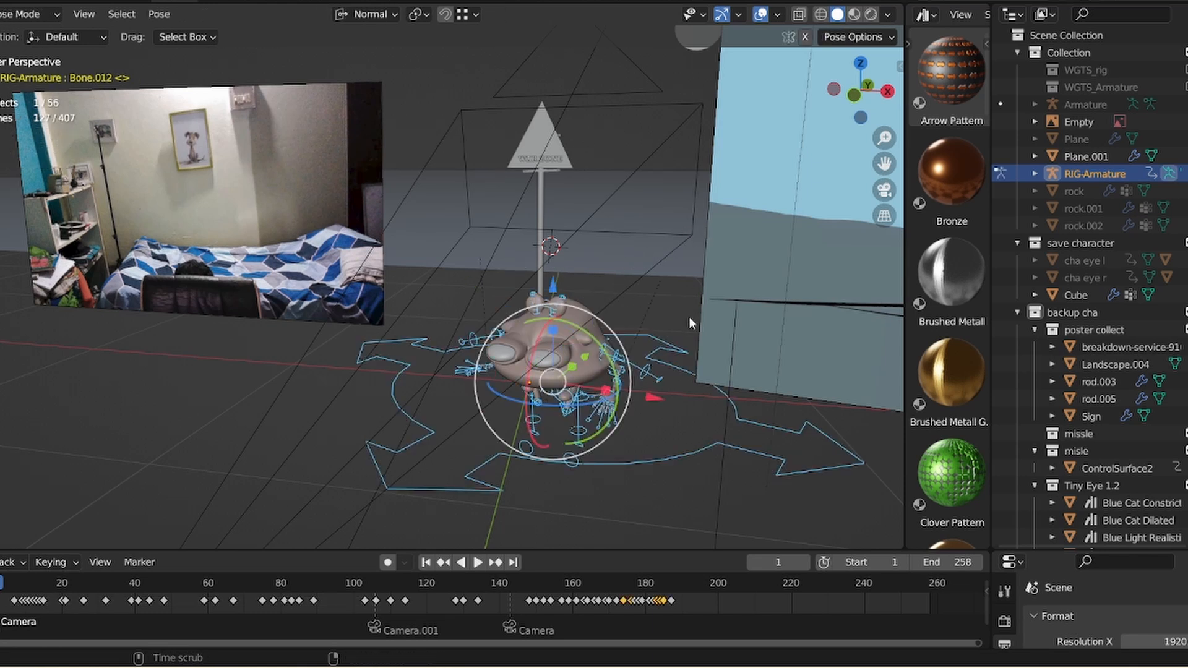
pyautogui.hotkey('alt', 'g')
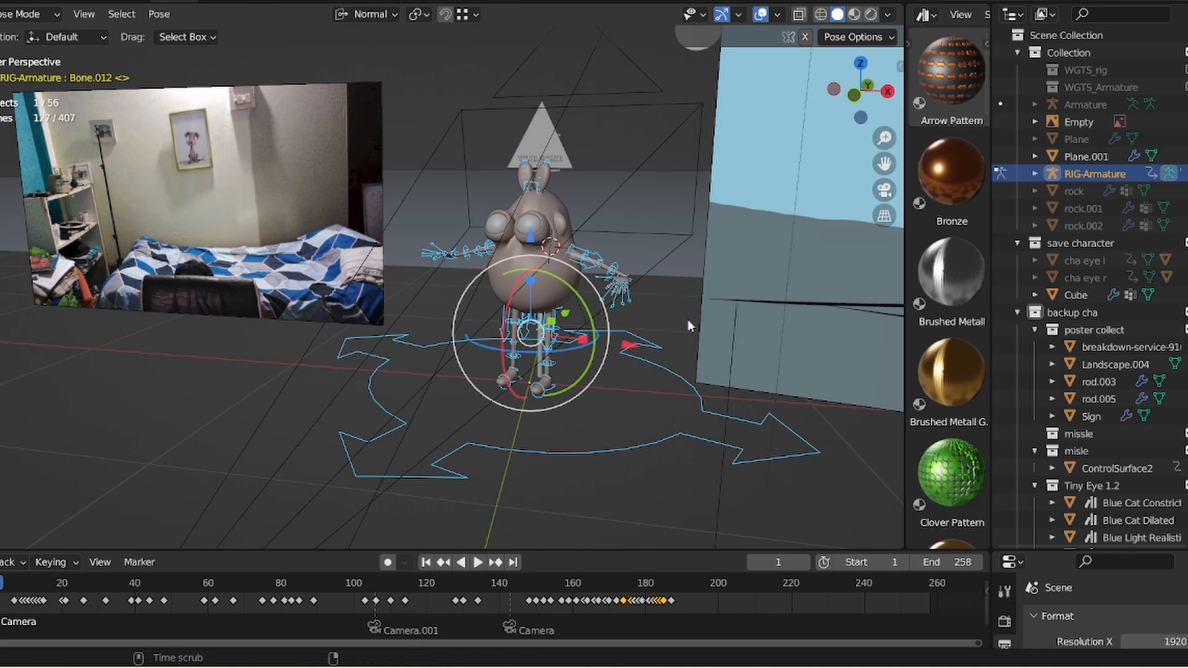
pyautogui.hotkey('alt', 'r')
pyautogui.moveTo(871, 71); pyautogui.dragTo(848, 77)
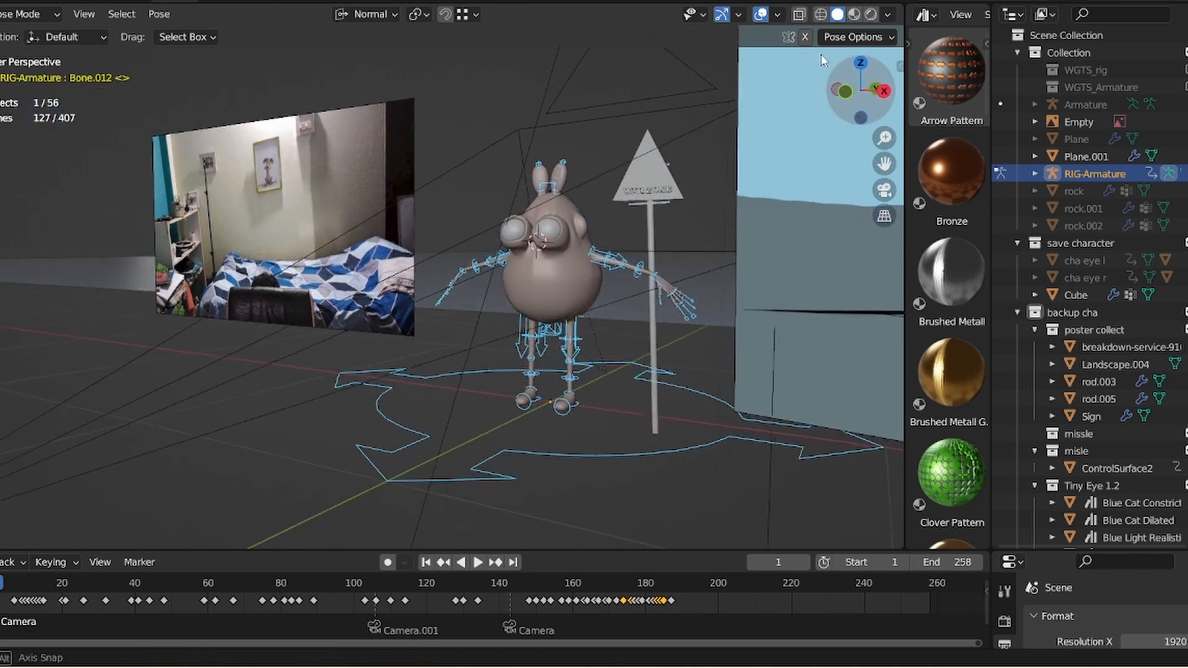
pyautogui.hotkey('alt', 'a')
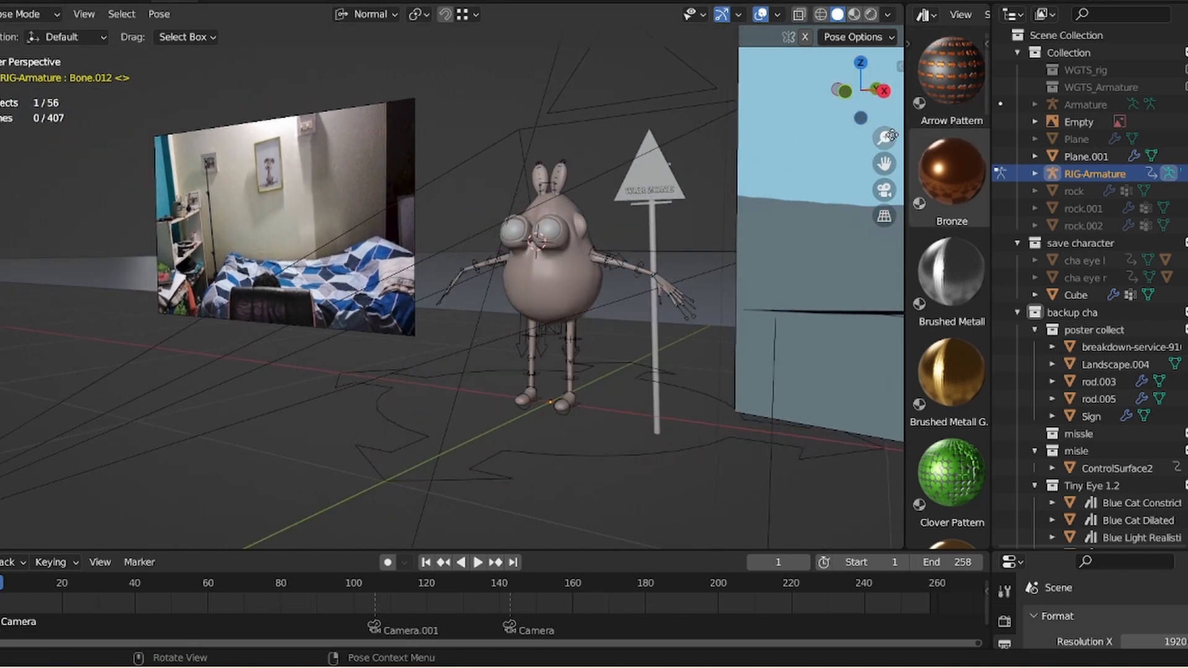
# - Try moving the hand_ik.L control by about -0.038 m in X, -0.020 m in Y and -0.019 m in Z, then undo it
pyautogui.moveTo(884, 137); pyautogui.dragTo(862, 117)
pyautogui.click(728, 261)
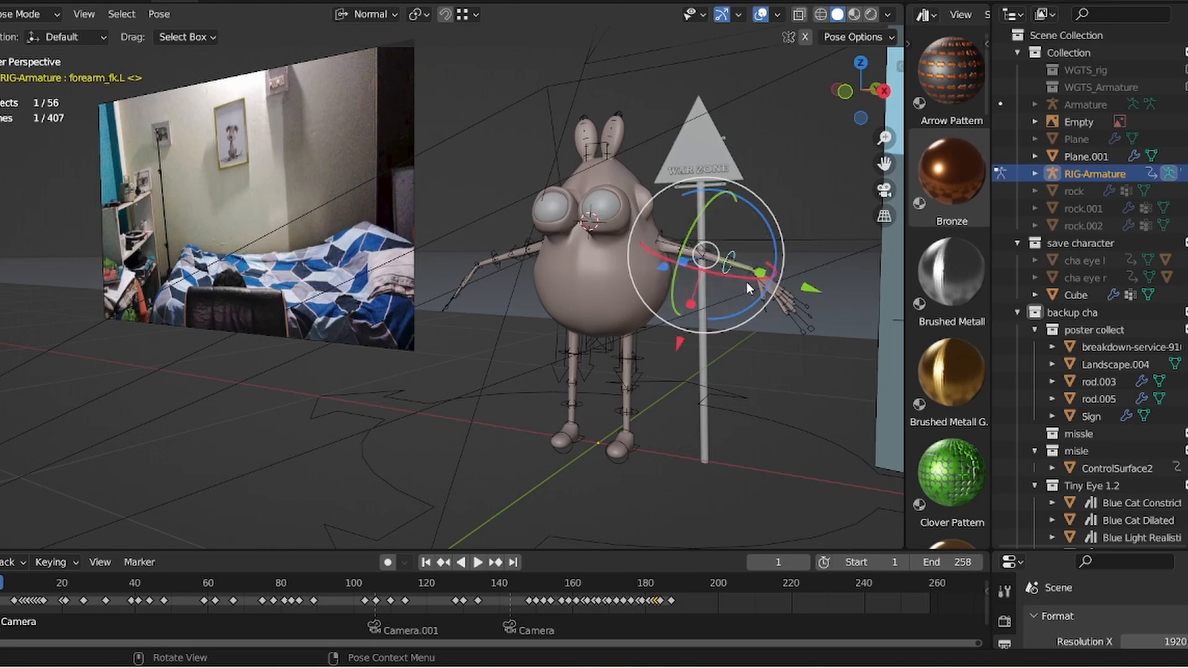
pyautogui.moveTo(728, 280); pyautogui.dragTo(736, 299, button='middle')
pyautogui.click(737, 299)
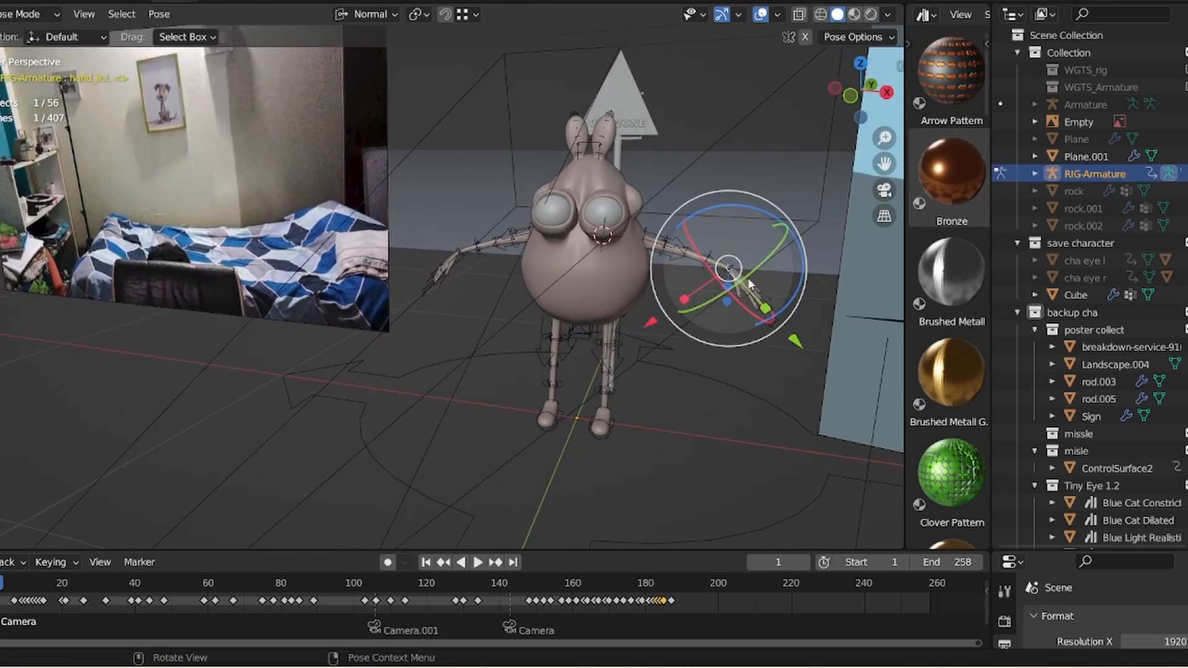
pyautogui.press('g')
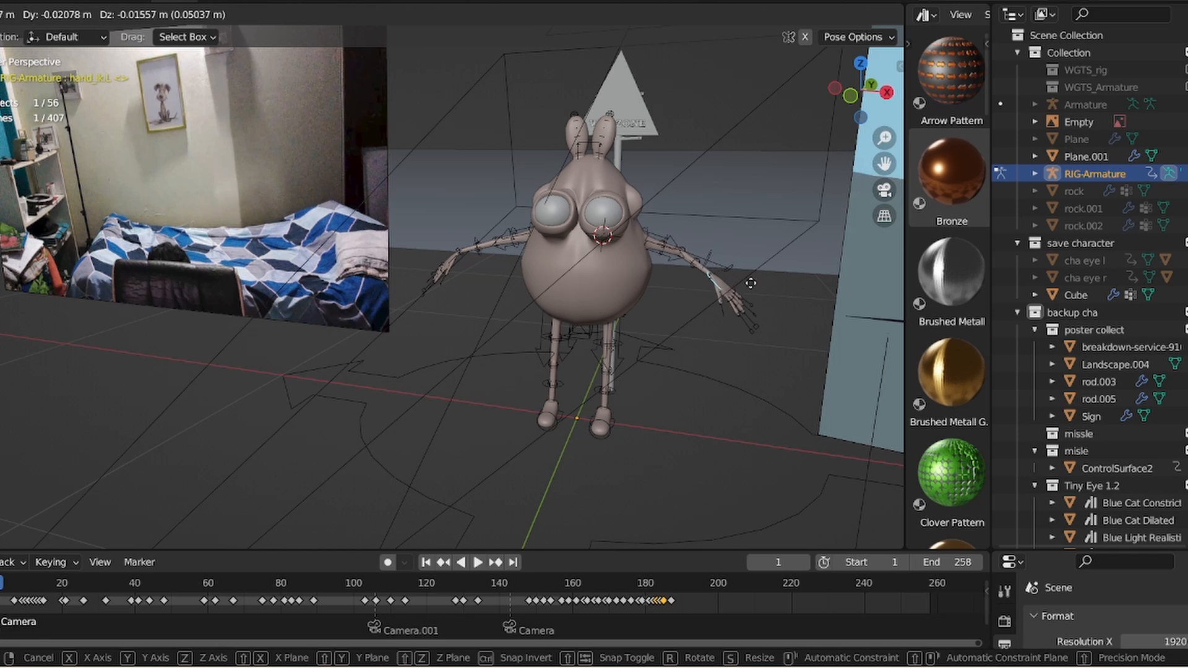
pyautogui.click(754, 291)
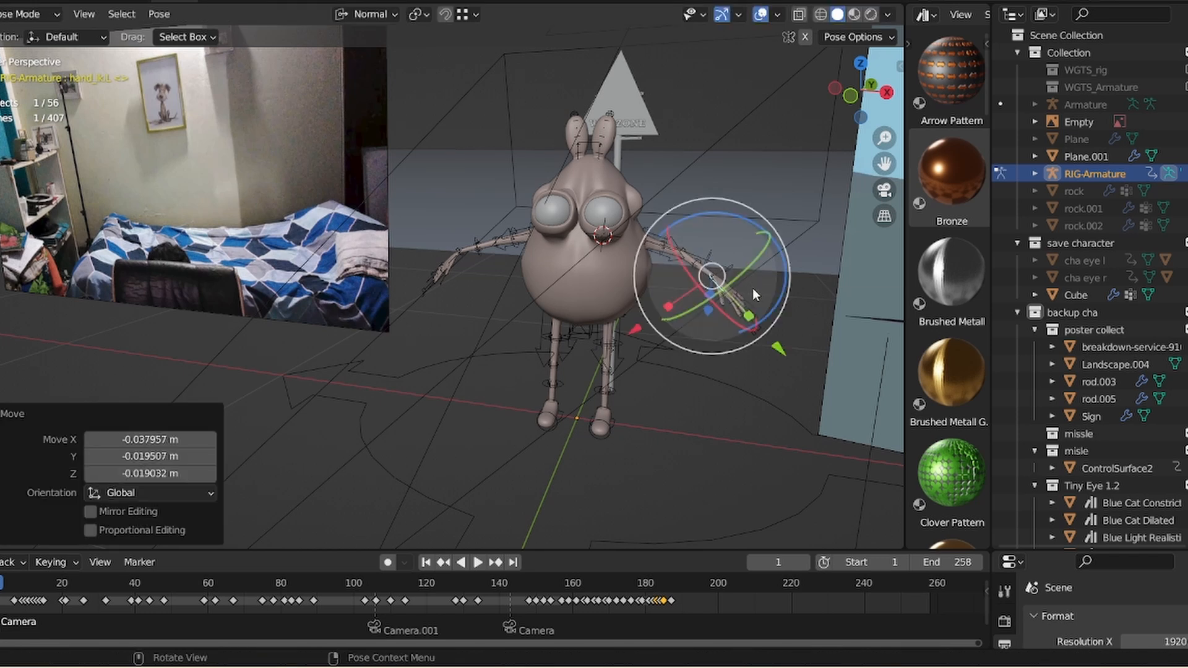
pyautogui.hotkey('ctrl', 'z')
pyautogui.click(757, 163)
# - Examine the left leg controls by selecting the shin, foot_ik.L and toe_ik.L bones in turn
pyautogui.click(610, 383)
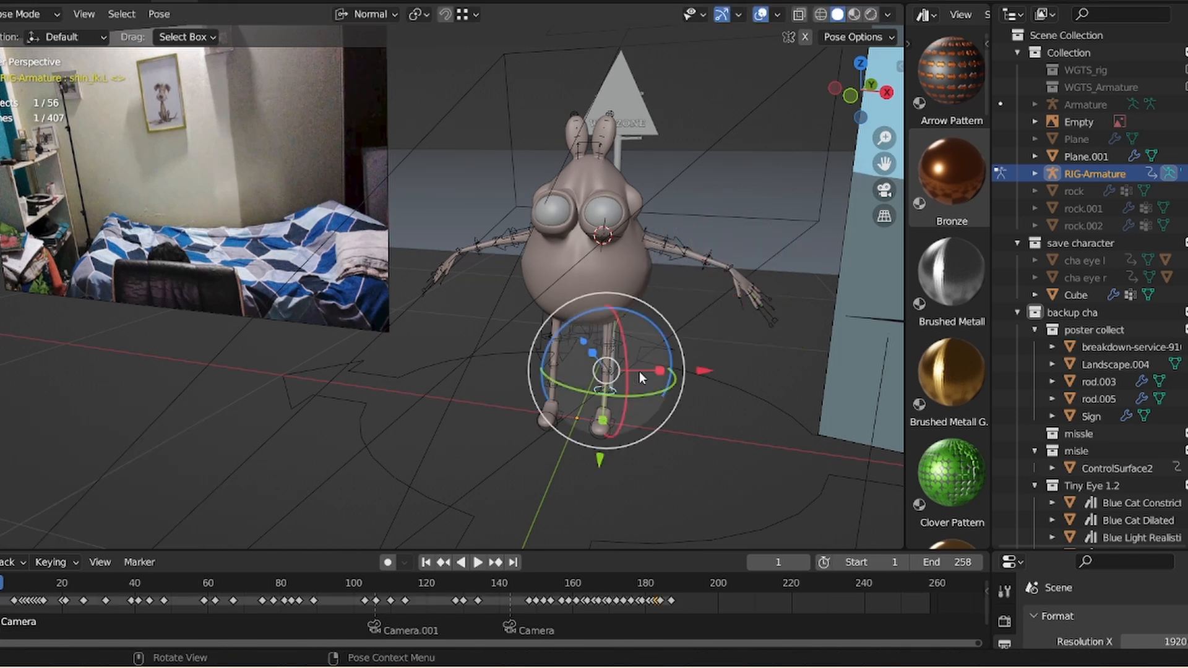
pyautogui.moveTo(869, 103); pyautogui.dragTo(793, 79)
pyautogui.moveTo(885, 163); pyautogui.dragTo(873, 172)
pyautogui.moveTo(860, 92)
pyautogui.mouseDown()
pyautogui.moveTo(895, 114)
pyautogui.moveTo(880, 93)
pyautogui.mouseUp()
pyautogui.click(594, 428)
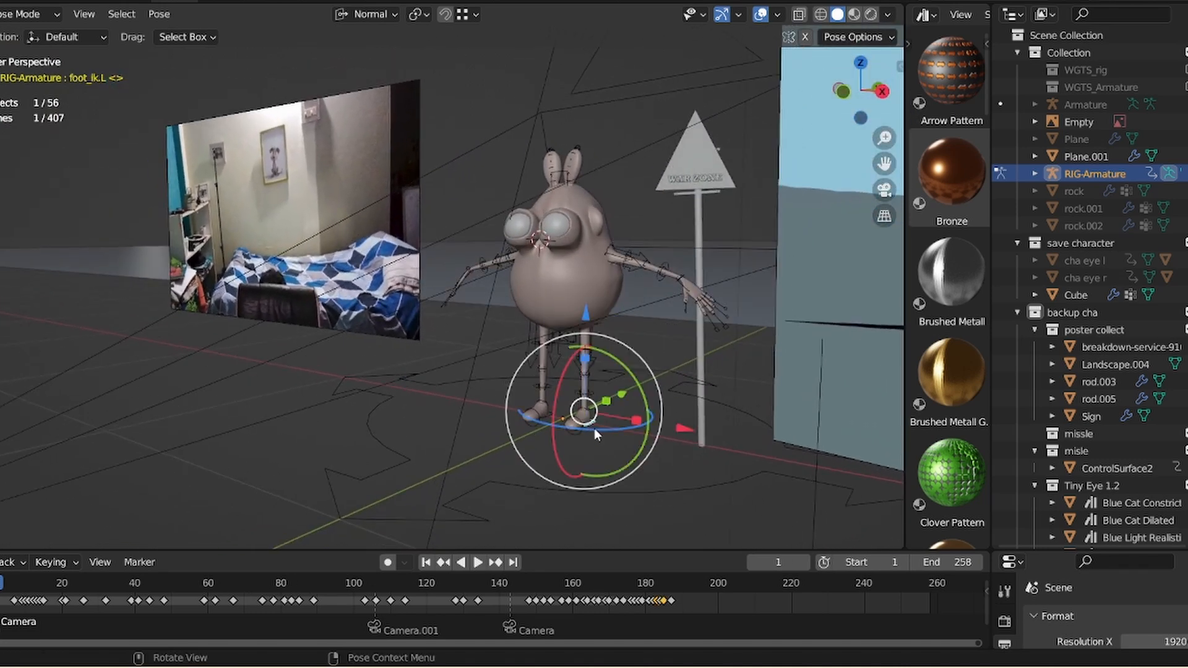
pyautogui.click(582, 437)
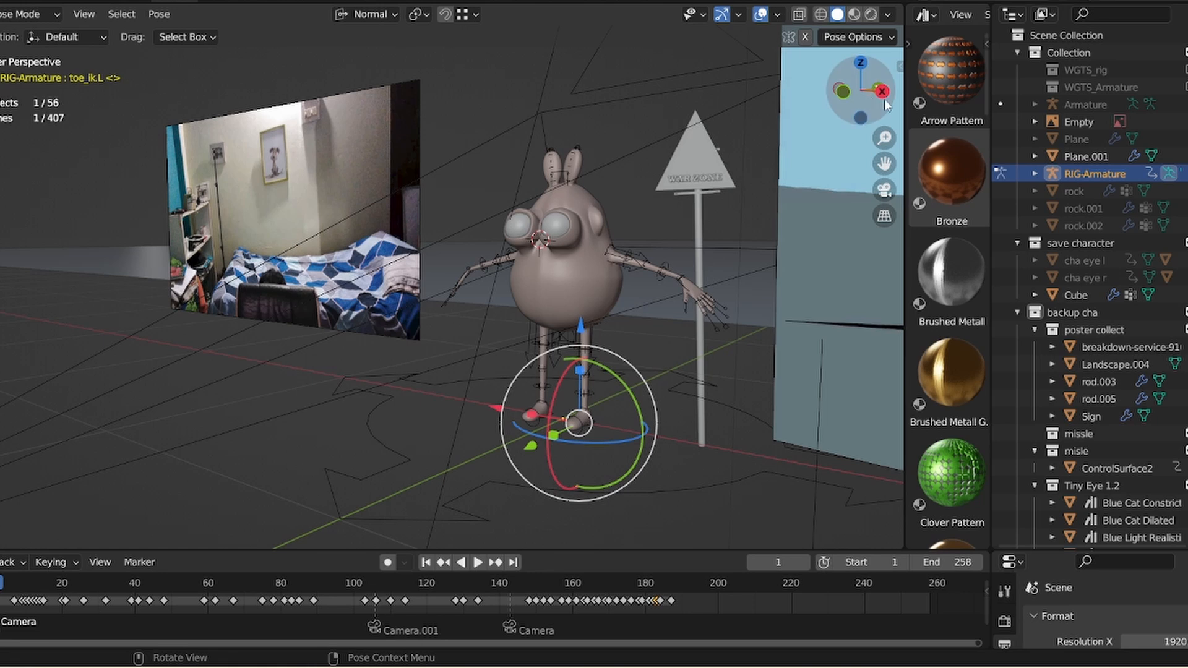
pyautogui.moveTo(883, 99); pyautogui.dragTo(918, 100)
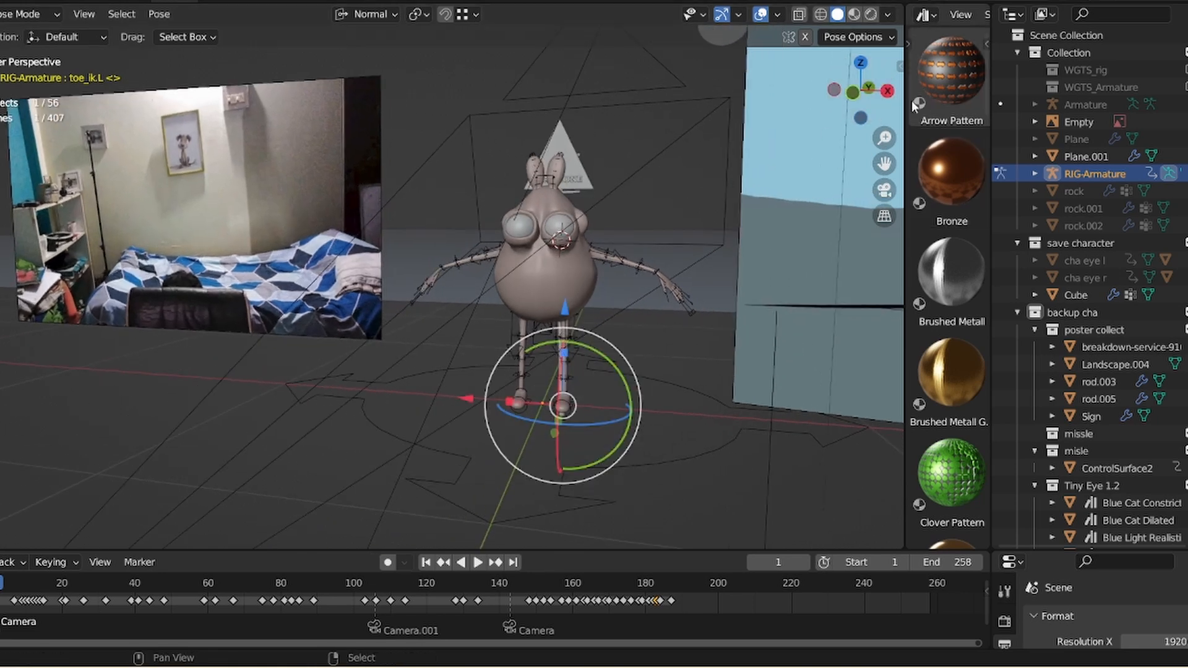
pyautogui.keyDown('ctrl'); pyautogui.moveTo(556, 339); pyautogui.dragTo(627, 227, button='middle'); pyautogui.keyUp('ctrl')
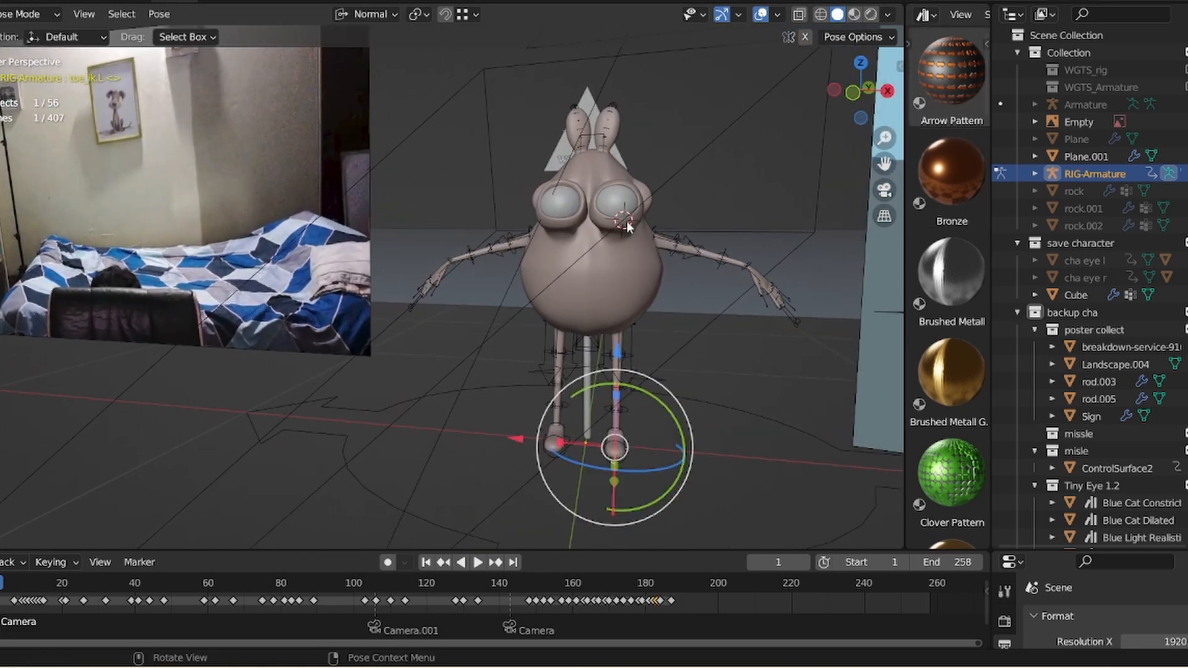
# - Turn on X-ray display and select the bone_end.03 control on top of the character's head
pyautogui.click(800, 15)
pyautogui.moveTo(863, 93); pyautogui.dragTo(829, 89)
pyautogui.moveTo(888, 133); pyautogui.dragTo(884, 186)
pyautogui.moveTo(869, 94)
pyautogui.mouseDown()
pyautogui.moveTo(856, 95)
pyautogui.moveTo(884, 95)
pyautogui.mouseUp()
pyautogui.moveTo(886, 138); pyautogui.dragTo(885, 102)
pyautogui.click(625, 151)
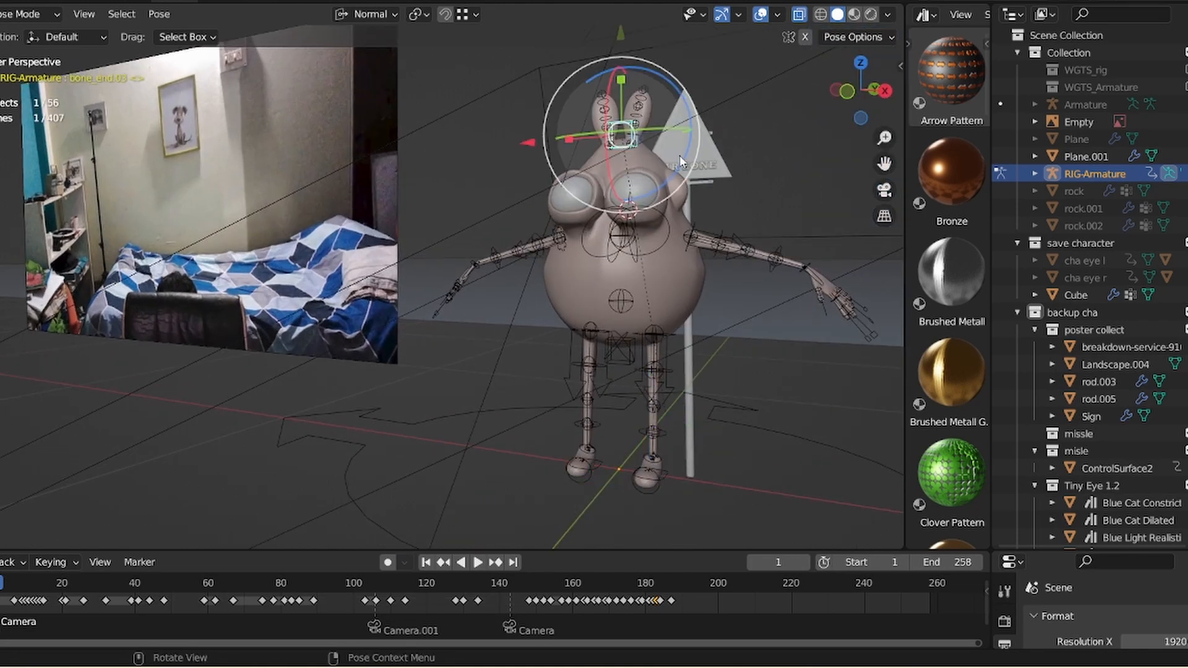
# - Try stretching and squashing the head with bone_end.03, including a move of about 0.036 m in X, 0.003 m in Y and -0.293 m in Z
pyautogui.moveTo(622, 123); pyautogui.dragTo(681, 247)
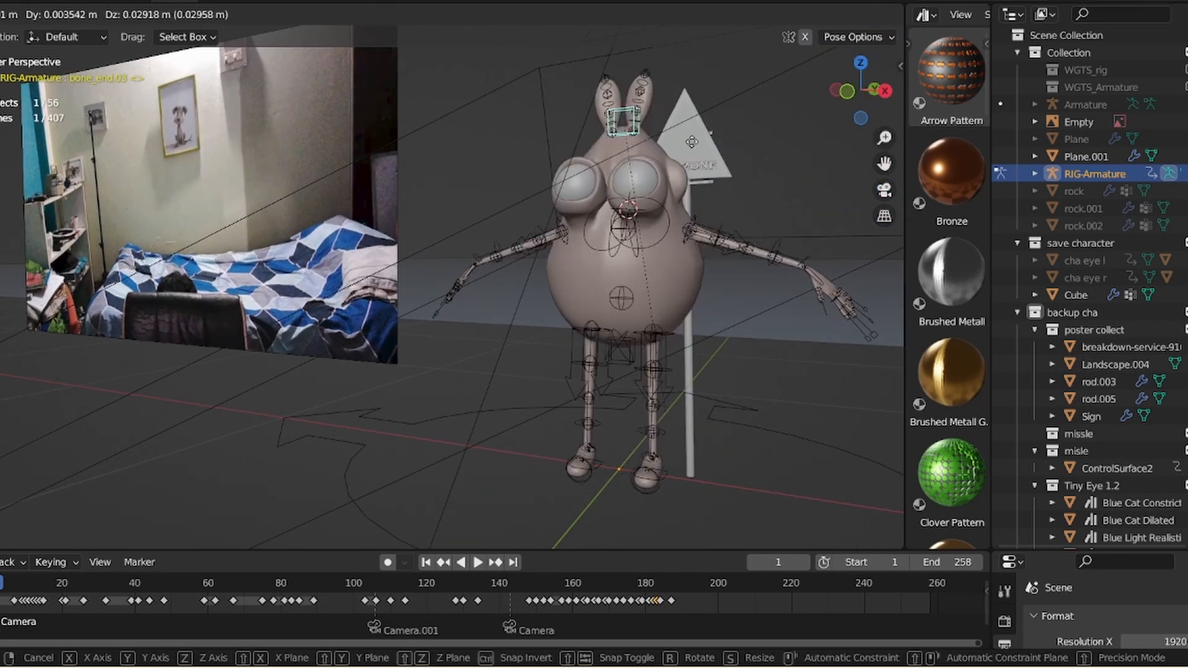
pyautogui.click(700, 143)
pyautogui.scroll(-3, 836, 144)
pyautogui.press('g')
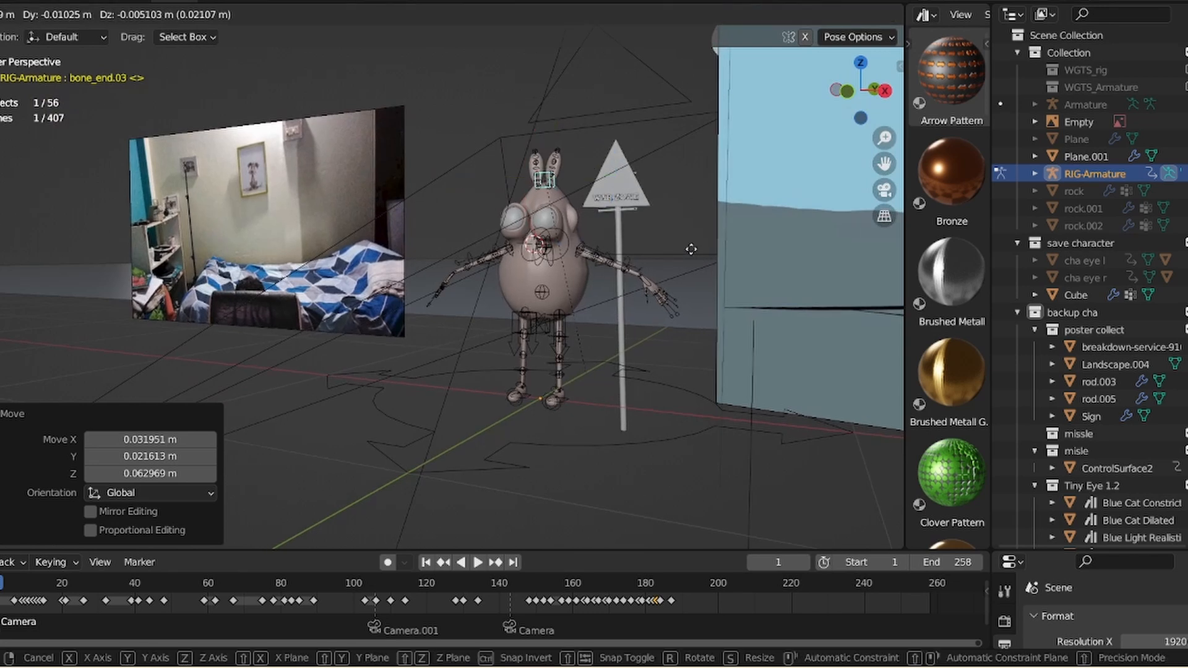
pyautogui.click(688, 171)
pyautogui.press('g')
pyautogui.click(693, 294)
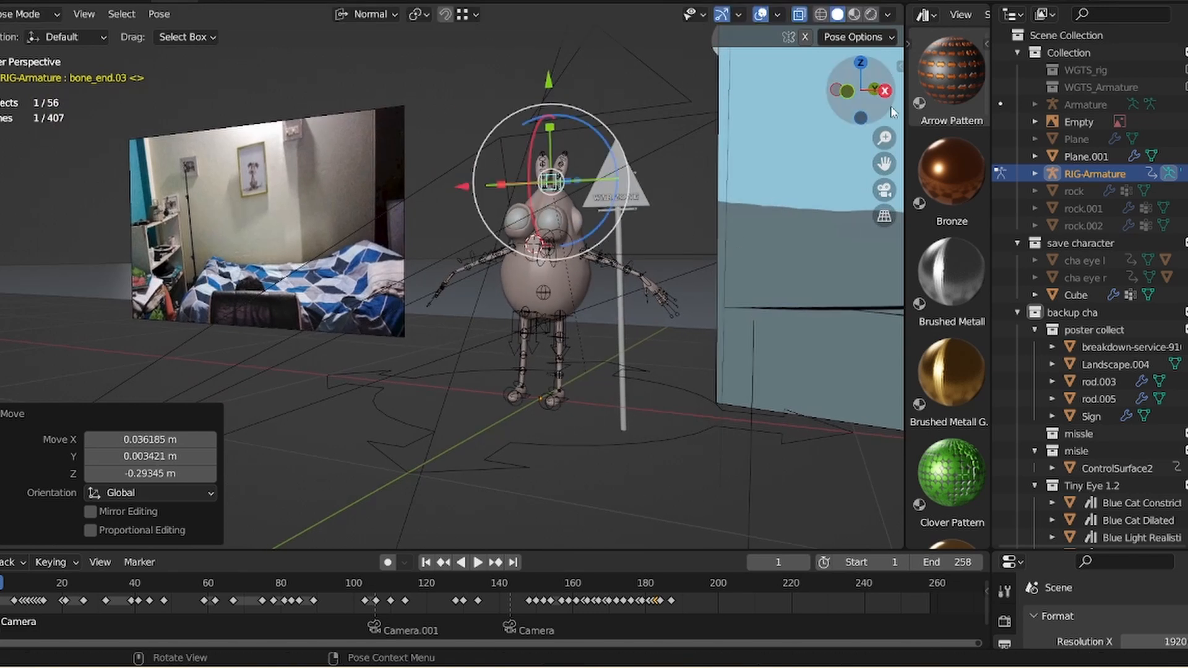
pyautogui.moveTo(884, 132); pyautogui.dragTo(891, 99)
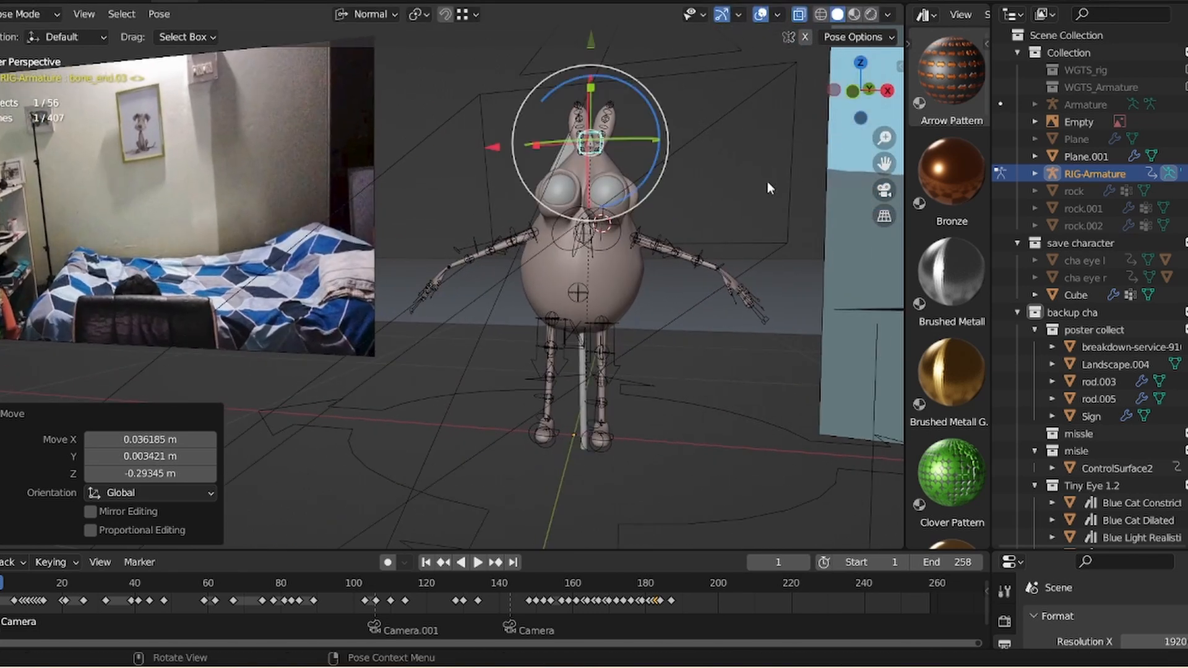
pyautogui.press('g')
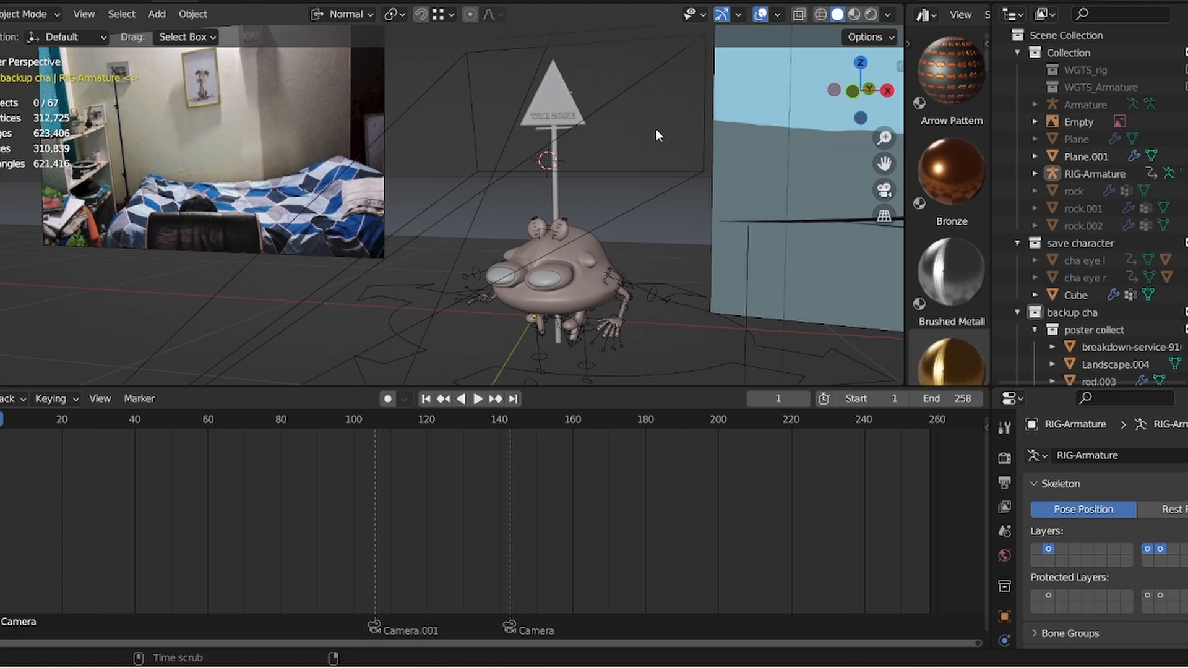
# - Reveal all hidden objects, select the Armature skeleton above the rock and open it in Edit Mode
pyautogui.hotkey('alt', 'h')
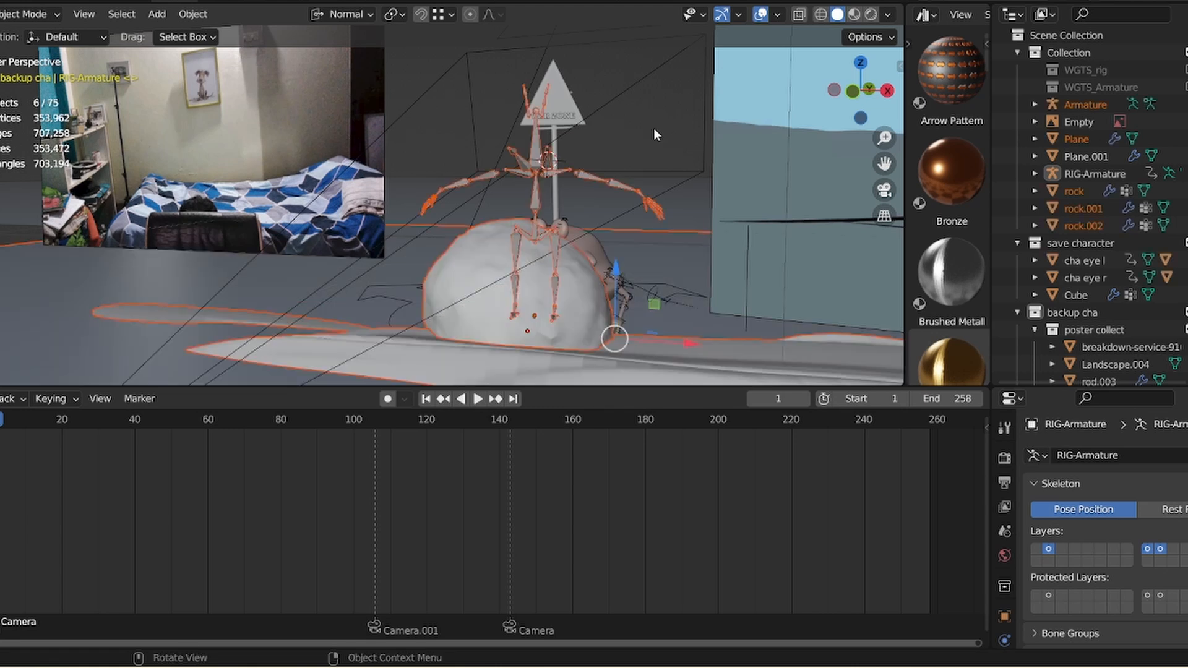
pyautogui.click(533, 198)
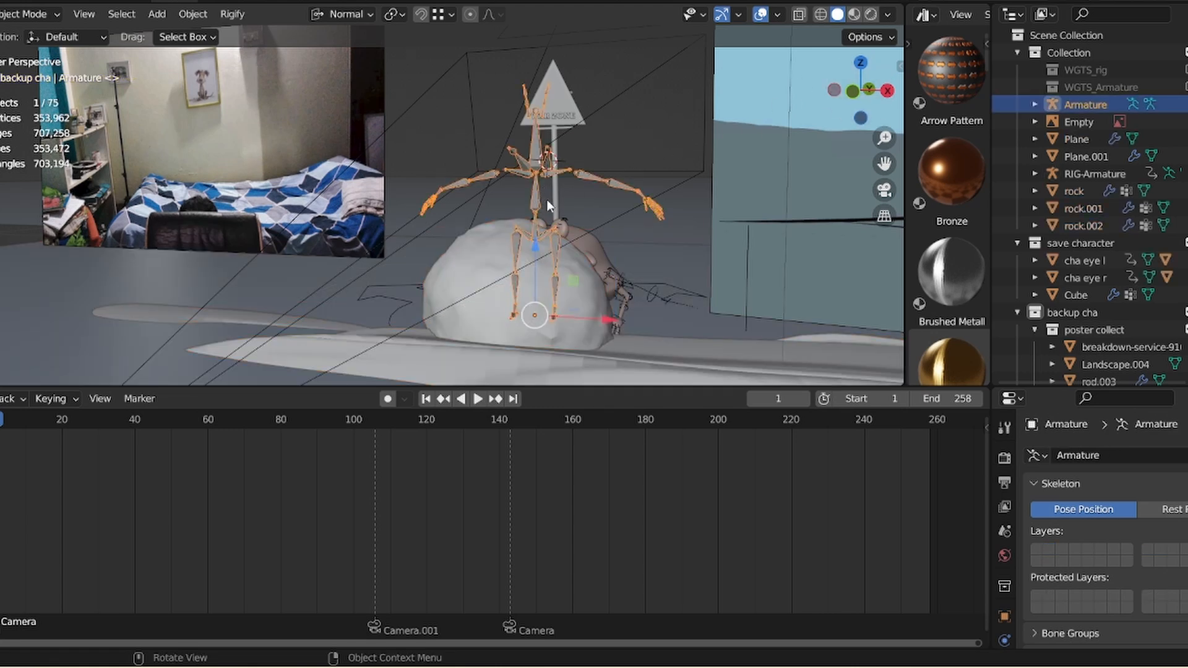
pyautogui.moveTo(862, 92); pyautogui.dragTo(865, 95)
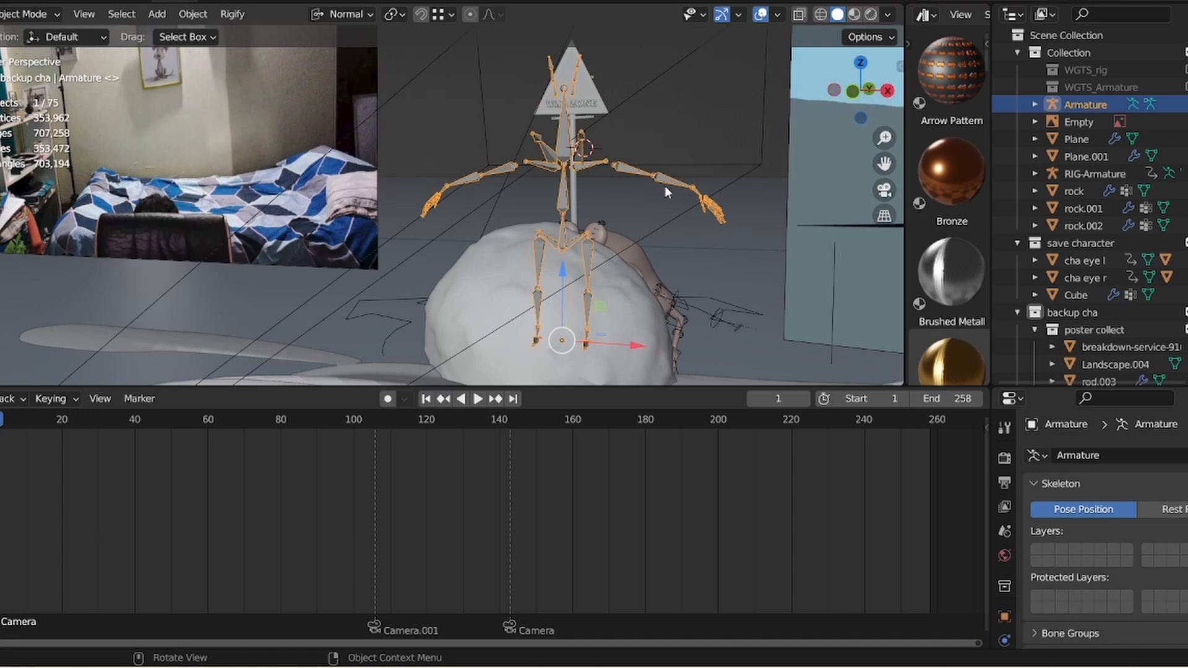
pyautogui.press('Tab')
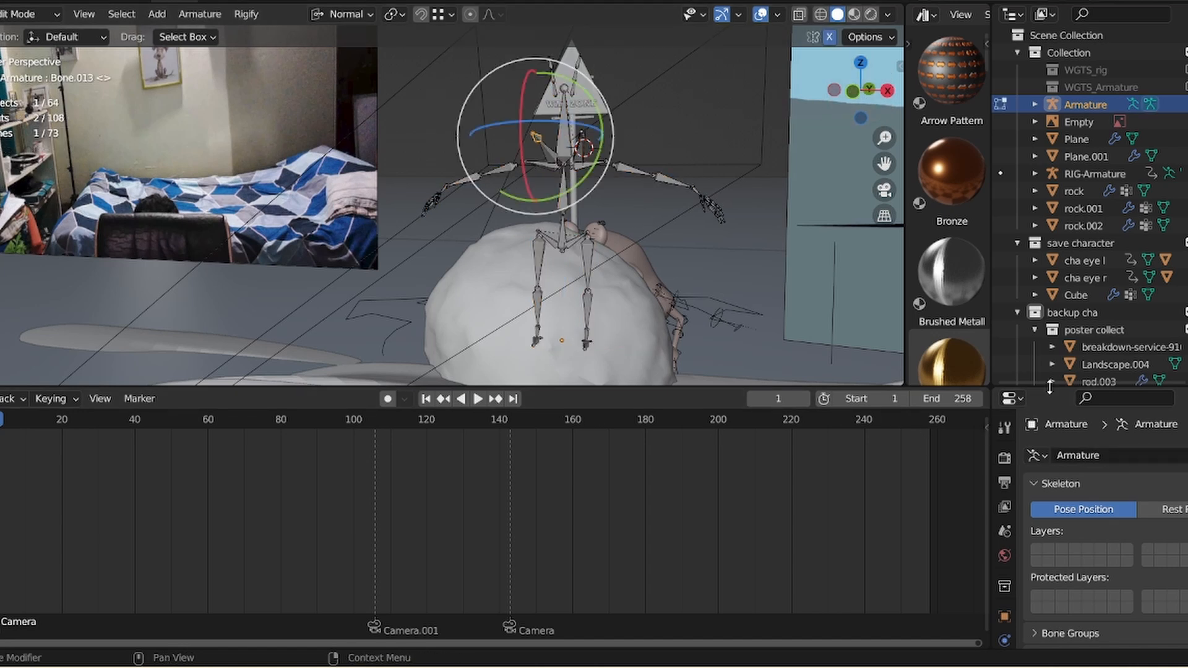
# - Enlarge the properties area, expand the Advanced Rigify settings and examine the list of sample rig types
pyautogui.moveTo(1050, 387); pyautogui.dragTo(1049, 108)
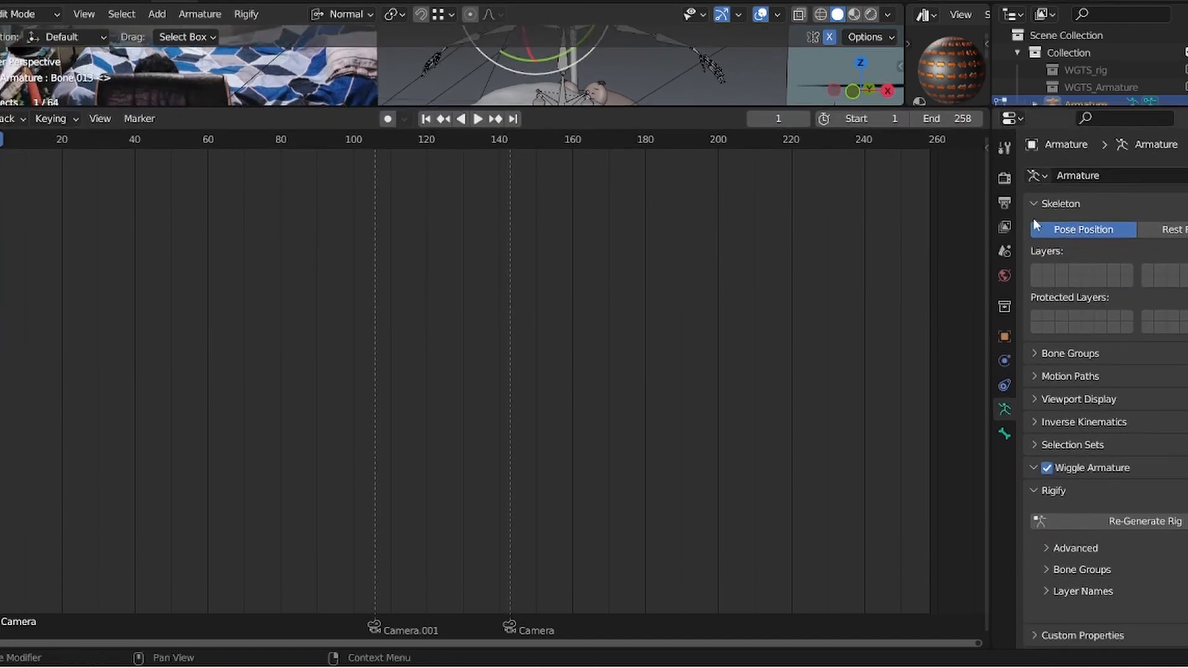
pyautogui.click(1075, 548)
pyautogui.scroll(-6, 1076, 495)
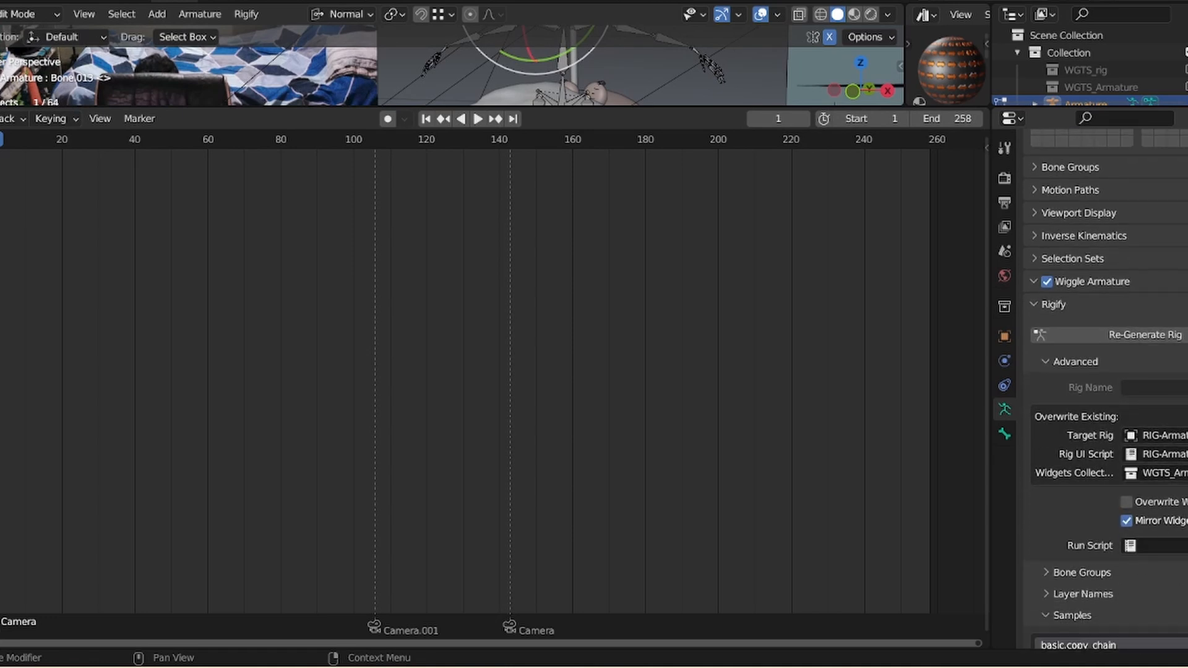
pyautogui.scroll(-5, 1108, 389)
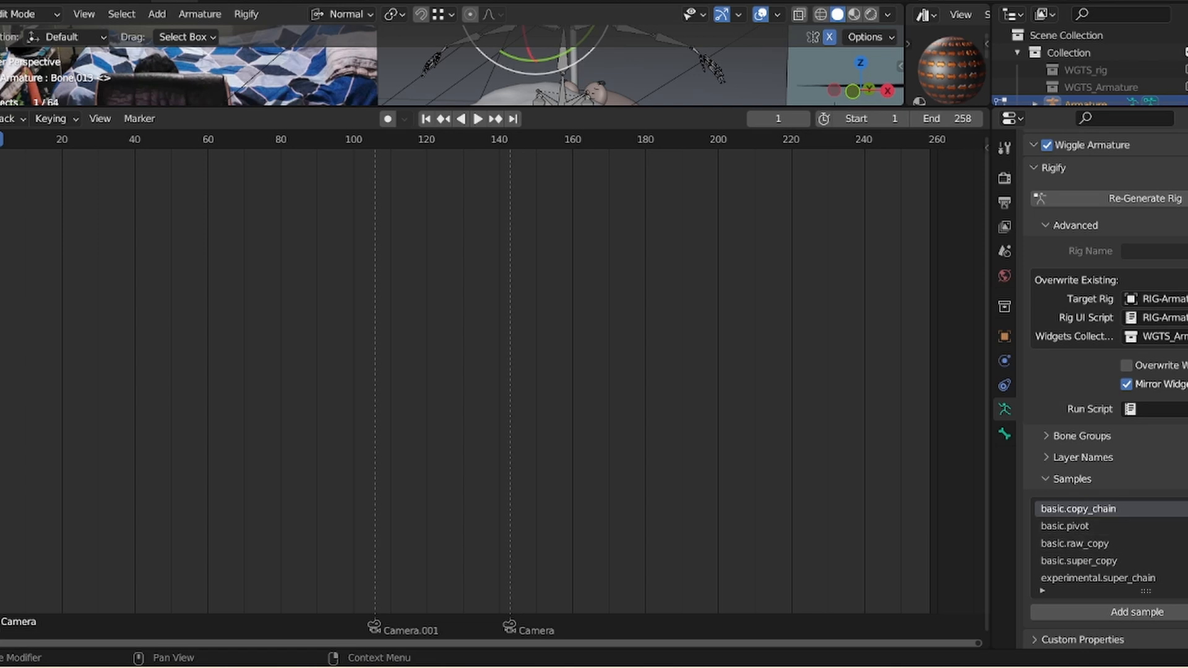
pyautogui.scroll(-3, 1089, 543)
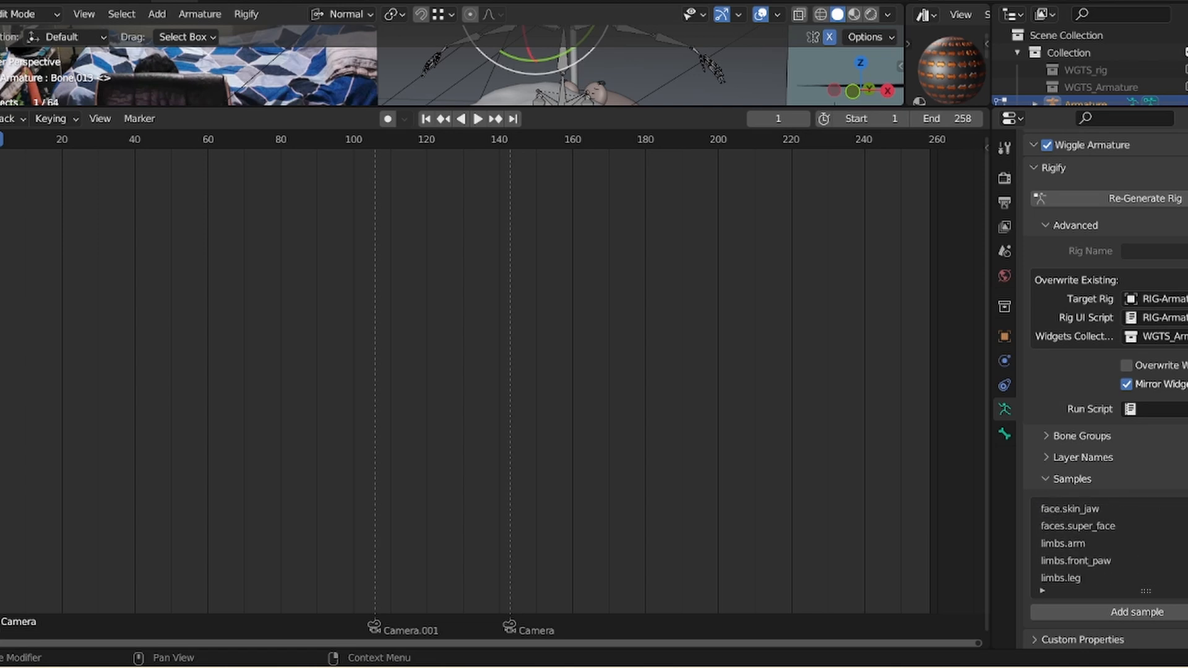
pyautogui.scroll(5, 1089, 543)
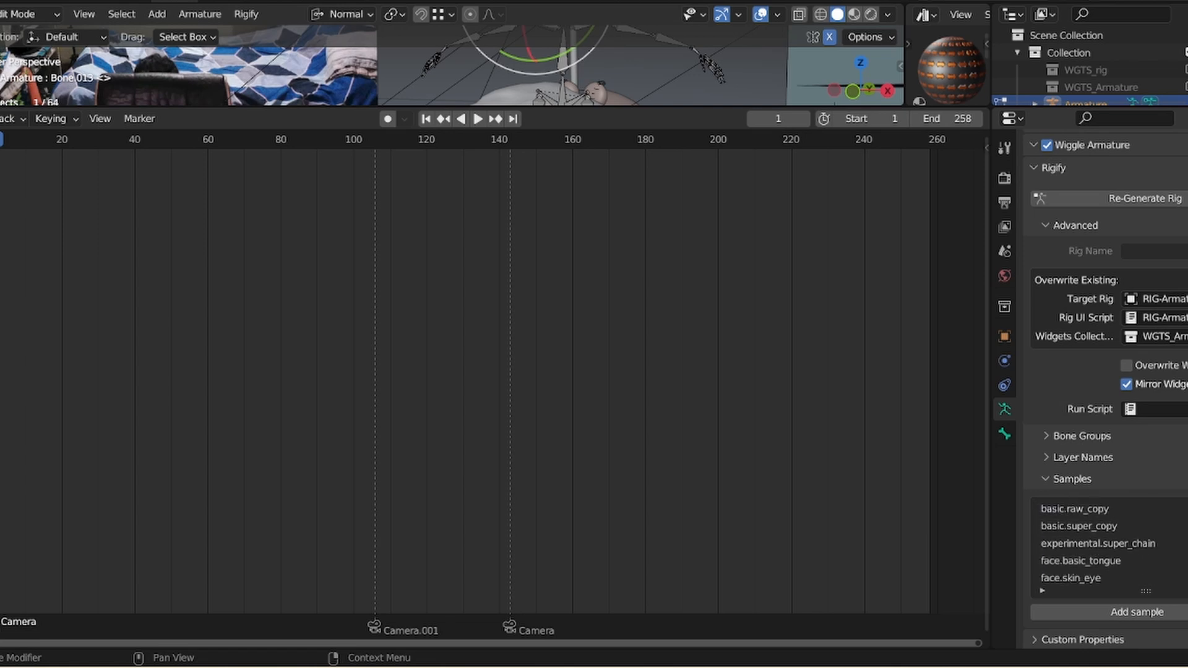
pyautogui.scroll(-4, 1095, 543)
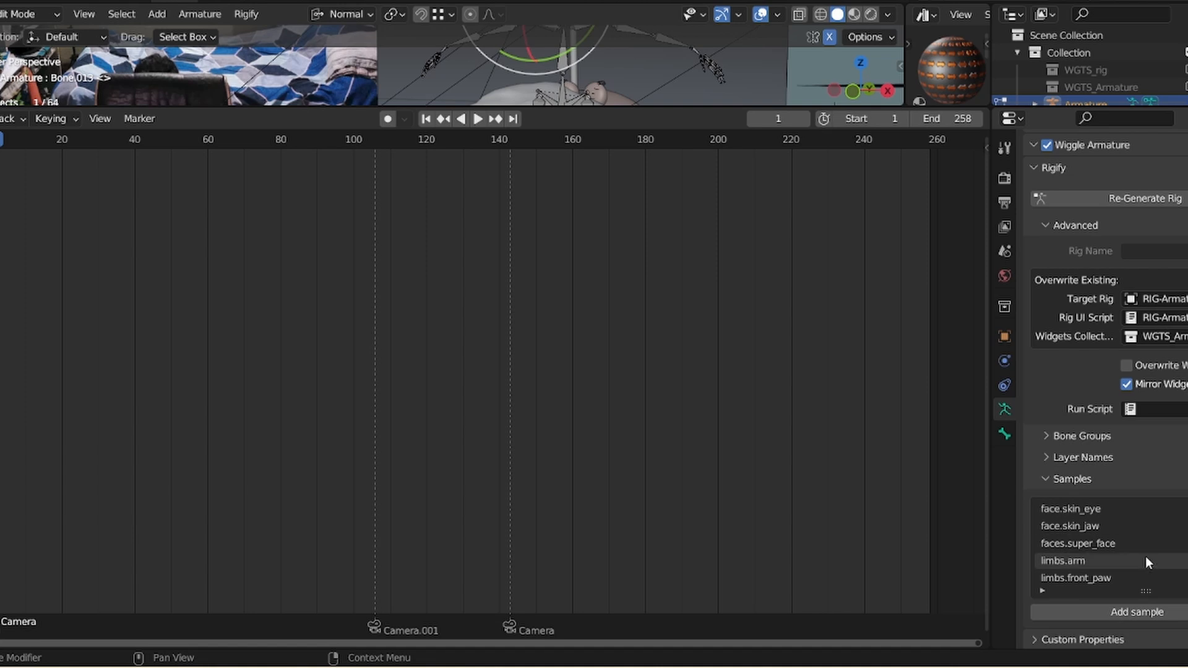
# - Add a skin.stretchy_chain sample from the Rigify sample list to the armature
pyautogui.scroll(-1, 1089, 543)
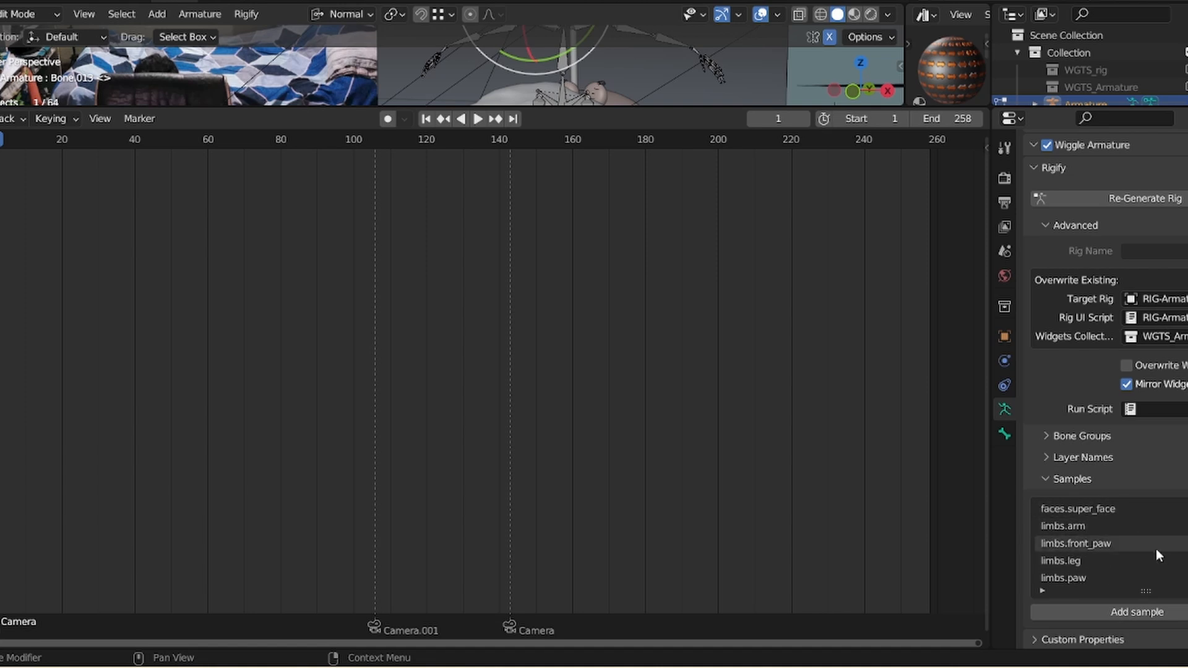
pyautogui.scroll(-6, 1096, 543)
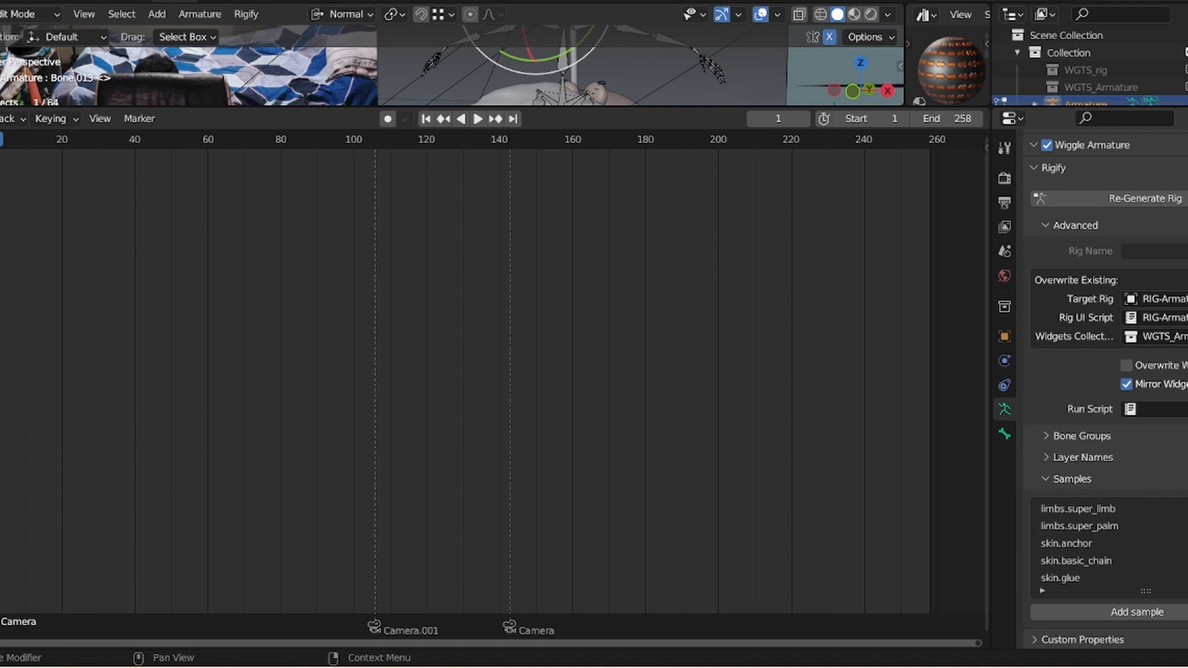
pyautogui.scroll(-1, 1092, 543)
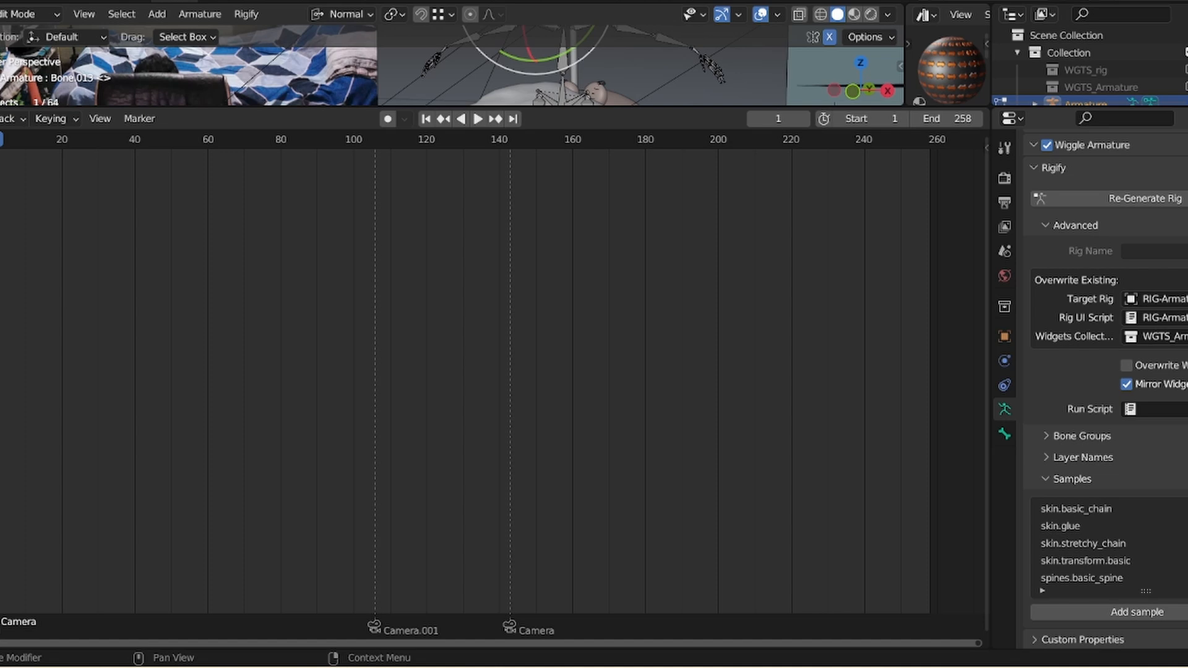
pyautogui.scroll(-2, 1092, 544)
pyautogui.scroll(8, 1092, 543)
pyautogui.scroll(1, 1092, 543)
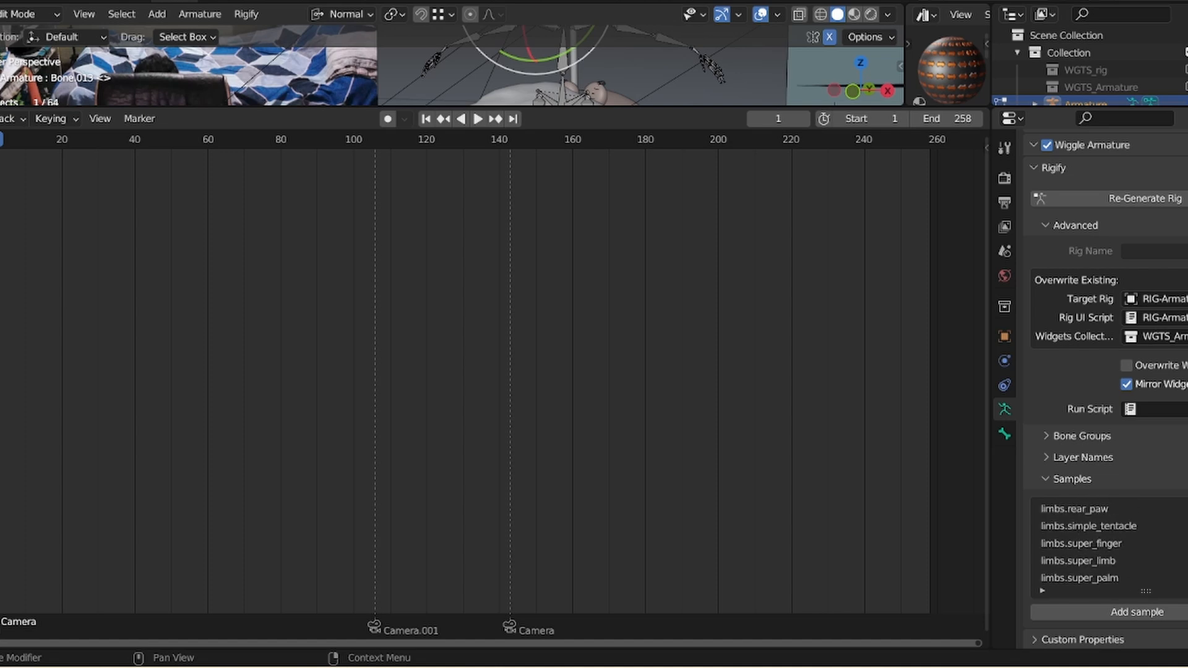
pyautogui.scroll(-7, 1091, 542)
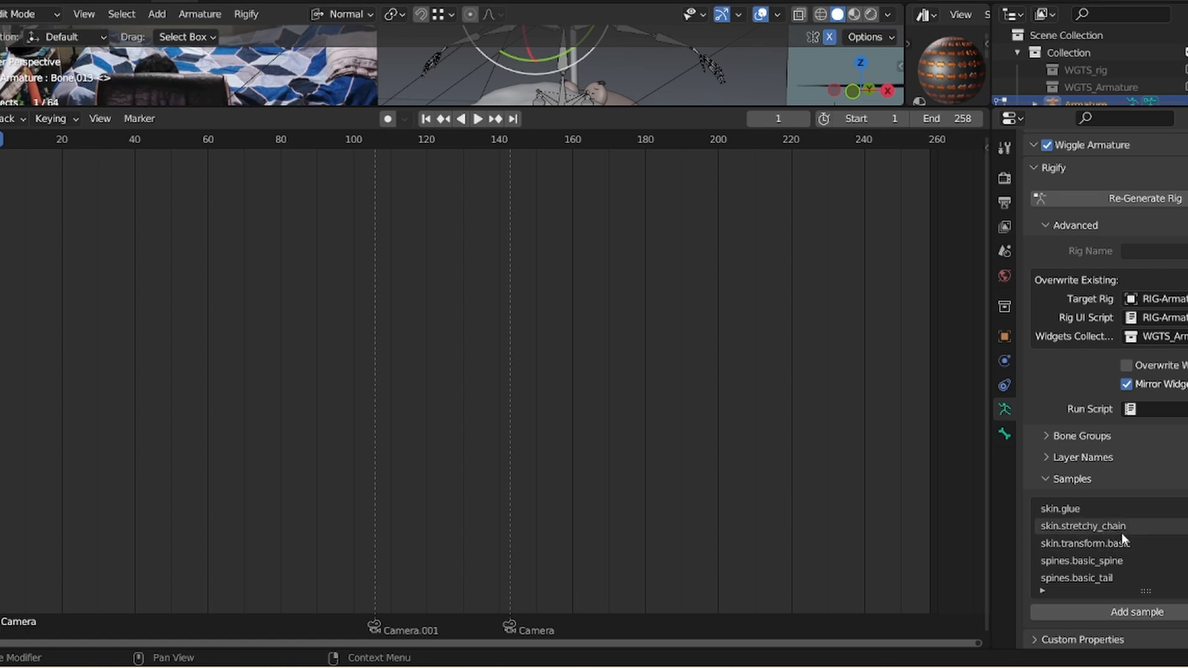
pyautogui.click(1125, 530)
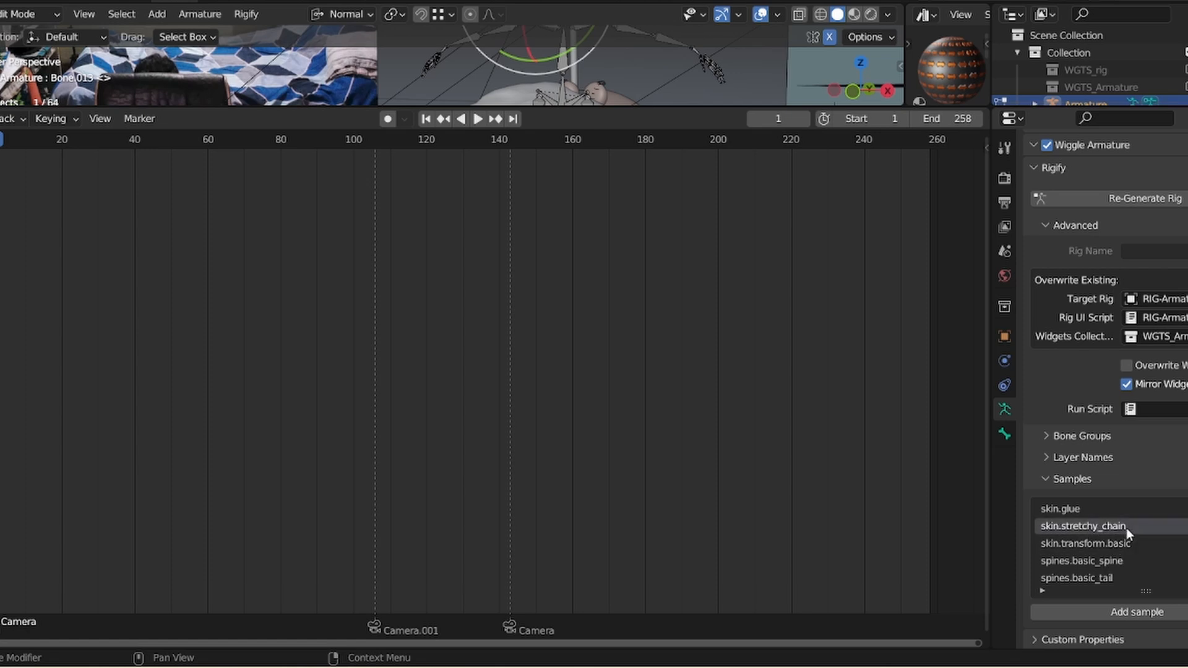
pyautogui.click(1144, 614)
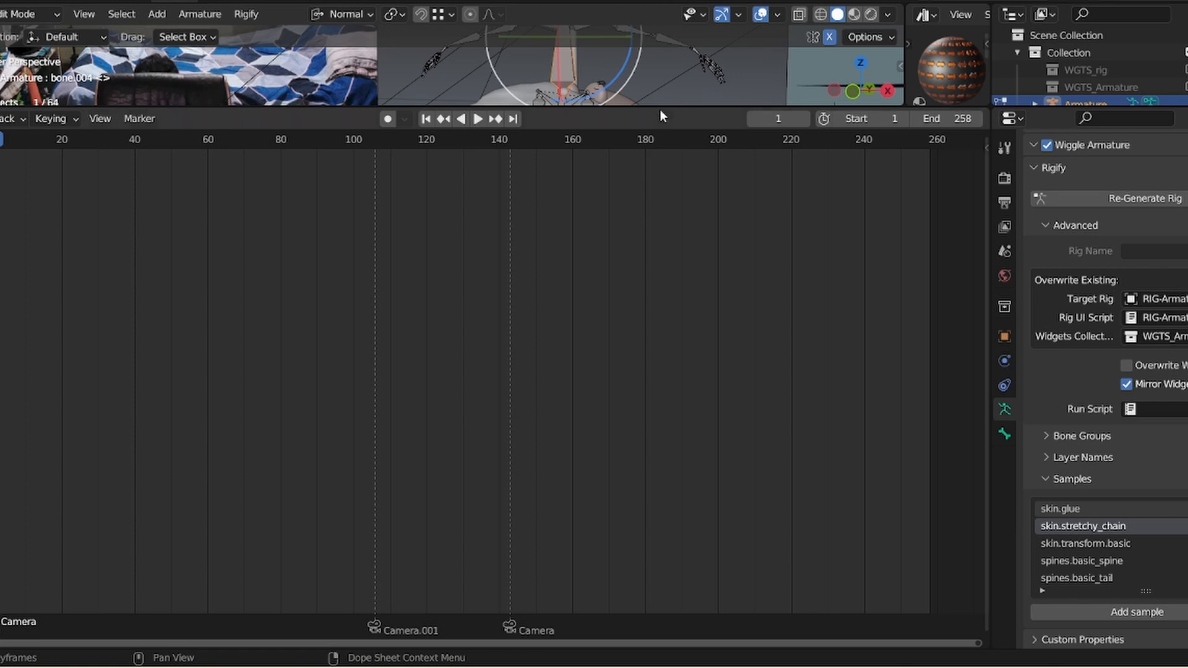
# - Move the new bone chain away from the character by about -0.559 m in X, -0.942 m in Y and 0.116 m in Z
pyautogui.moveTo(660, 108); pyautogui.dragTo(660, 413)
pyautogui.moveTo(864, 99); pyautogui.dragTo(791, 122)
pyautogui.press('g')
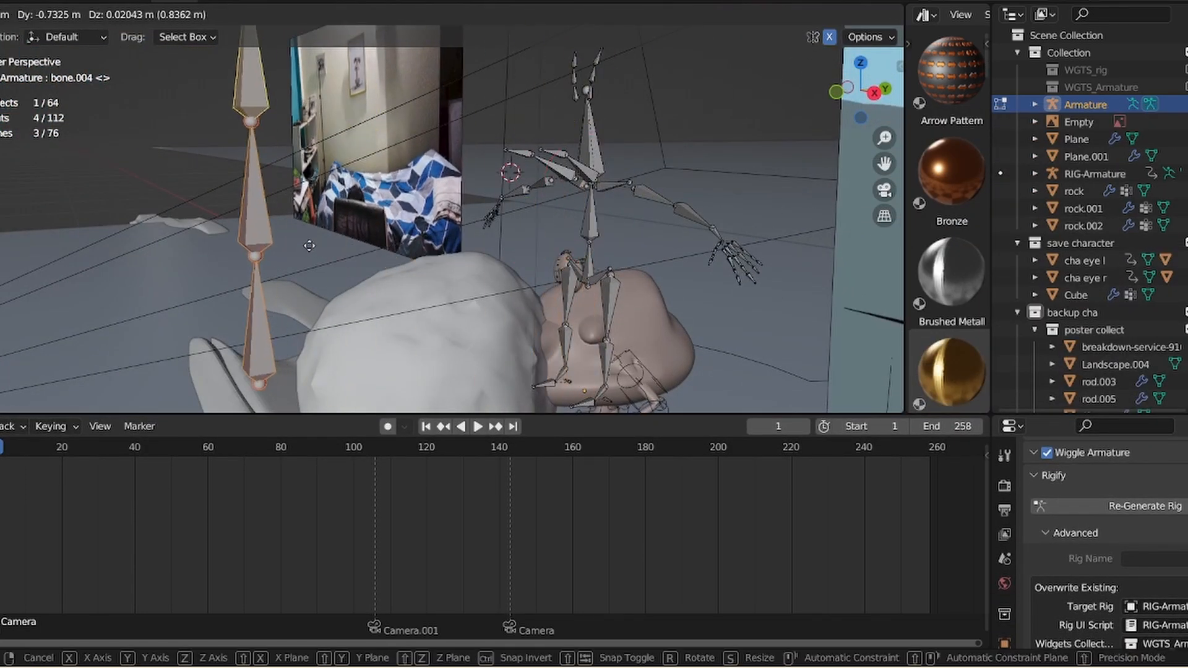
pyautogui.click(315, 254)
pyautogui.moveTo(884, 137); pyautogui.dragTo(868, 148)
pyautogui.moveTo(865, 99); pyautogui.dragTo(953, 129)
pyautogui.press('g')
pyautogui.click(521, 176)
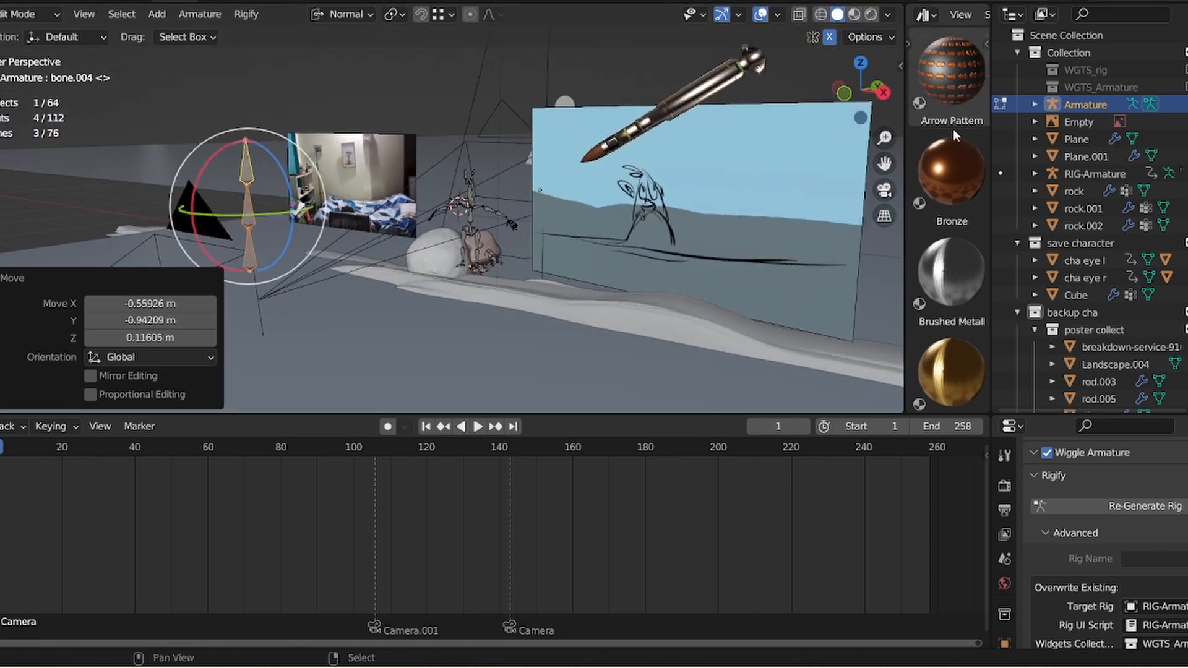
# - Re-generate the Rigify rig and move RIG-Armature by about -0.333 m in X, -0.150 m in Y and 0.541 m in Z
pyautogui.click(1128, 506)
pyautogui.press('g')
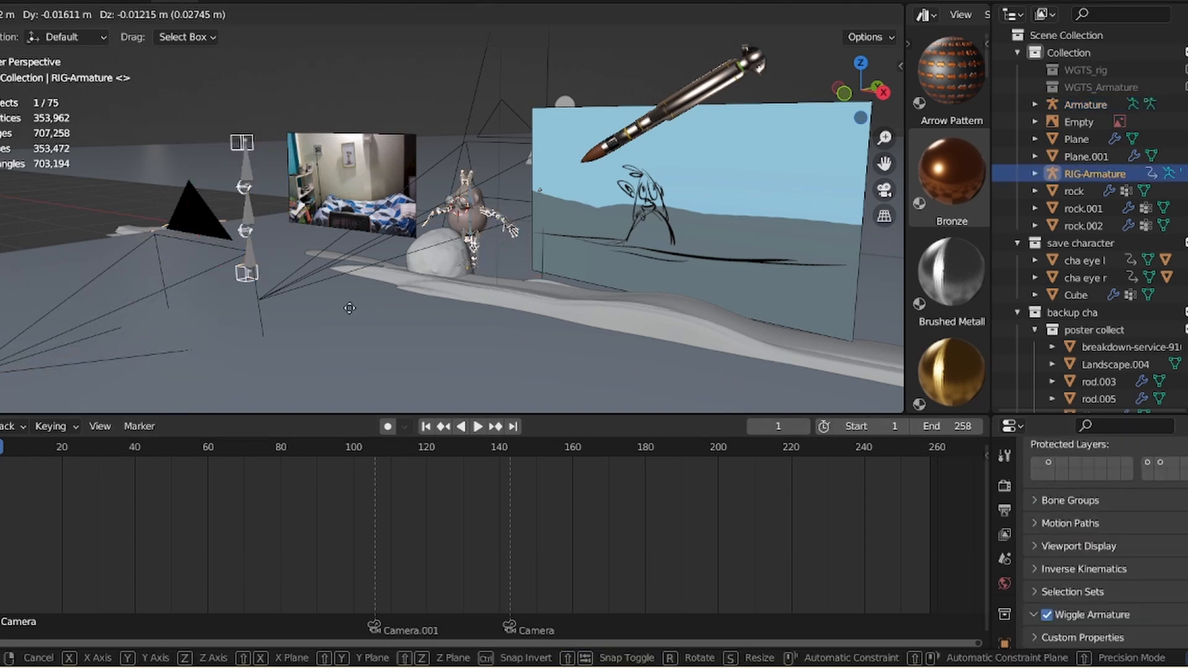
pyautogui.click(313, 247)
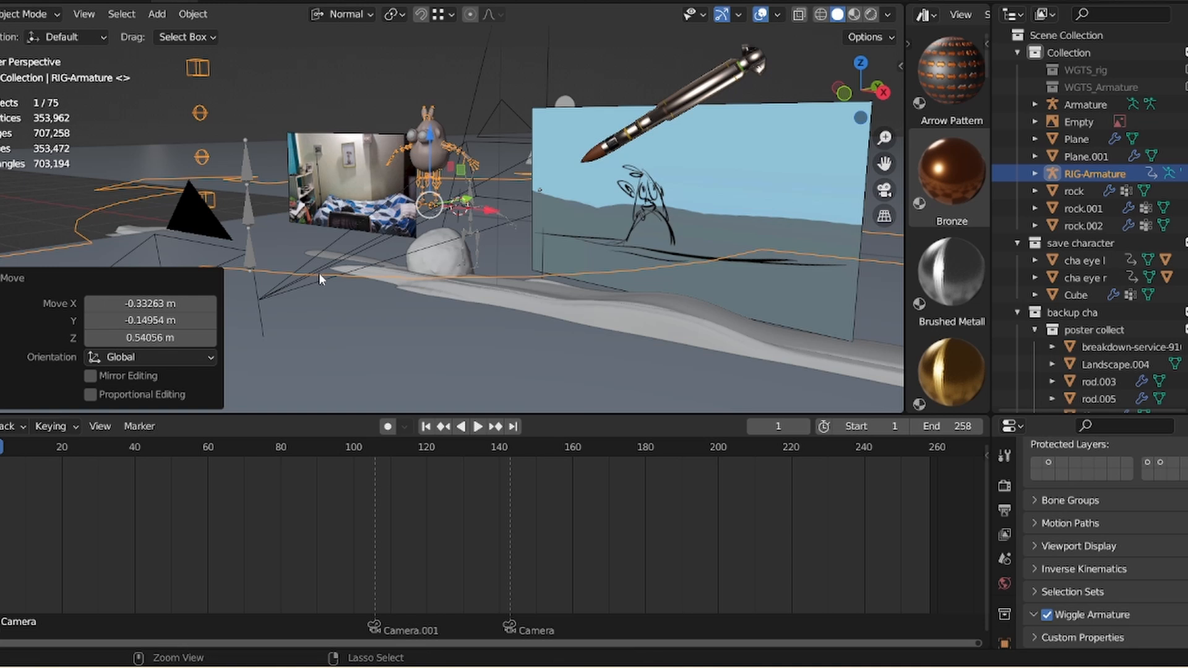
# - Undo the rig move, the rig regeneration and the bone chain edits, back to the armature in Object Mode
pyautogui.hotkey('ctrl', 'z')
pyautogui.hotkey('ctrl', 'z')
pyautogui.hotkey('ctrl', 'z')
pyautogui.hotkey('ctrl', 'z')
pyautogui.hotkey('ctrl', 'z')
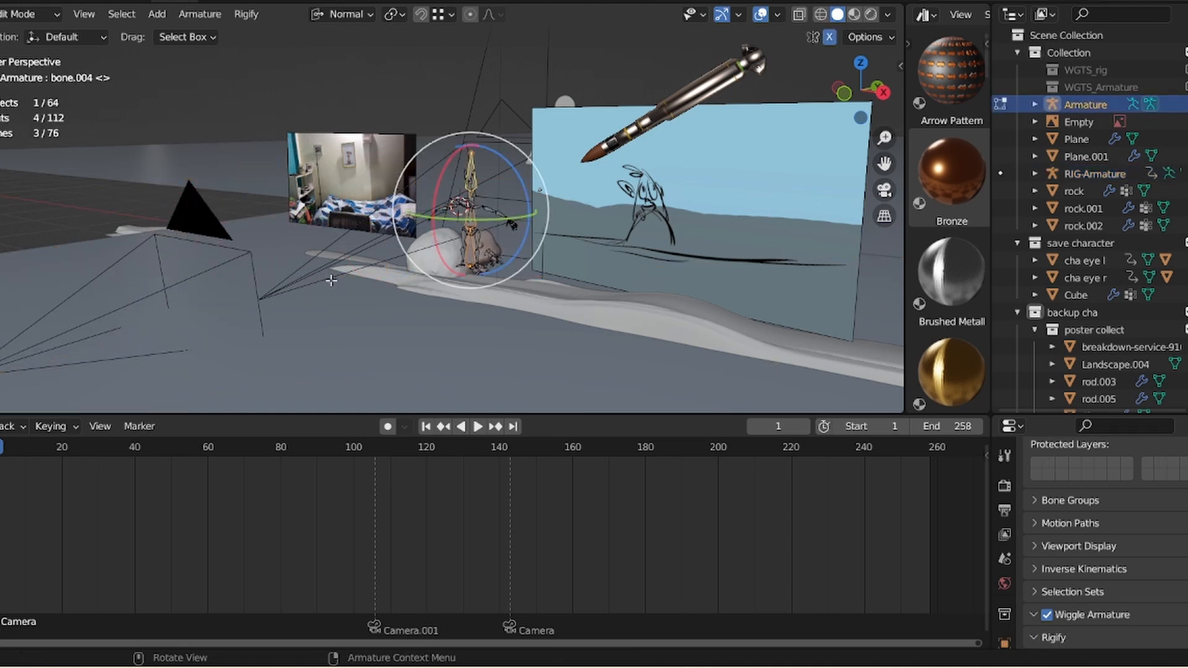
pyautogui.hotkey('ctrl', 'z')
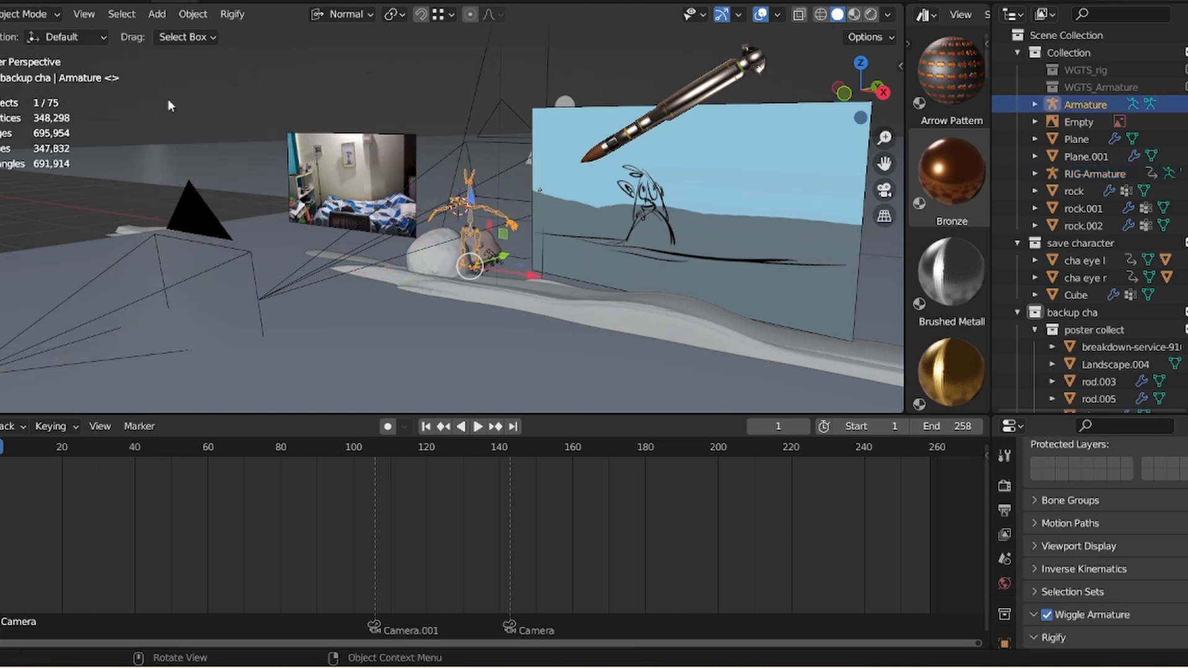
# - Hide the Armature skeleton and select the large rock in front of the character
pyautogui.press('h')
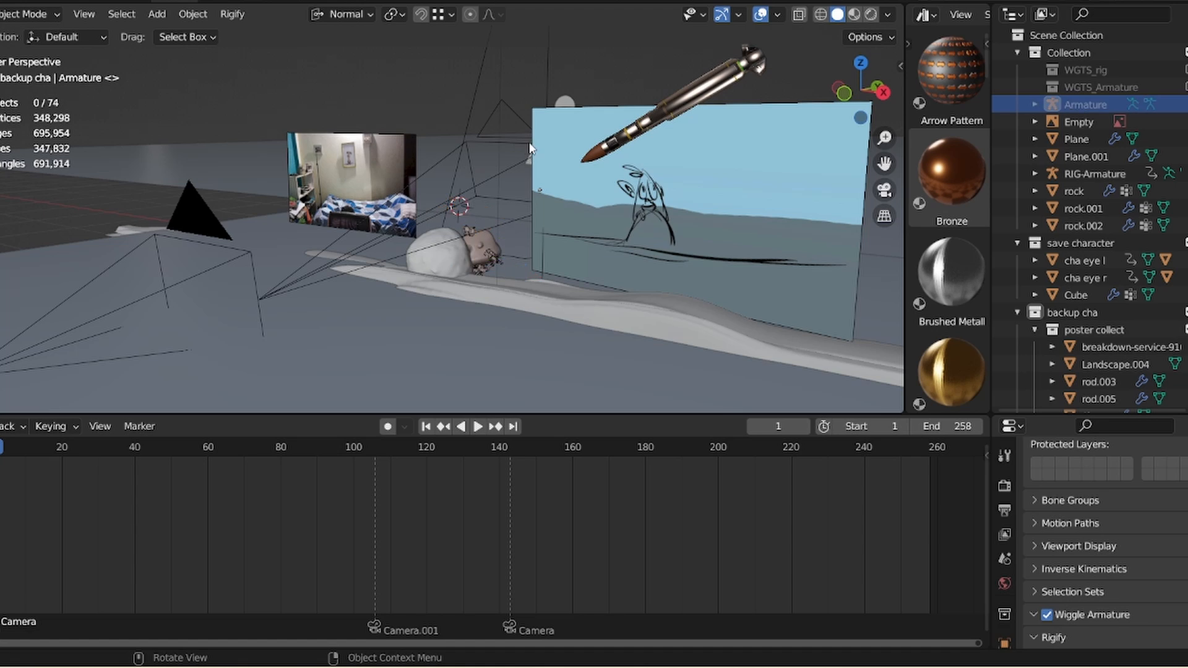
pyautogui.moveTo(883, 138); pyautogui.dragTo(754, 84)
pyautogui.click(563, 276)
pyautogui.click(560, 268)
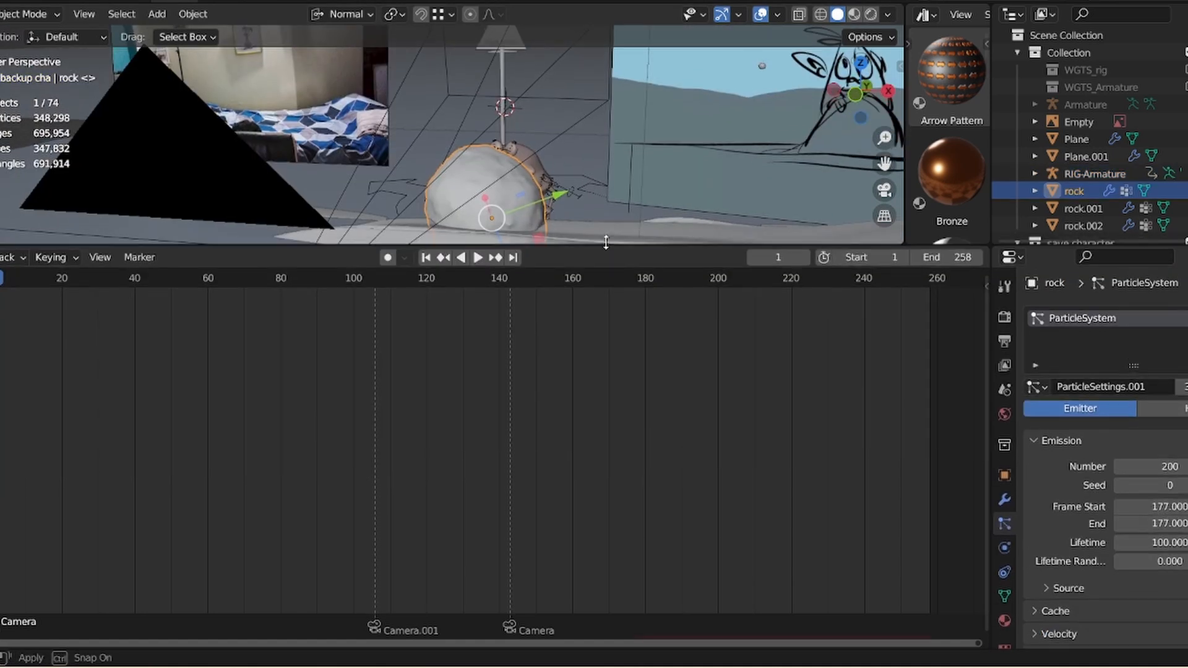
# - Examine the rock's particle system settings, including Emission, Rotation and Velocity
pyautogui.moveTo(605, 243); pyautogui.dragTo(626, 350)
pyautogui.scroll(1, 624, 241)
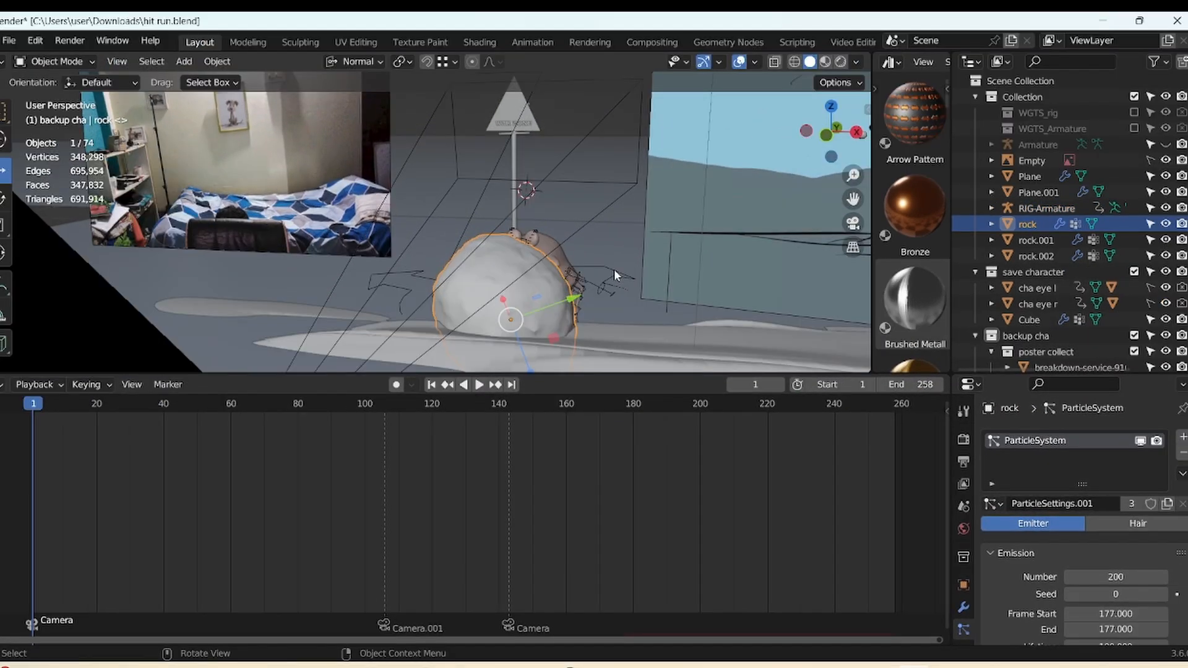
pyautogui.moveTo(853, 175)
pyautogui.mouseDown()
pyautogui.moveTo(798, 235)
pyautogui.moveTo(721, 277)
pyautogui.mouseUp()
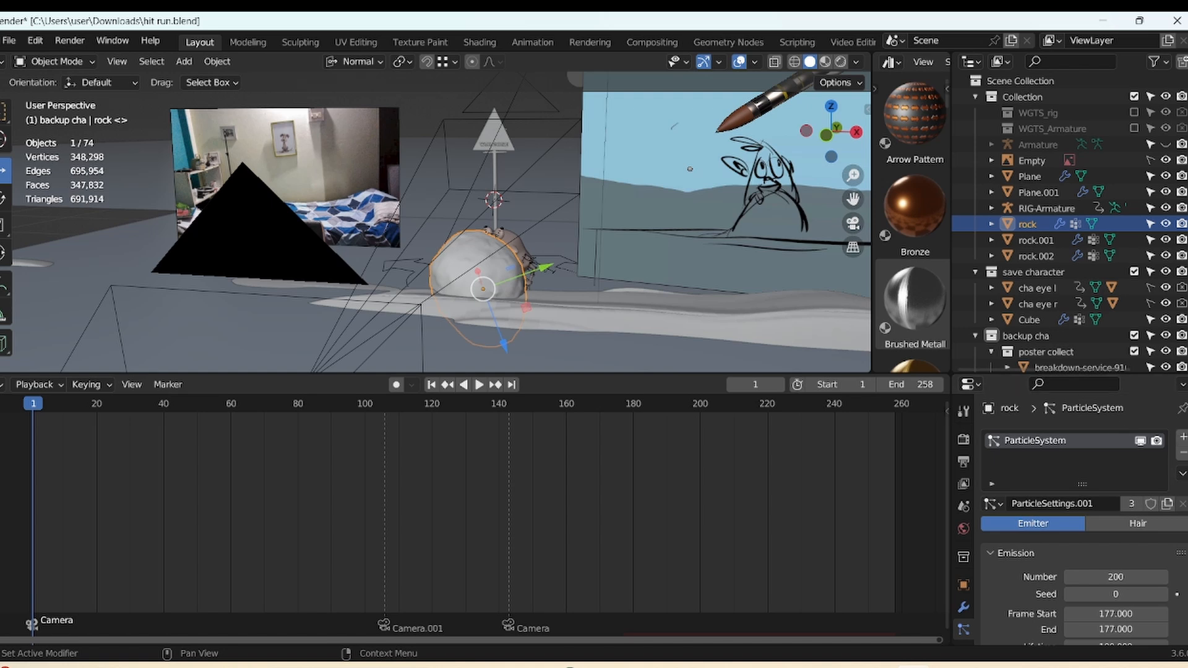
pyautogui.scroll(-5, 1170, 501)
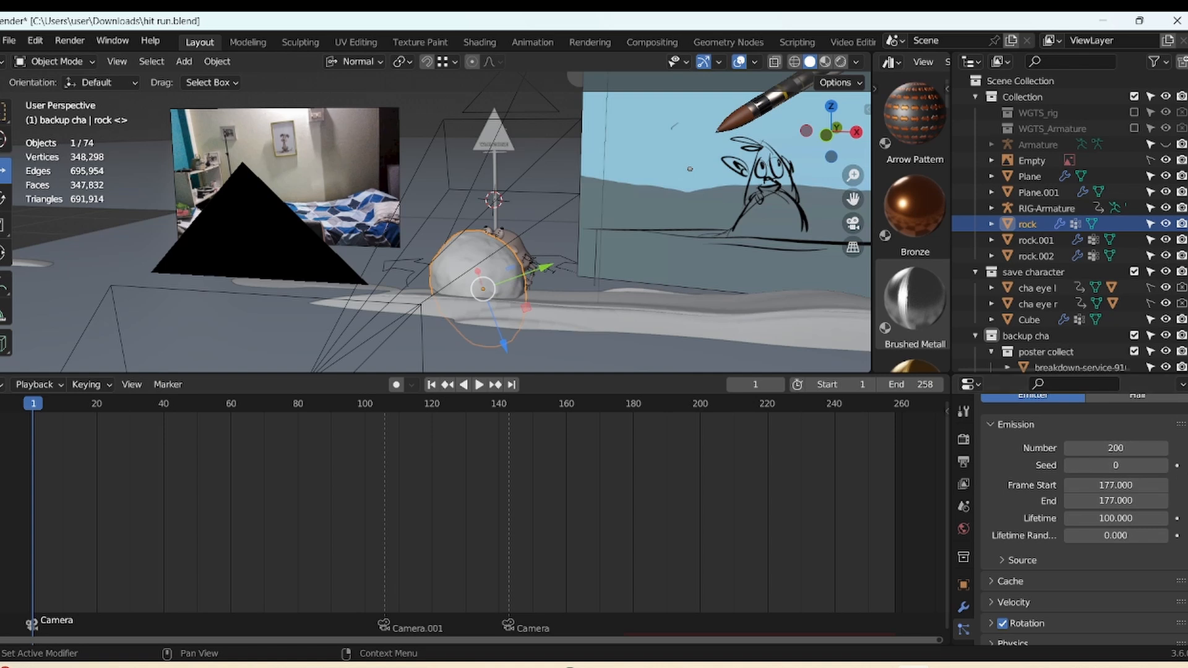
pyautogui.scroll(-2, 1113, 477)
pyautogui.scroll(-5, 1185, 572)
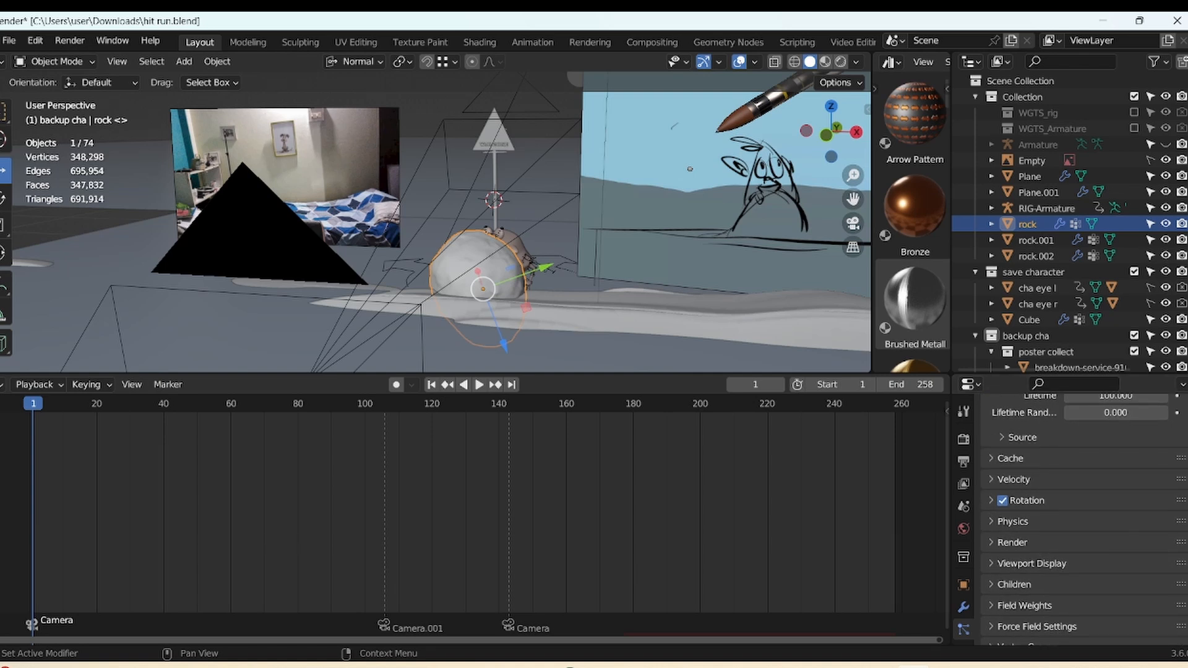
pyautogui.click(1064, 444)
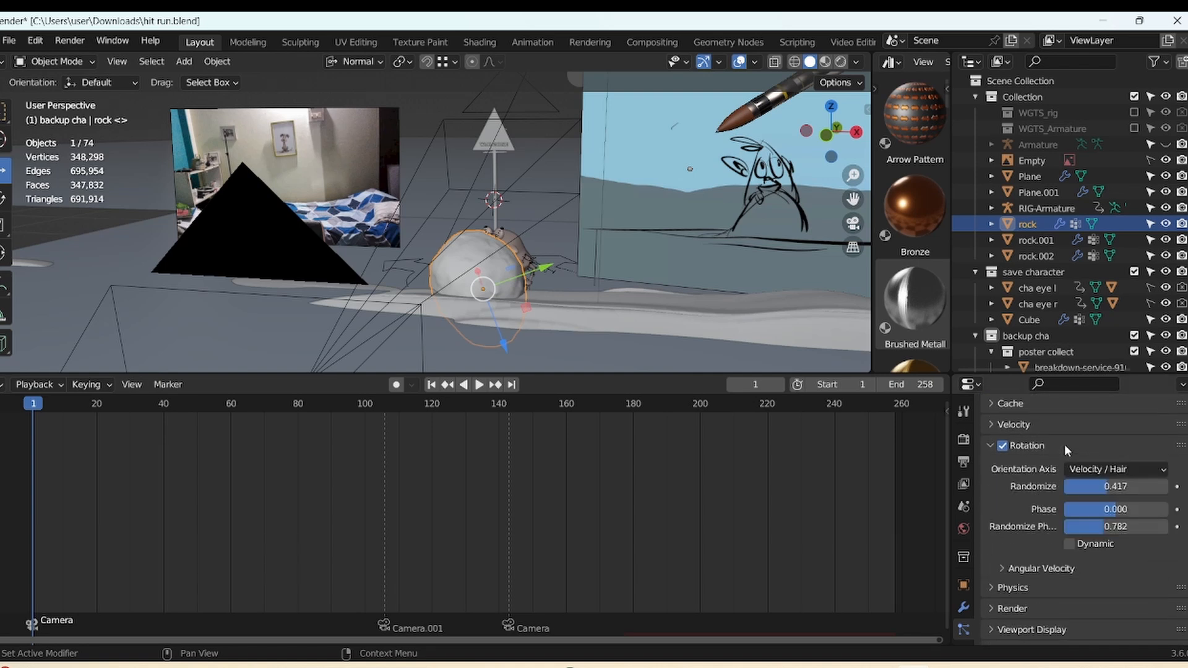
pyautogui.click(1066, 444)
pyautogui.click(1054, 446)
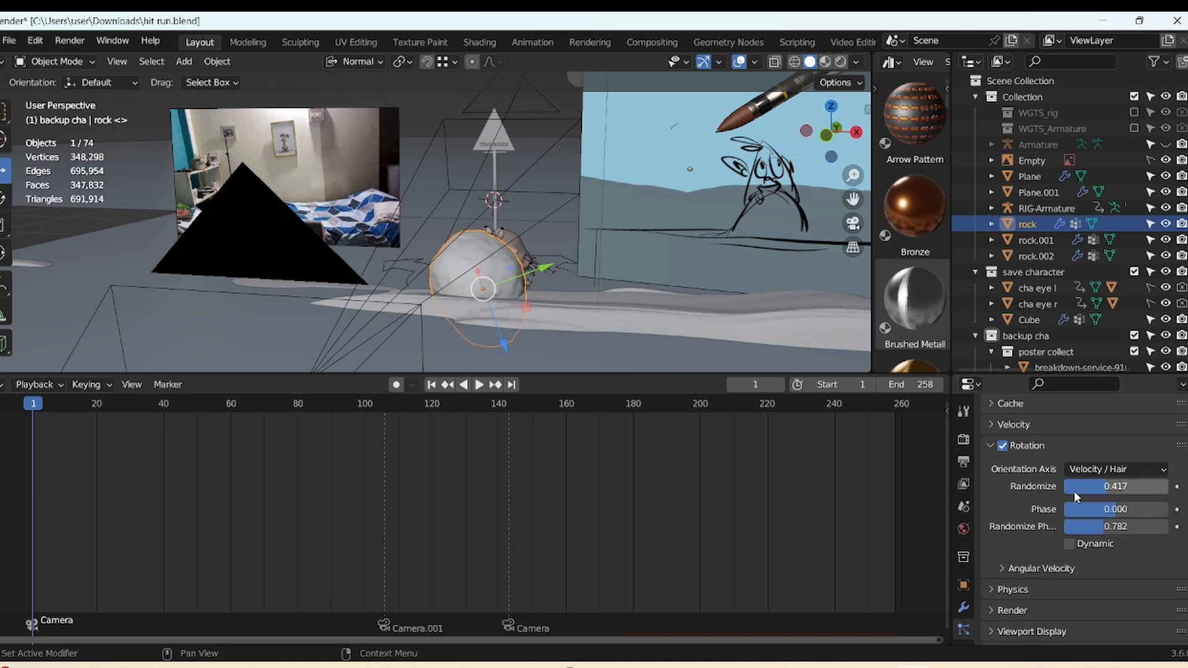
pyautogui.click(1063, 444)
pyautogui.click(1056, 425)
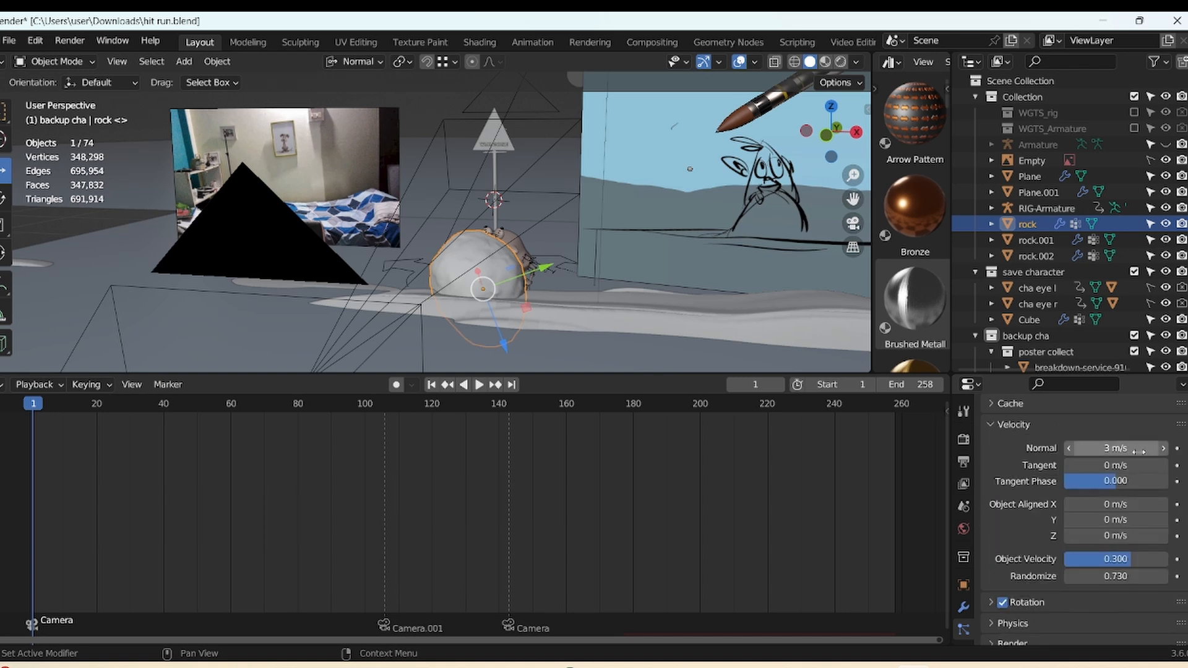
pyautogui.scroll(-5, 1083, 520)
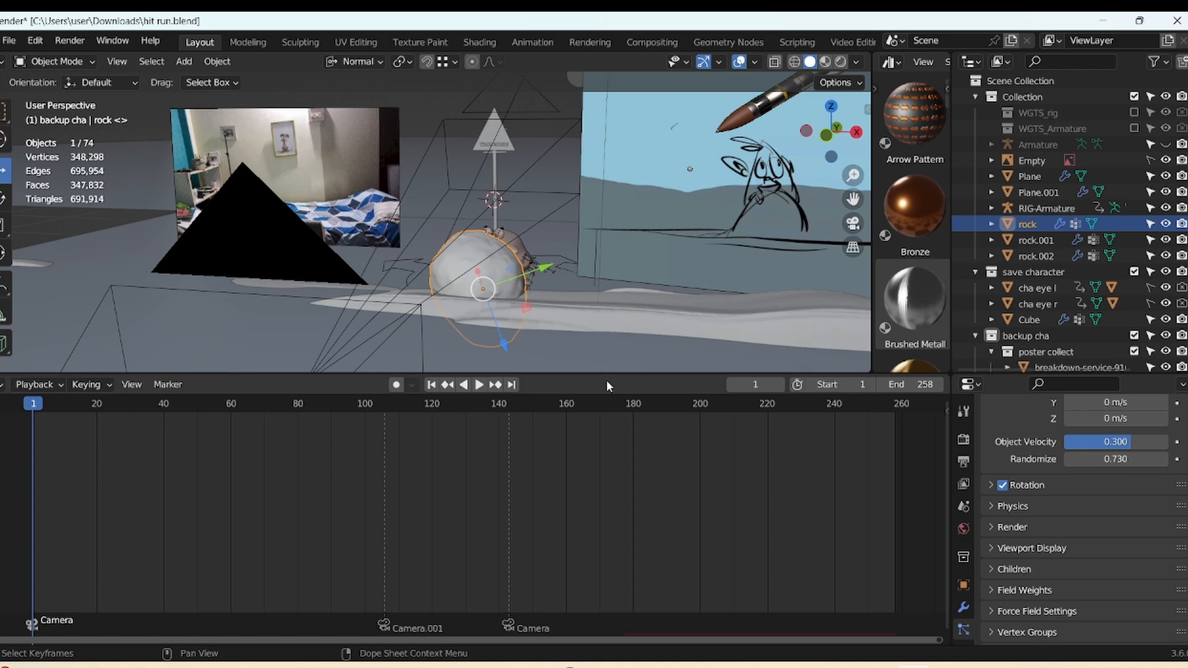
# - Hide the large rock and select the smaller rock.002 behind it
pyautogui.moveTo(604, 375); pyautogui.dragTo(607, 440)
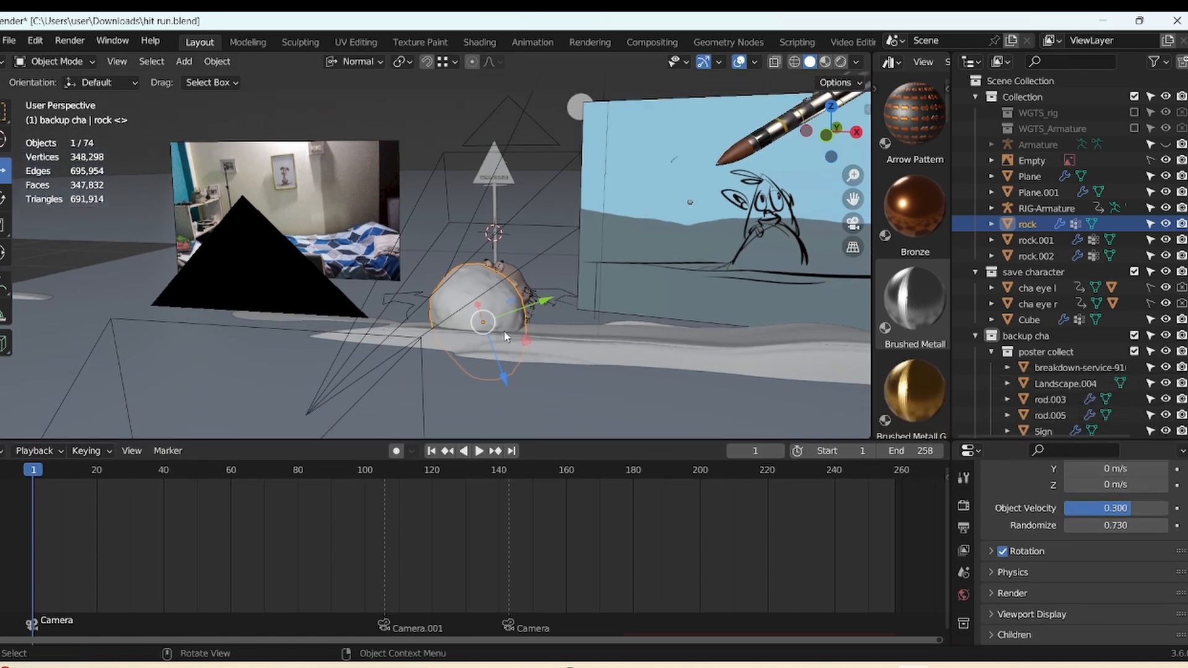
pyautogui.press('h')
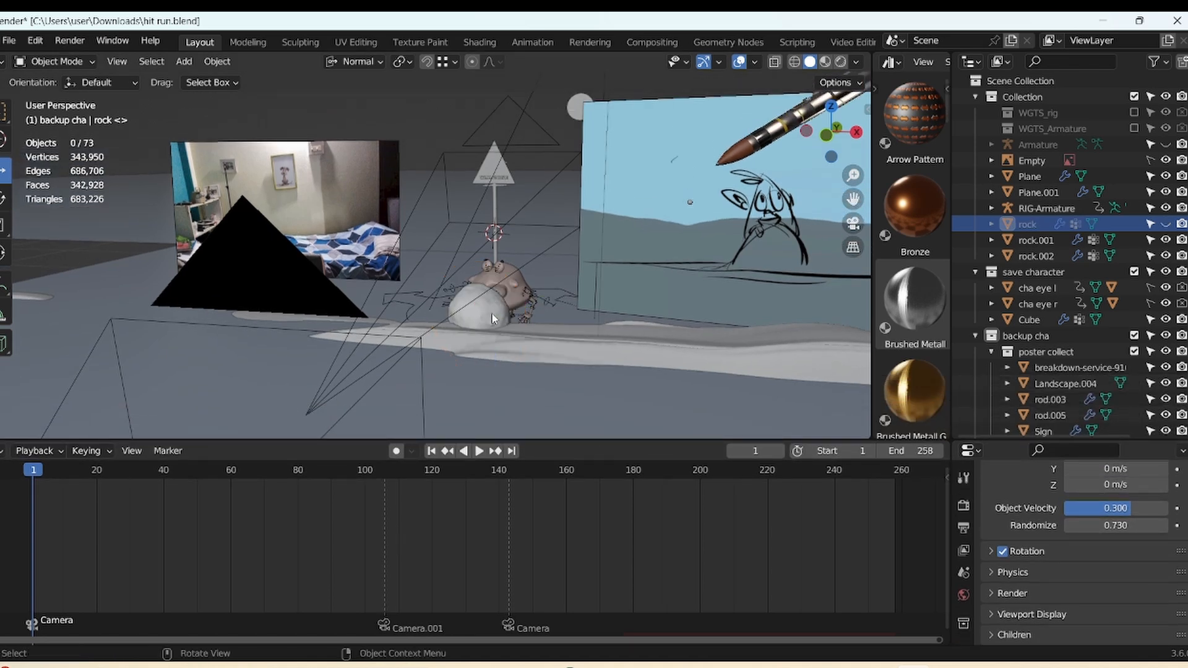
pyautogui.click(493, 314)
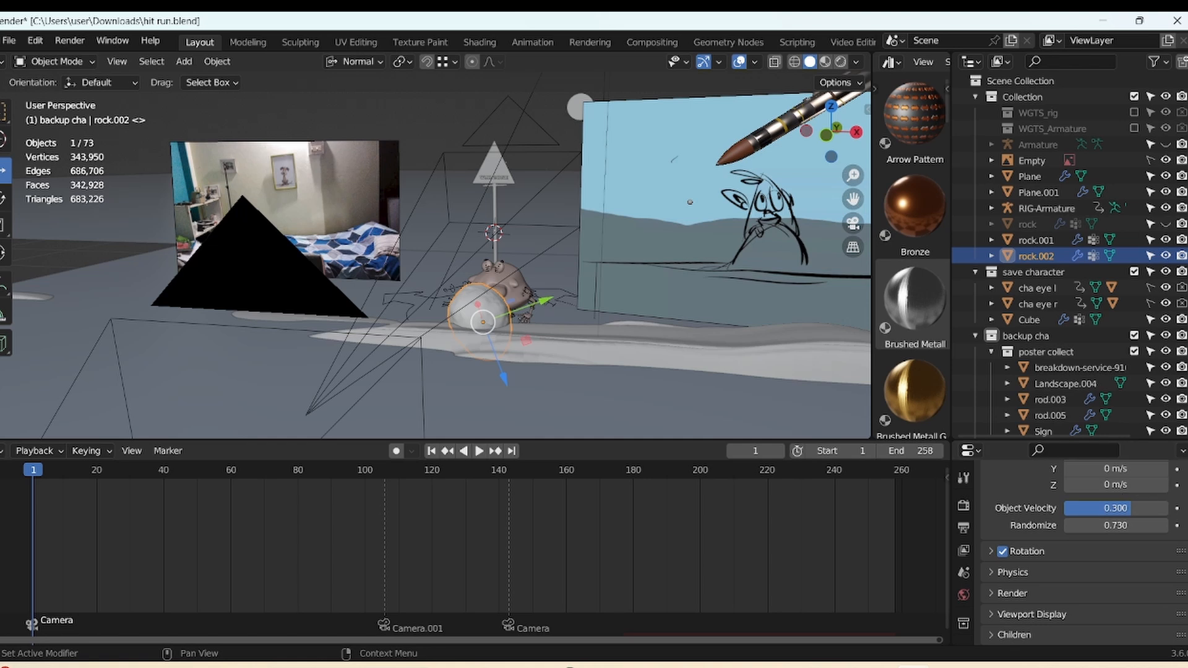
# - Review the Emission and Velocity values of the particle system on rock.002
pyautogui.scroll(10, 1114, 513)
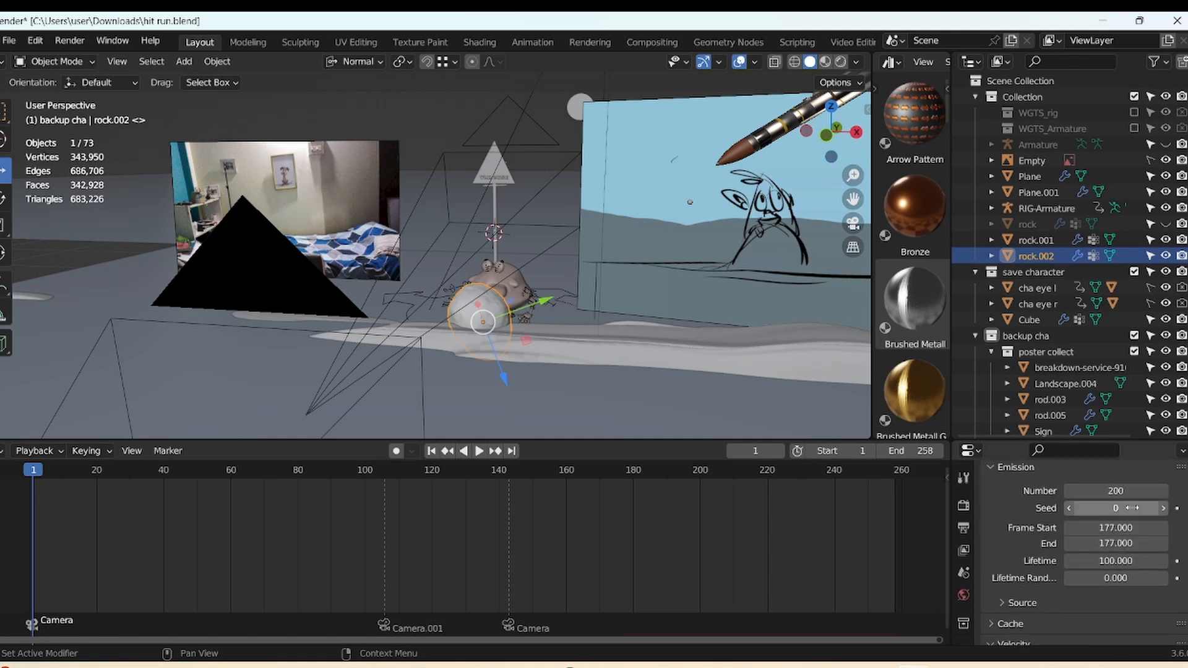
pyautogui.scroll(-6, 1083, 551)
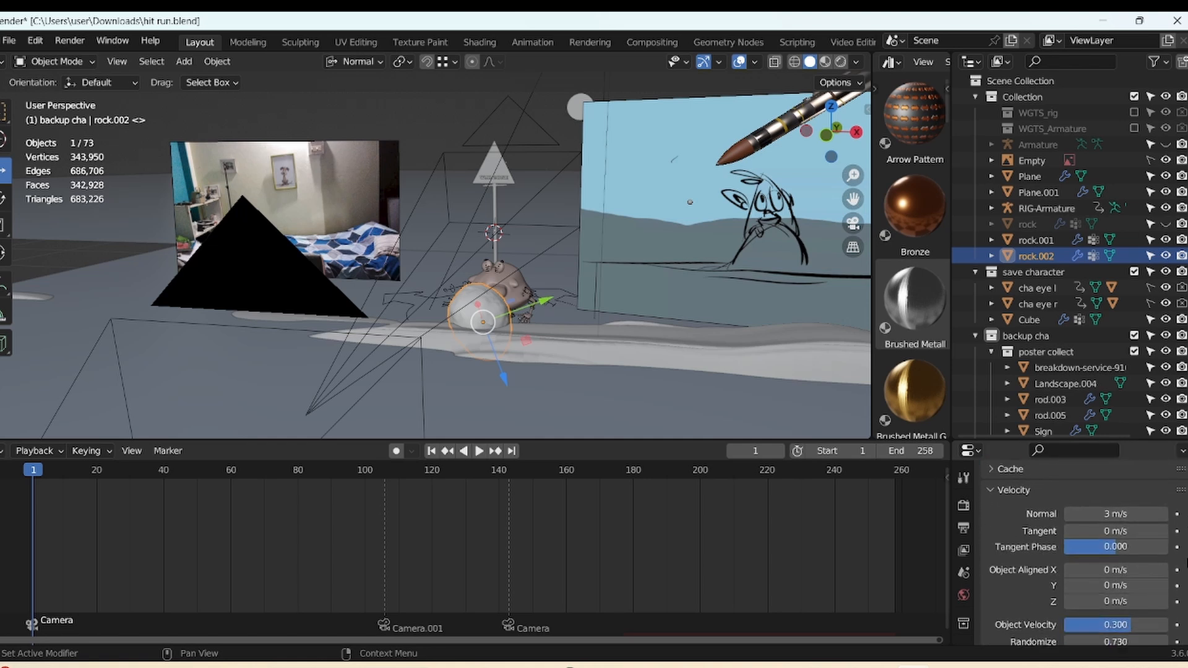
pyautogui.scroll(-3, 1128, 565)
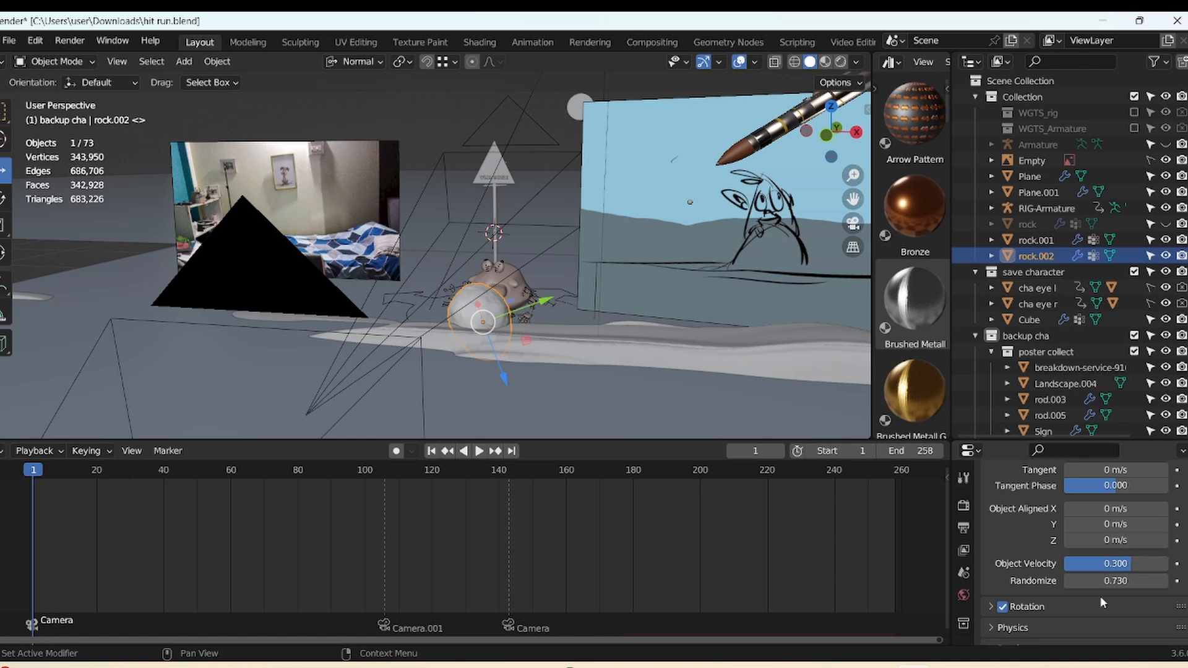
pyautogui.scroll(-3, 1116, 479)
pyautogui.scroll(12, 1116, 479)
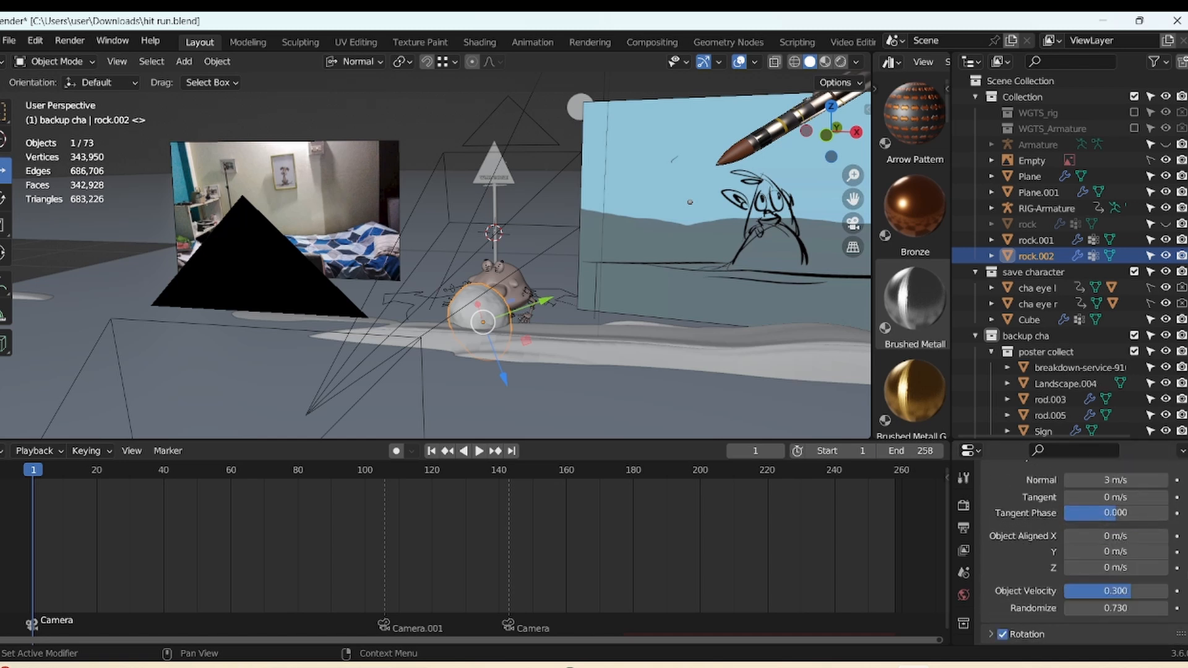
# - Enlarge the 3D viewport, view the scene through the camera and turn off the viewport overlays
pyautogui.moveTo(598, 441); pyautogui.dragTo(604, 526)
pyautogui.click(854, 223)
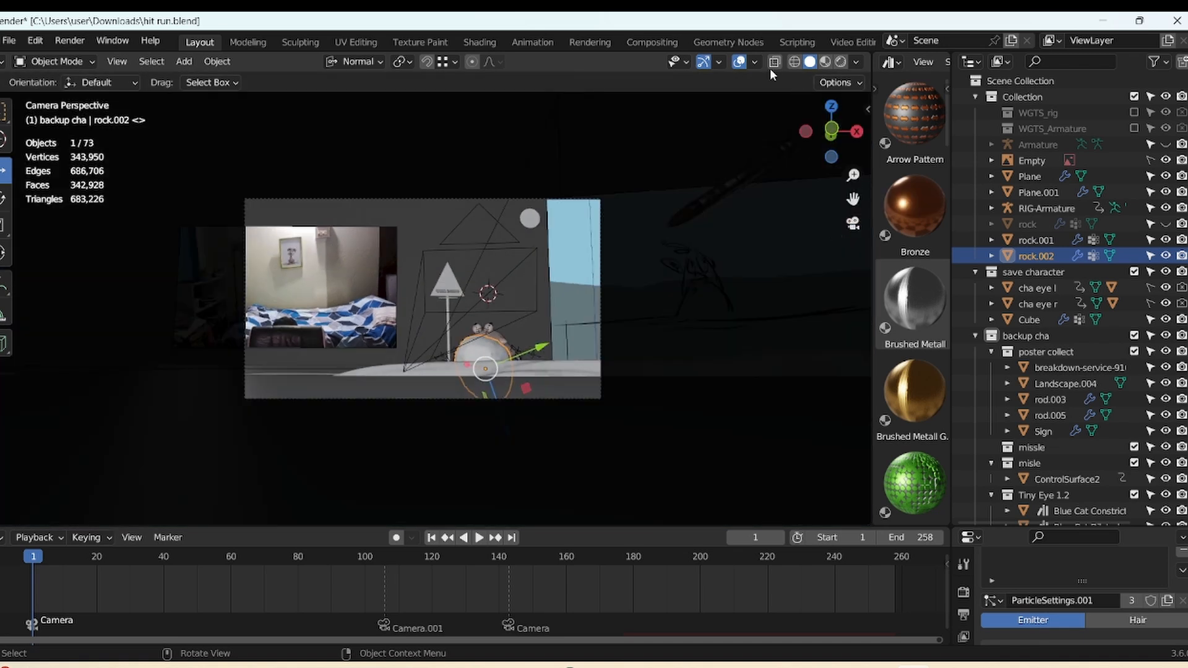
pyautogui.click(744, 64)
# - Set the viewport shading to MatCap lighting with Random colours and play the animation
pyautogui.click(856, 62)
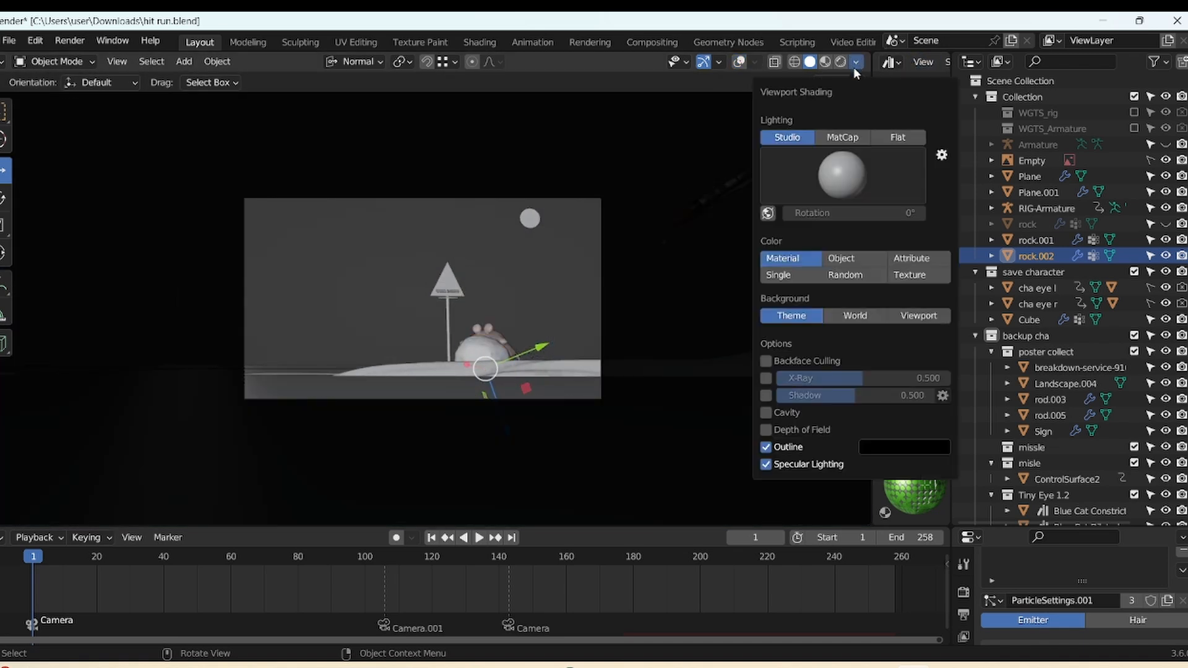
pyautogui.click(848, 139)
pyautogui.click(849, 190)
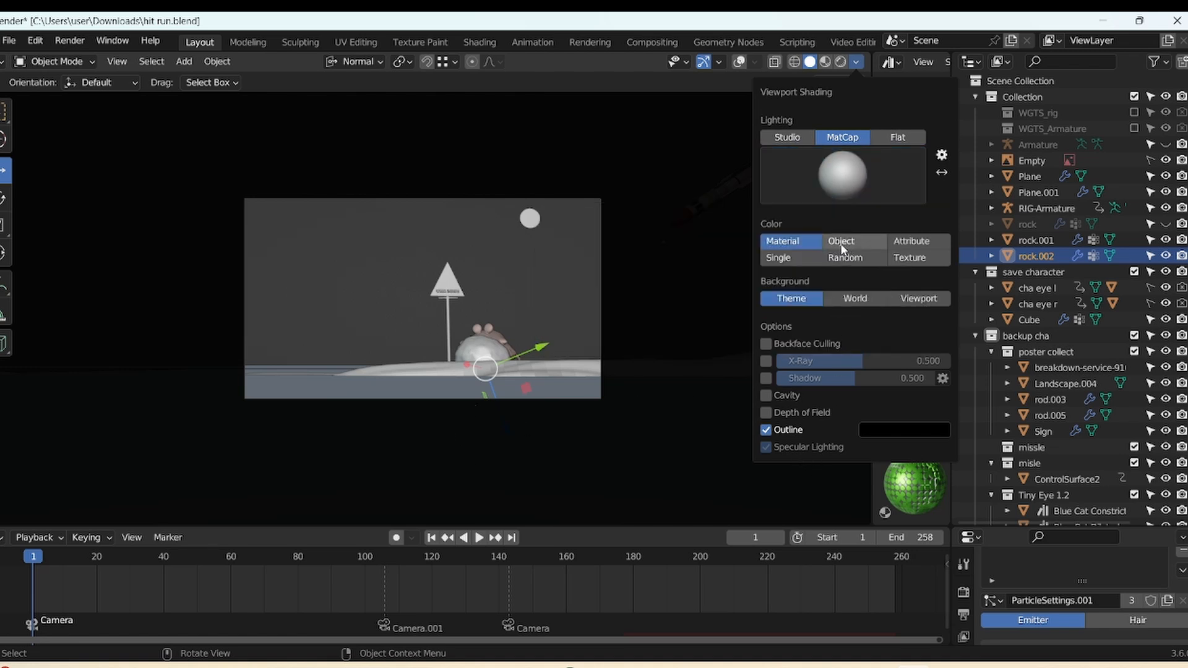
pyautogui.click(845, 257)
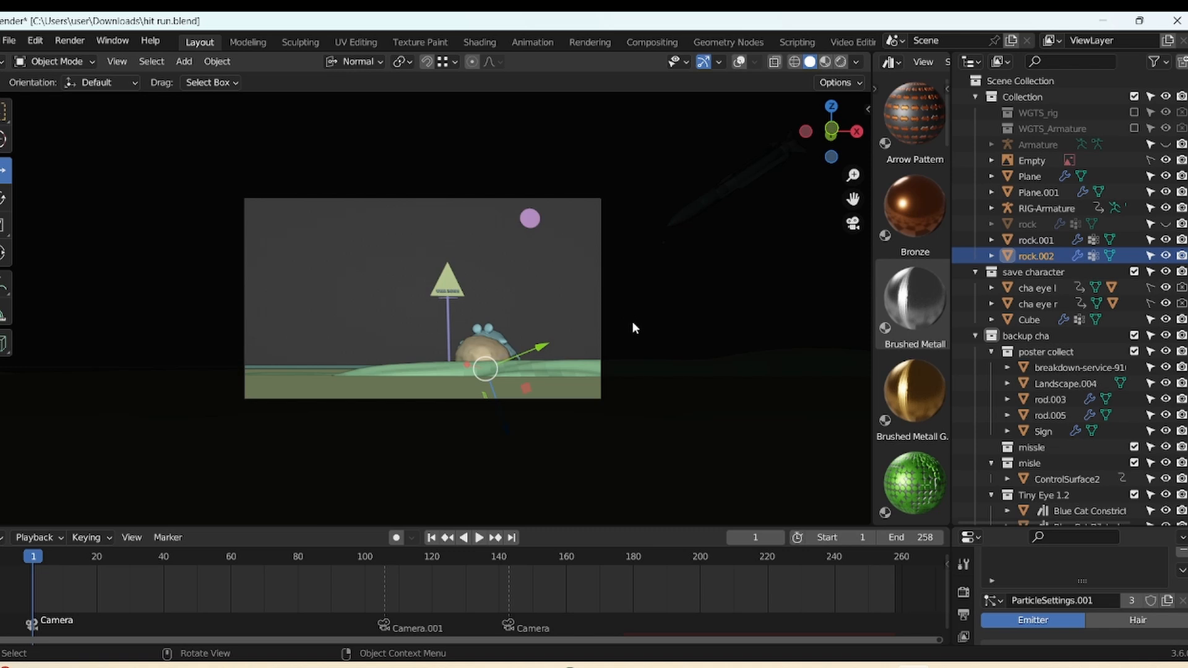
pyautogui.press('space')
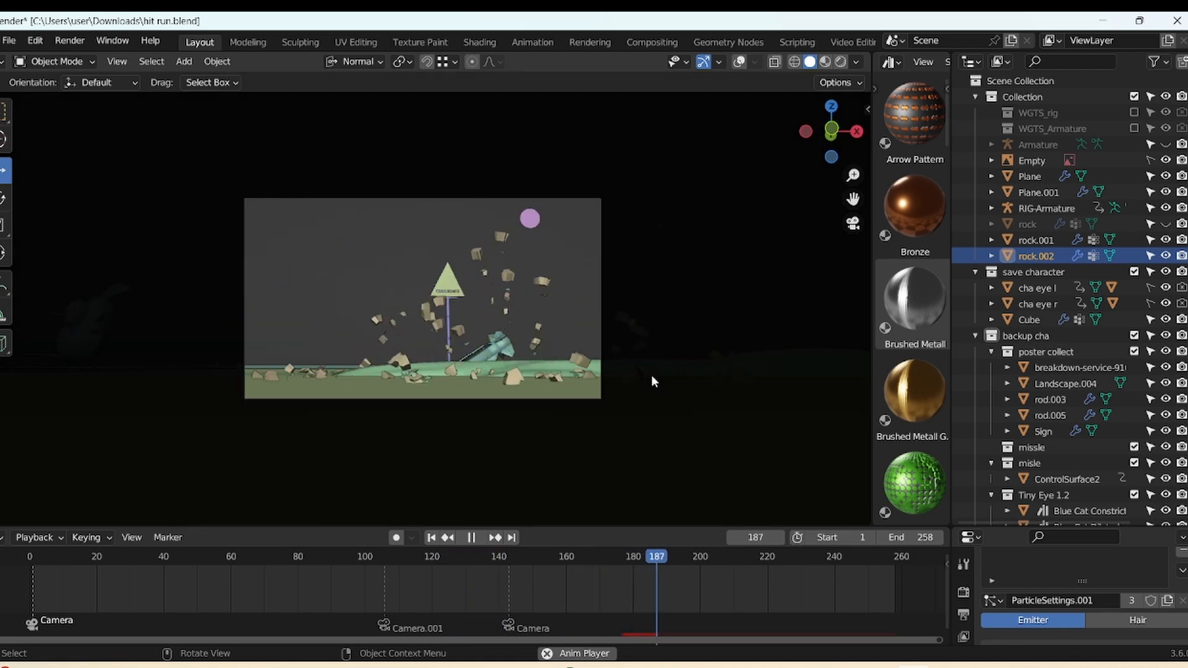
# - Stop the playback, return the animation to frame 1 and view the scene through the camera
pyautogui.press('space')
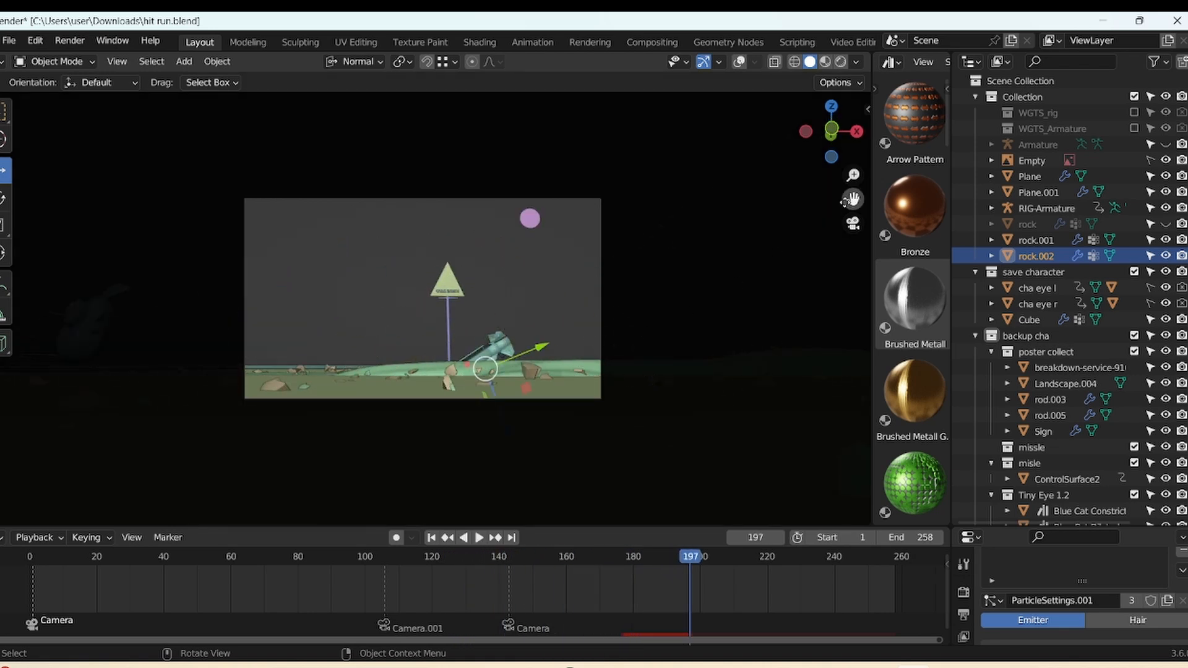
pyautogui.moveTo(853, 175); pyautogui.dragTo(868, 137)
pyautogui.click(464, 410)
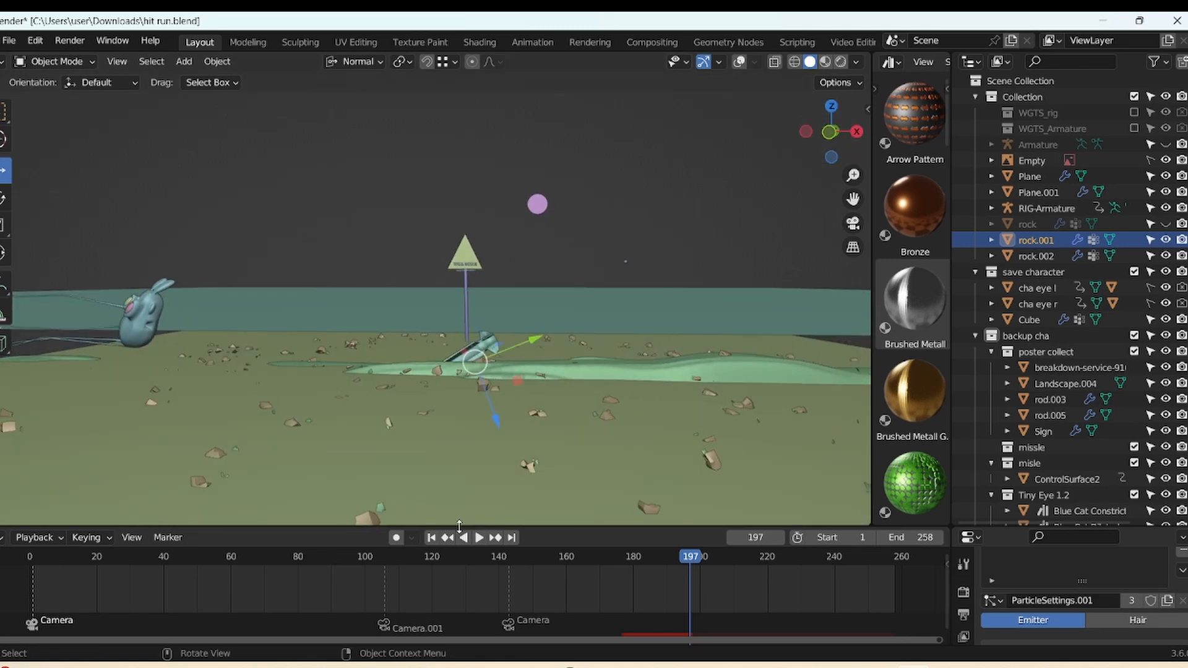
pyautogui.click(432, 537)
pyautogui.click(523, 283)
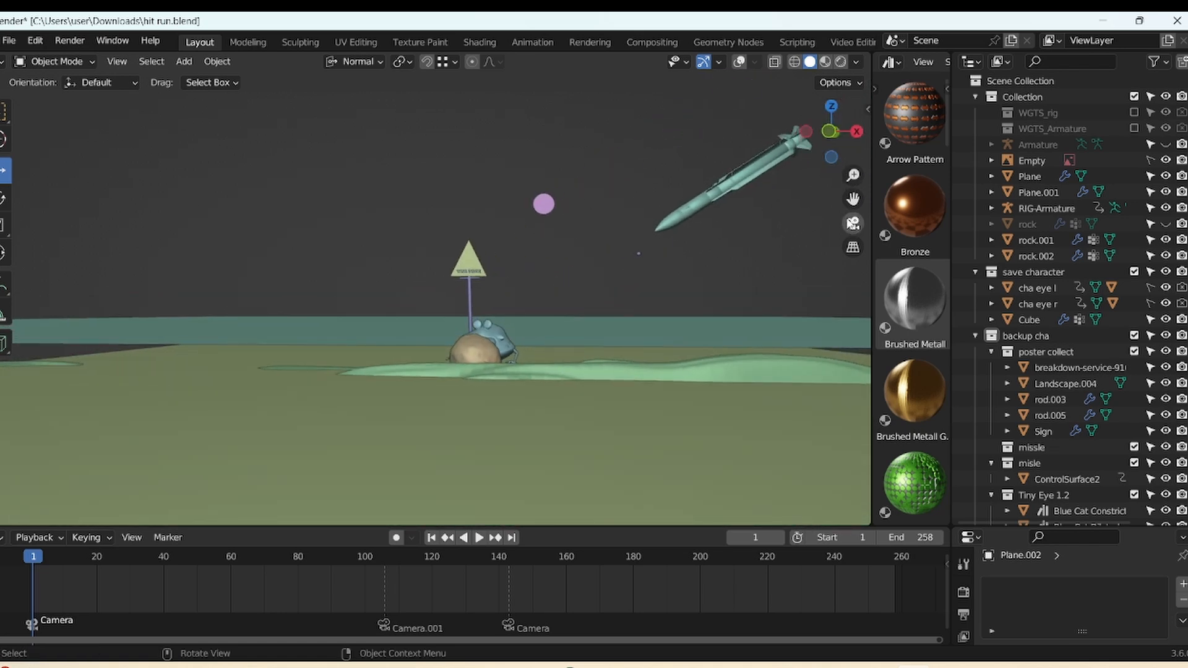
pyautogui.click(853, 223)
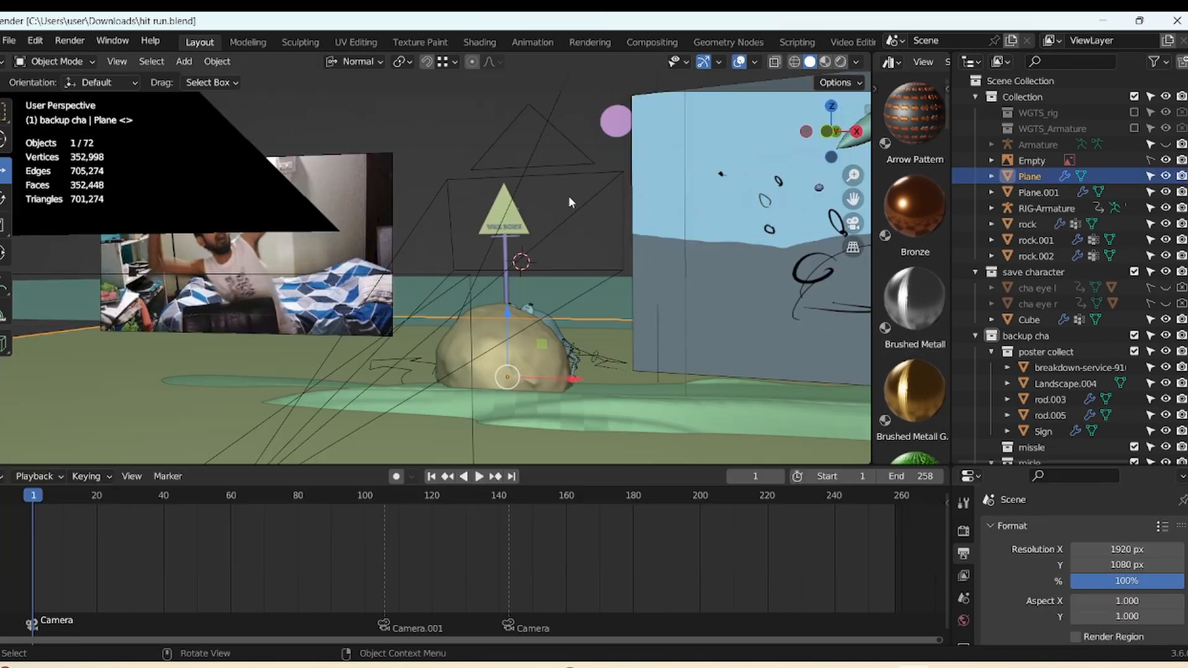
# - Clear the object selection and widen the 3D viewport
pyautogui.click(570, 197)
pyautogui.moveTo(841, 124); pyautogui.dragTo(839, 145)
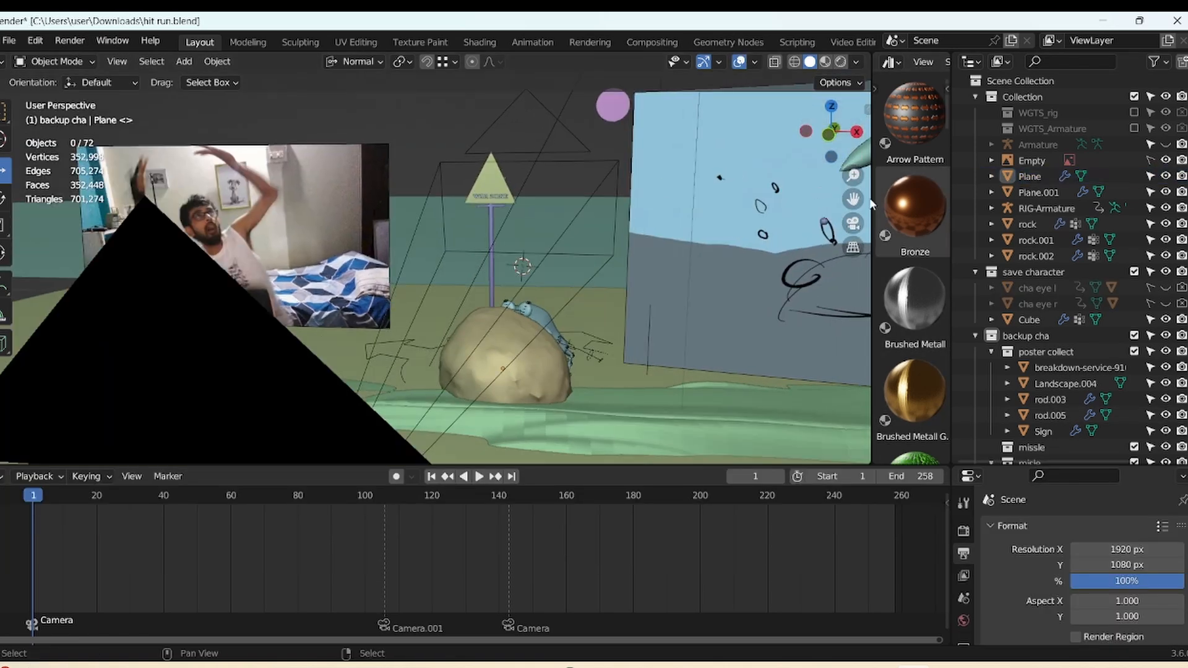
pyautogui.moveTo(872, 198); pyautogui.dragTo(900, 197)
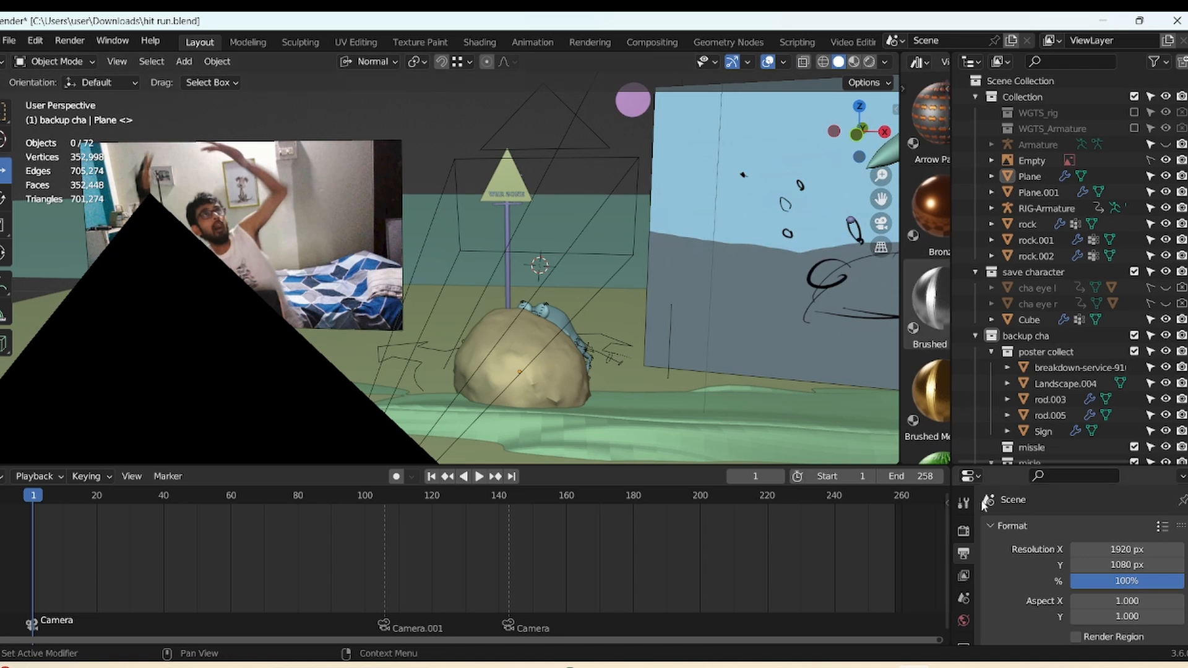
# - Set the scene's render engine to Eevee
pyautogui.moveTo(999, 469); pyautogui.dragTo(999, 270)
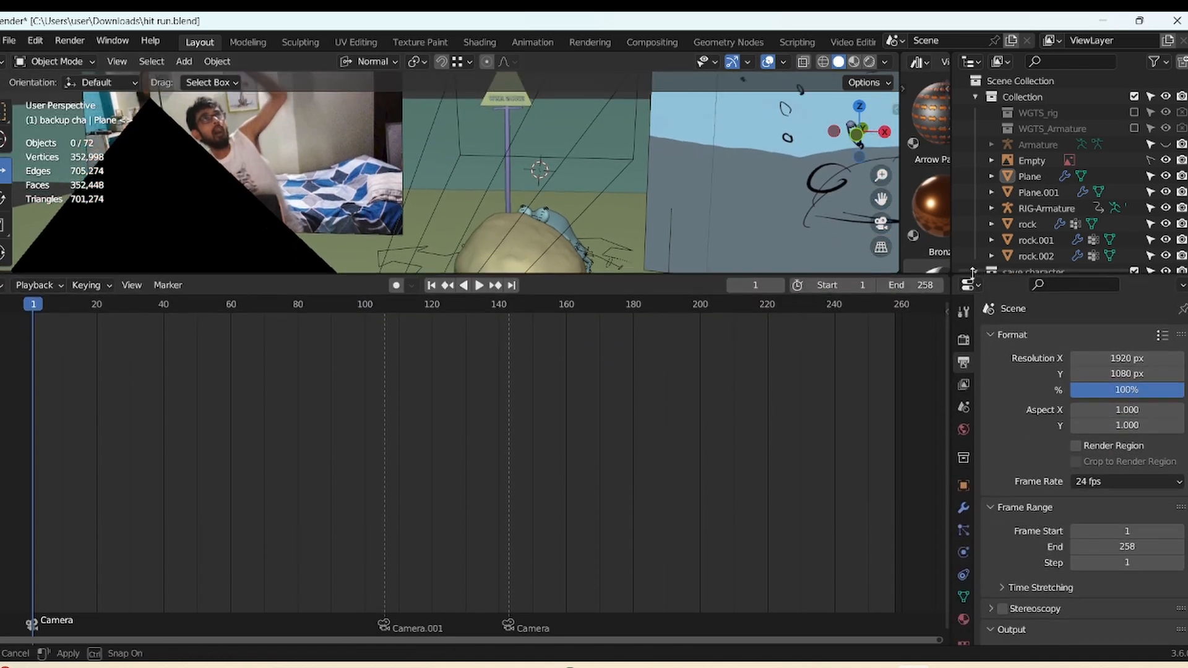
pyautogui.click(963, 335)
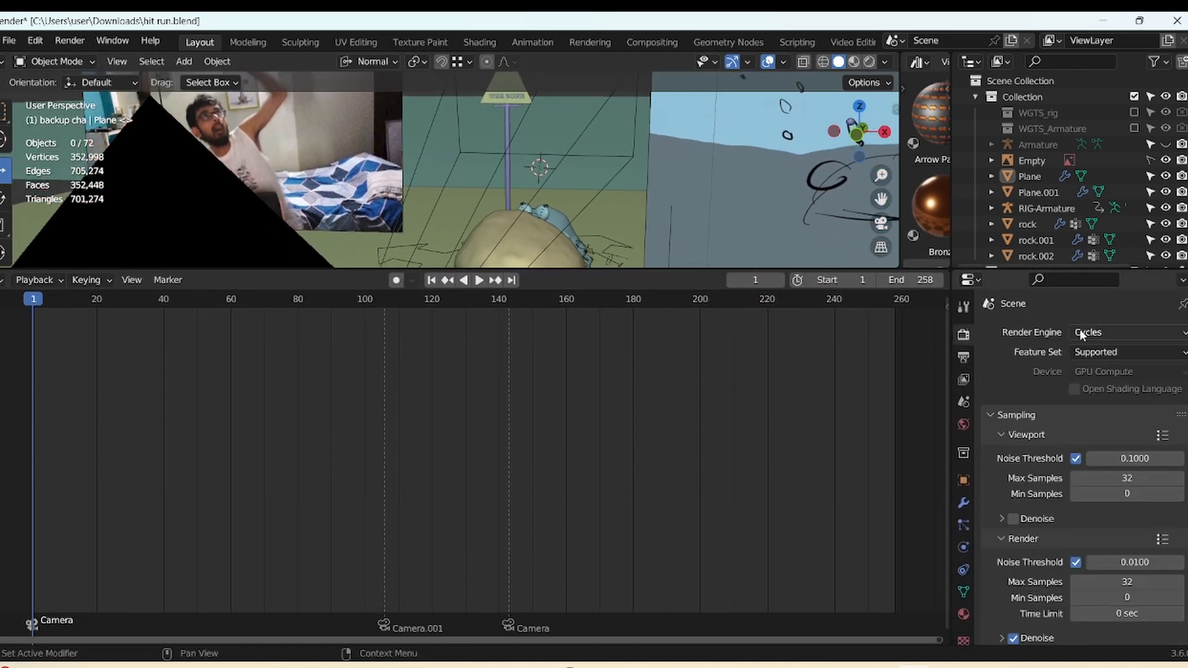
pyautogui.click(1113, 331)
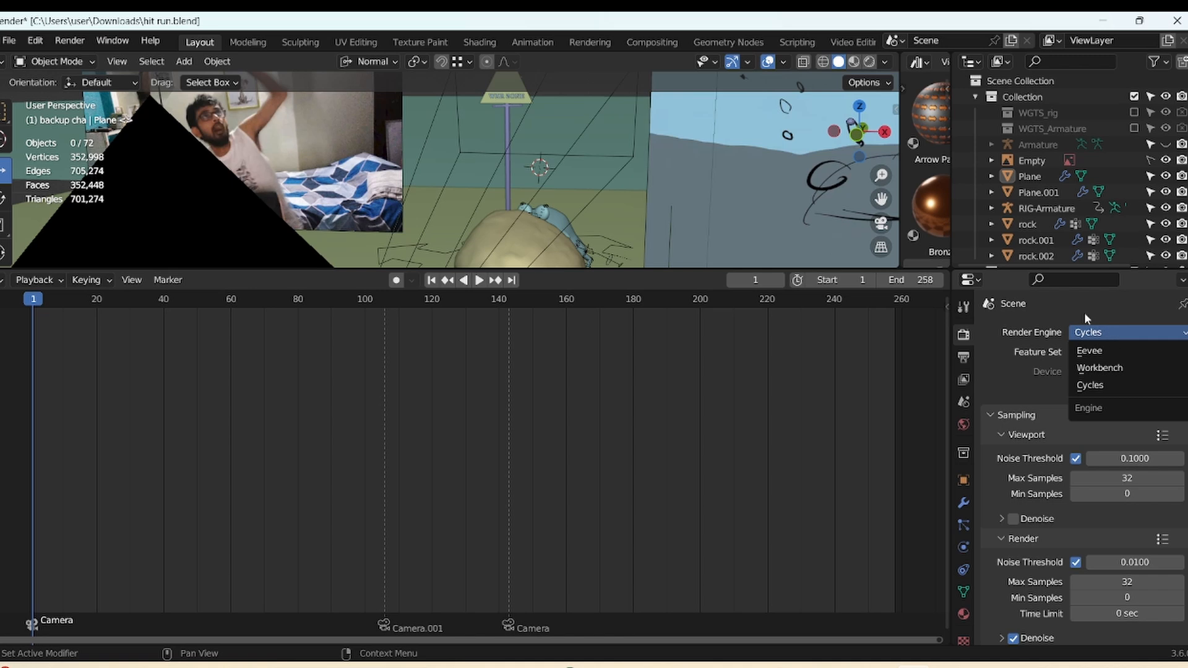
pyautogui.click(1101, 332)
pyautogui.click(1105, 331)
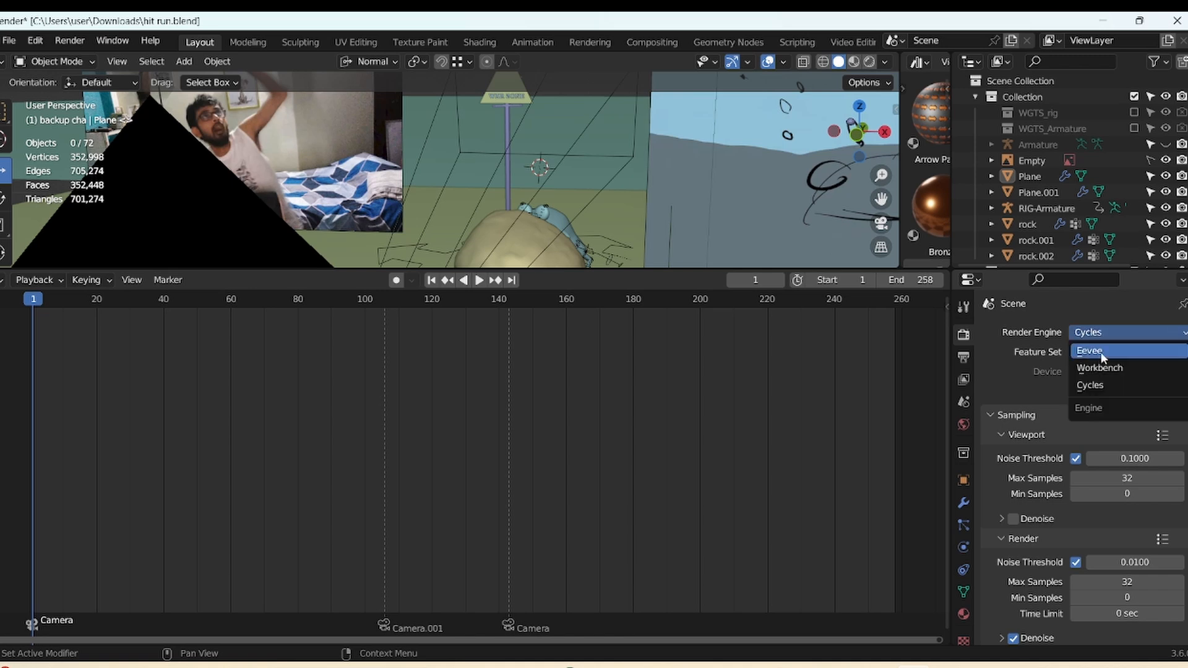
pyautogui.click(1097, 350)
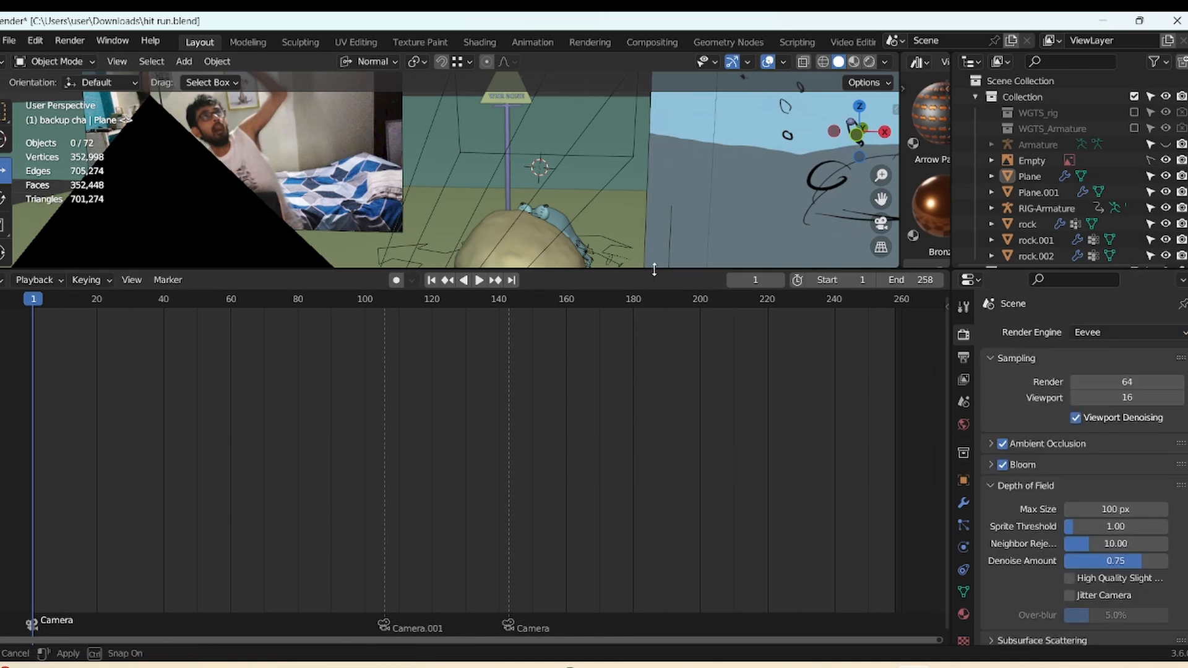
pyautogui.moveTo(653, 270); pyautogui.dragTo(656, 480)
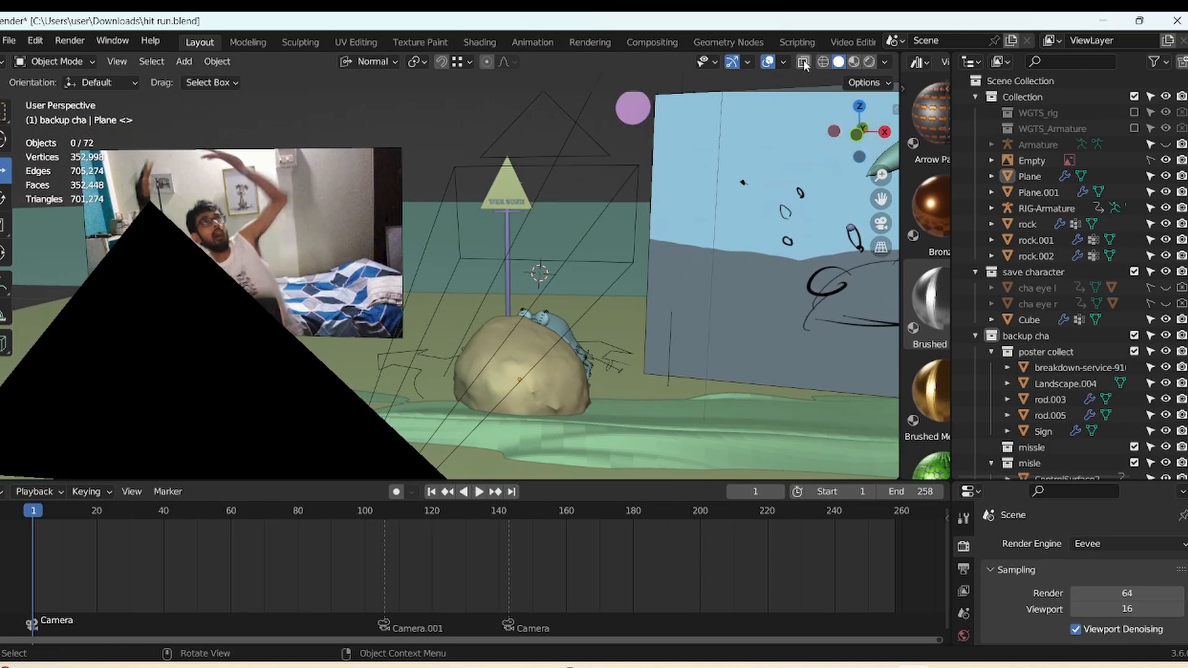
# - Select Landscape.004 and inspect the whole scene from several angles in Rendered viewport shading
pyautogui.click(1066, 384)
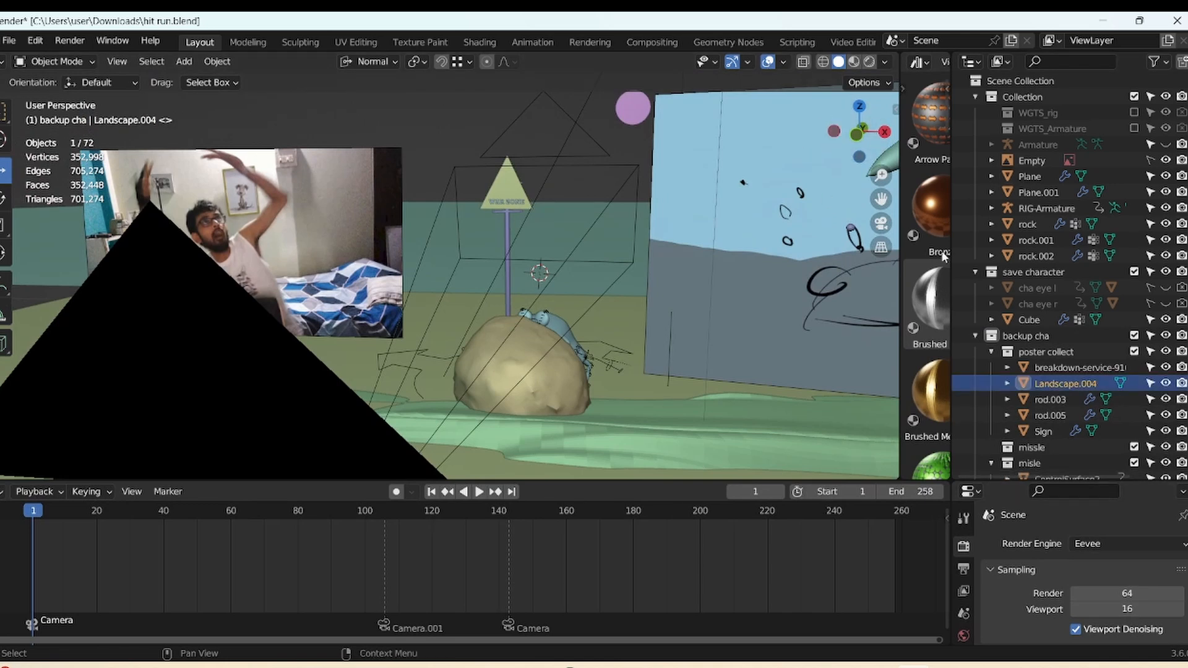
pyautogui.click(869, 62)
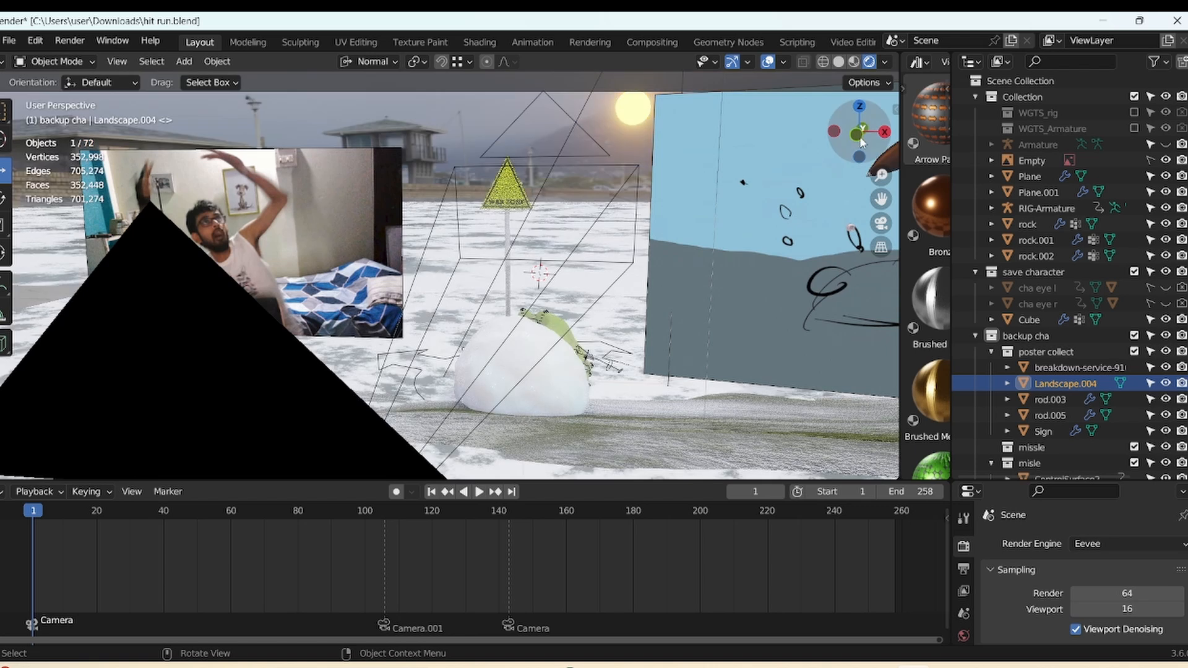
pyautogui.moveTo(865, 156); pyautogui.dragTo(751, 162)
pyautogui.moveTo(878, 180); pyautogui.dragTo(850, 284)
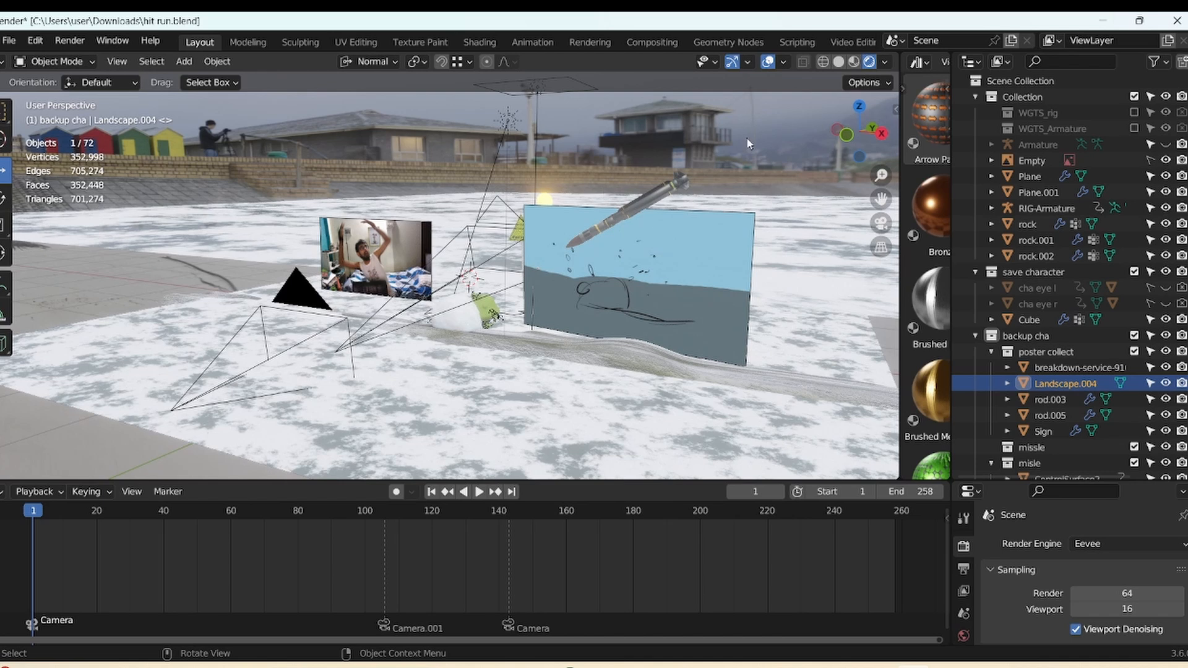
pyautogui.moveTo(865, 136); pyautogui.dragTo(901, 121)
pyautogui.moveTo(885, 177); pyautogui.dragTo(770, 124)
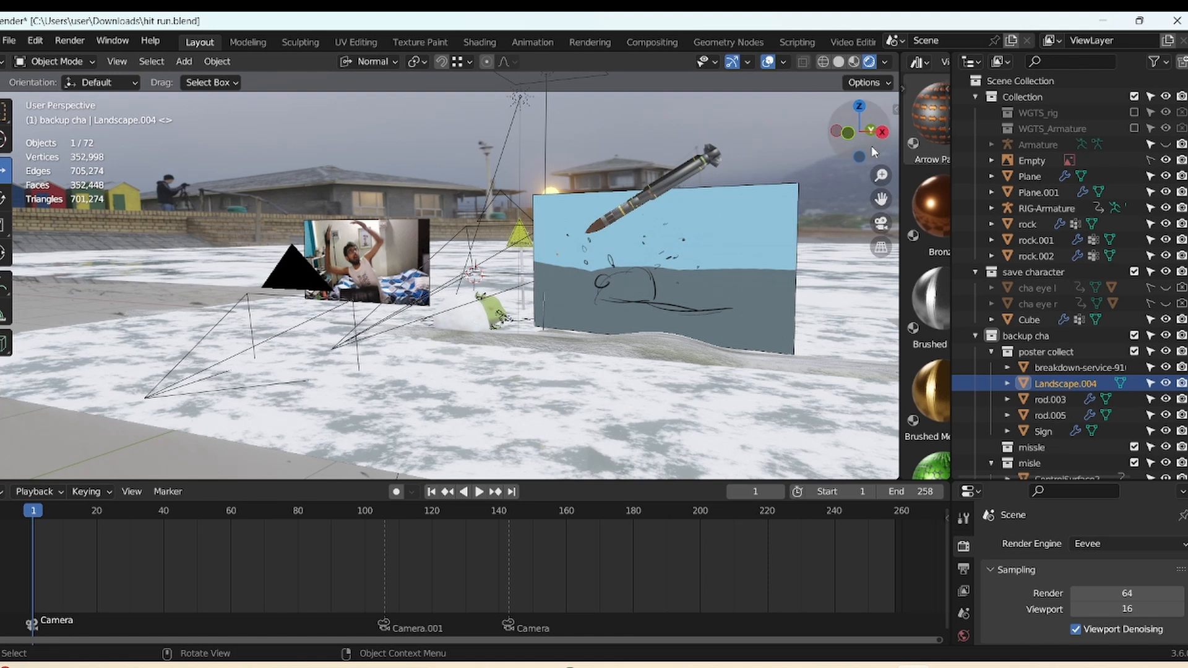
pyautogui.moveTo(883, 147)
pyautogui.mouseDown()
pyautogui.moveTo(881, 188)
pyautogui.moveTo(881, 173)
pyautogui.mouseUp()
# - View the scene through the camera with overlays turned off and Solid viewport shading
pyautogui.click(881, 224)
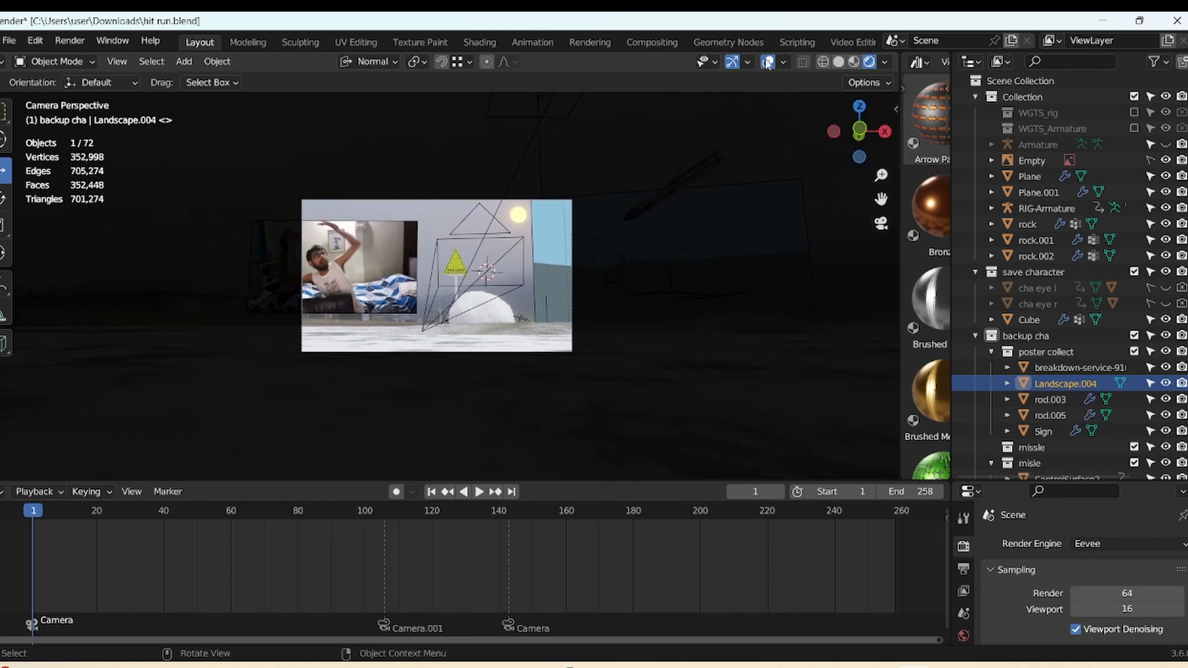
pyautogui.click(768, 63)
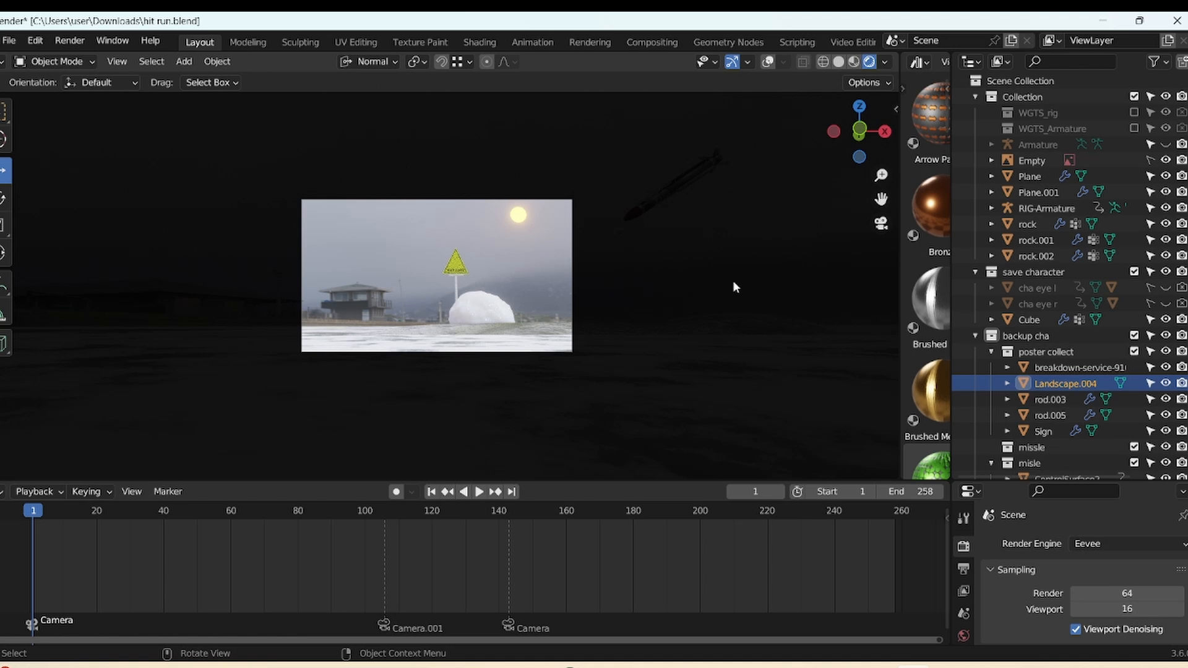
pyautogui.click(837, 62)
pyautogui.moveTo(881, 176); pyautogui.dragTo(881, 157)
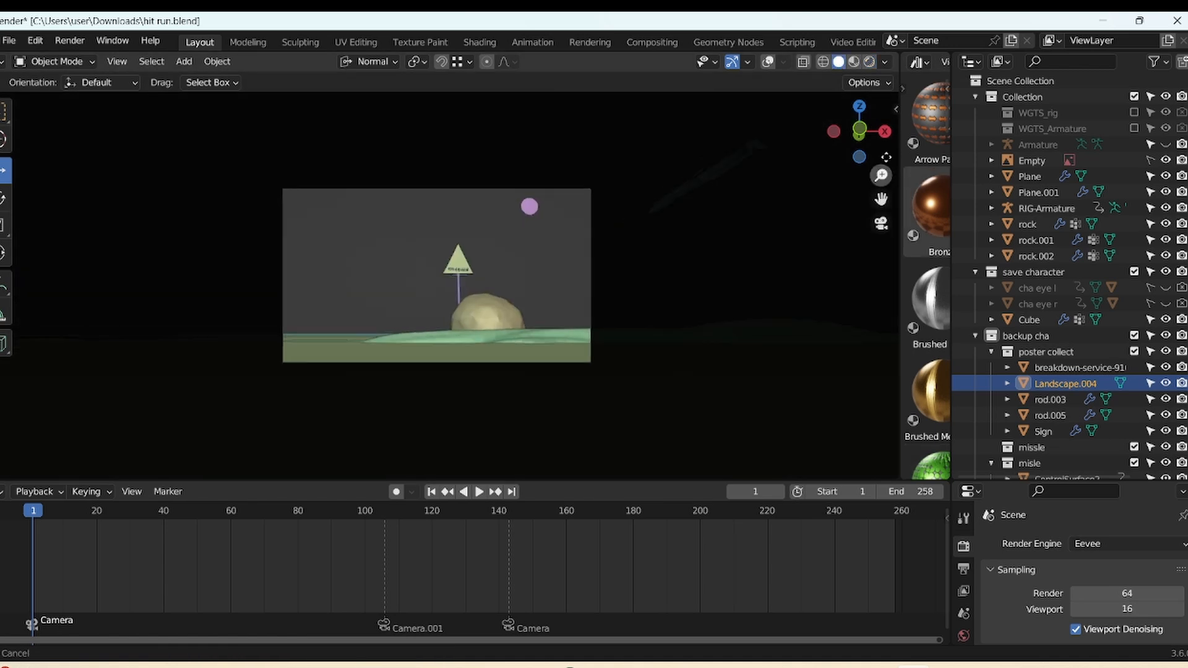
# - Play the animation through the camera, stop it and rewind to the first frame
pyautogui.click(479, 492)
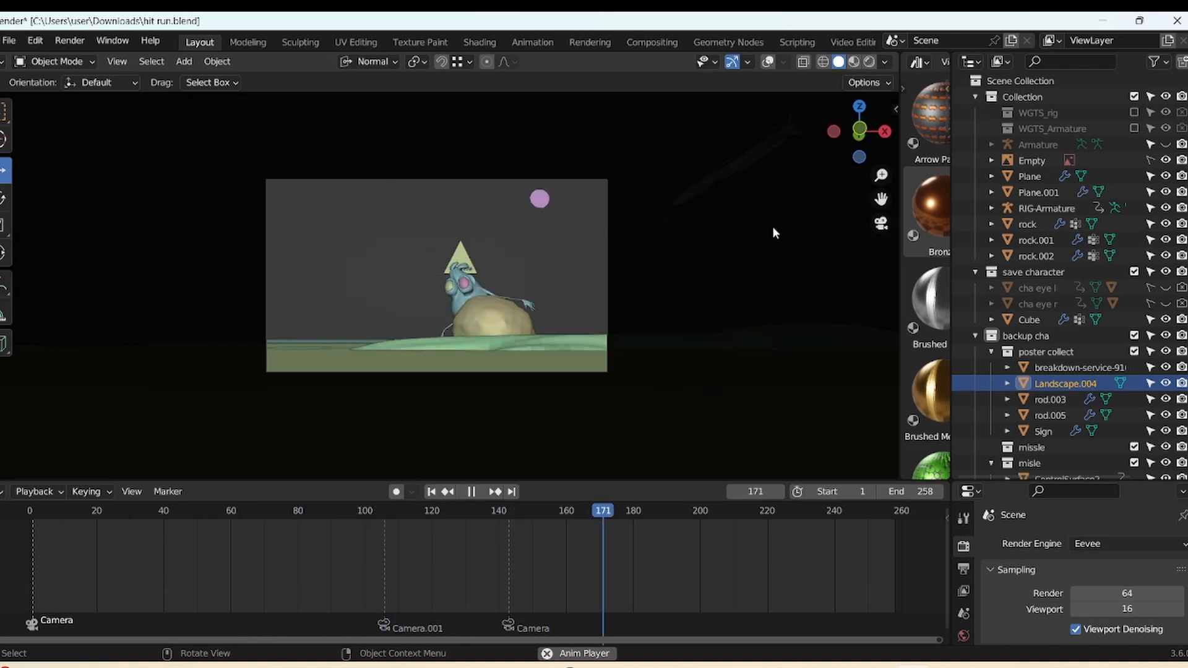
pyautogui.click(471, 491)
pyautogui.click(432, 491)
# - Scrub through the animation to frame 227 to review the impact and rock debris, and return to frame 1
pyautogui.press('space')
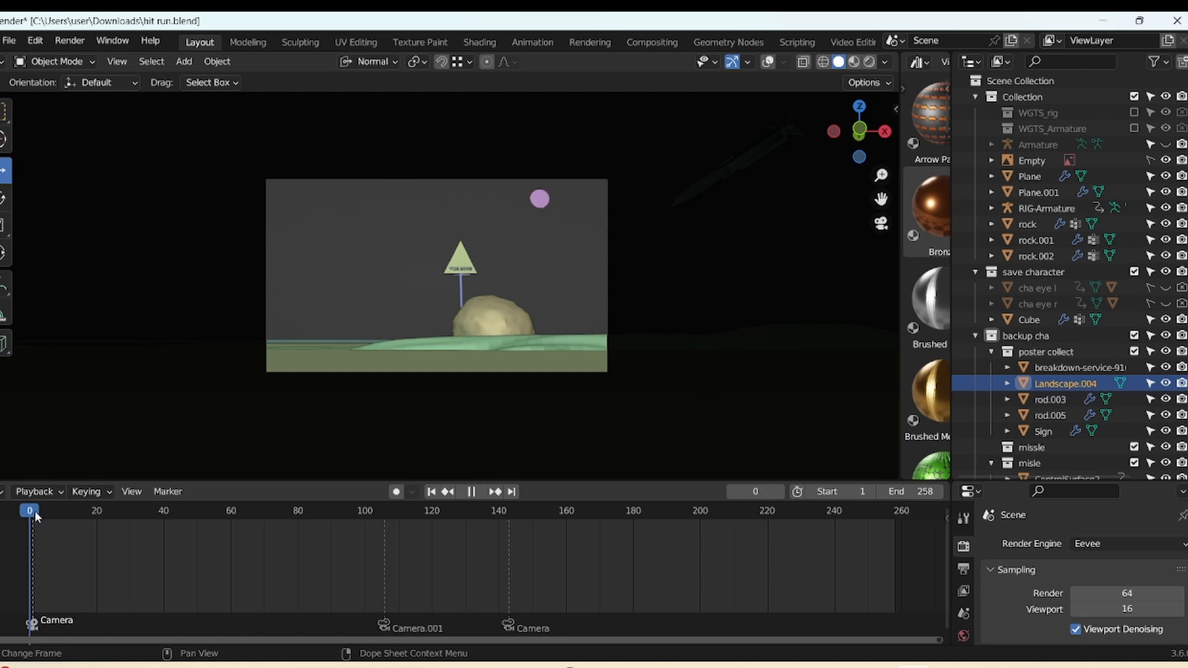
pyautogui.moveTo(95, 521); pyautogui.dragTo(452, 560)
pyautogui.press('space')
pyautogui.moveTo(452, 506); pyautogui.dragTo(682, 587)
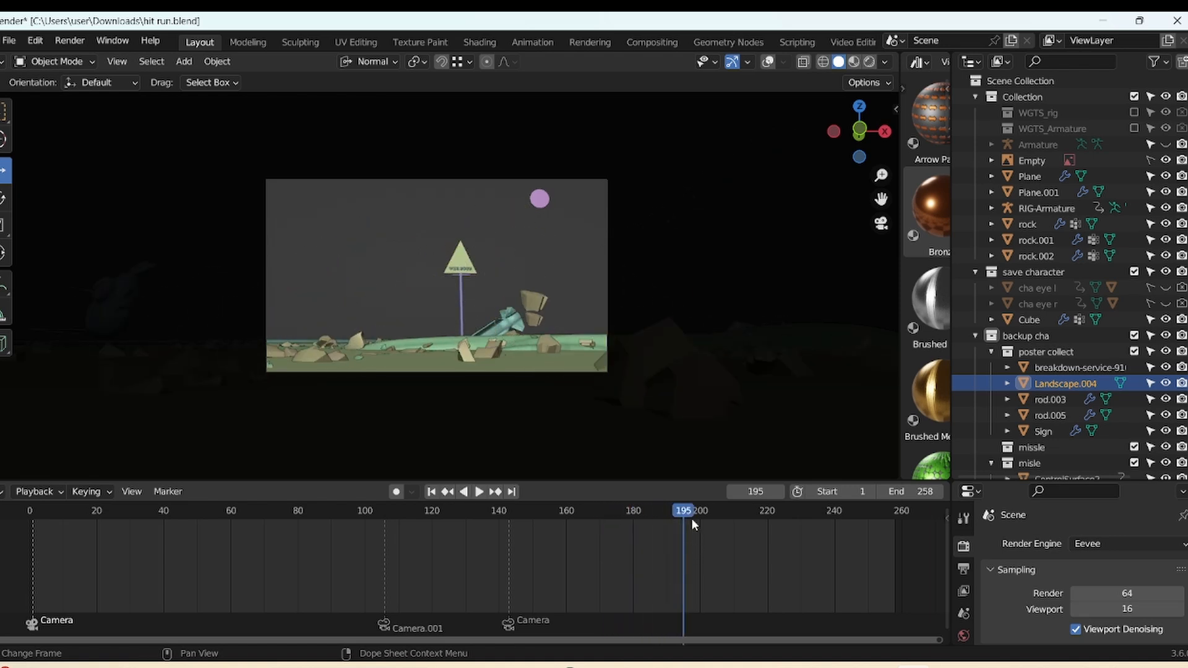
pyautogui.moveTo(693, 523); pyautogui.dragTo(791, 533)
pyautogui.press('space')
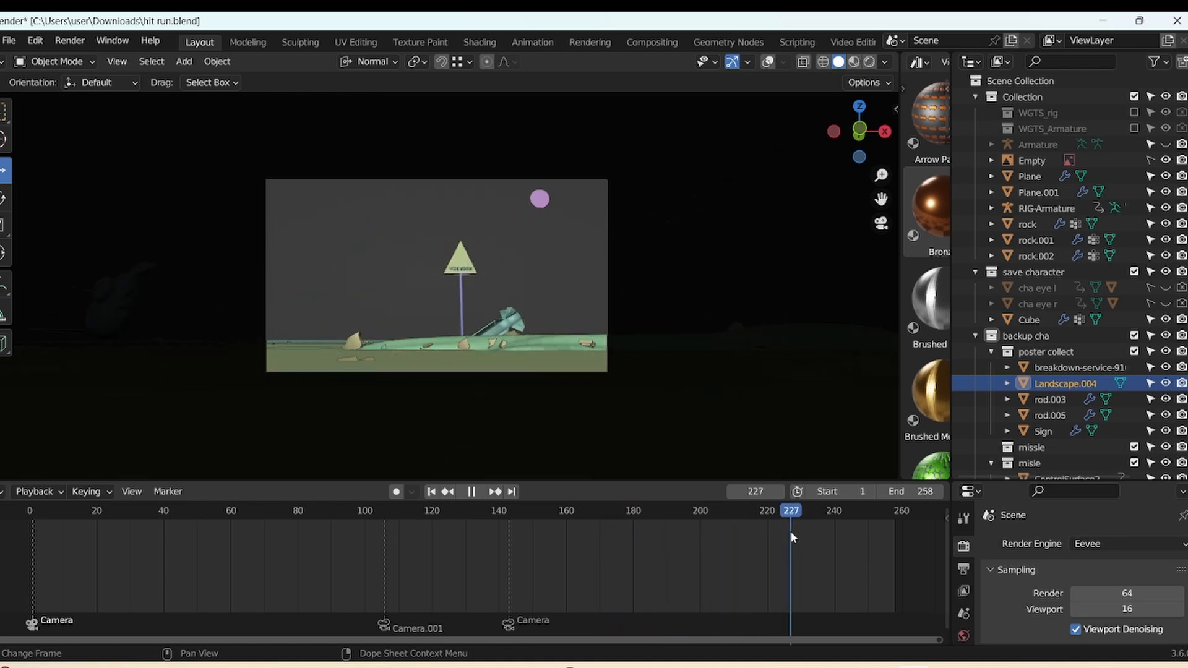
pyautogui.press('space')
pyautogui.click(431, 492)
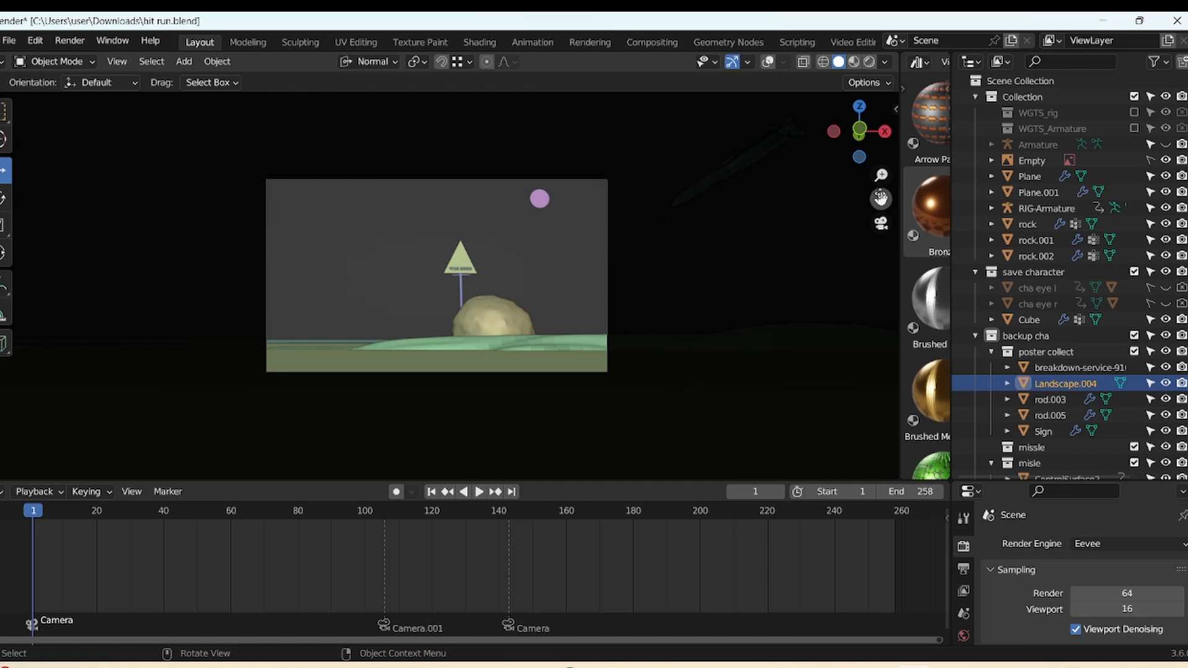
pyautogui.moveTo(881, 175); pyautogui.dragTo(876, 182)
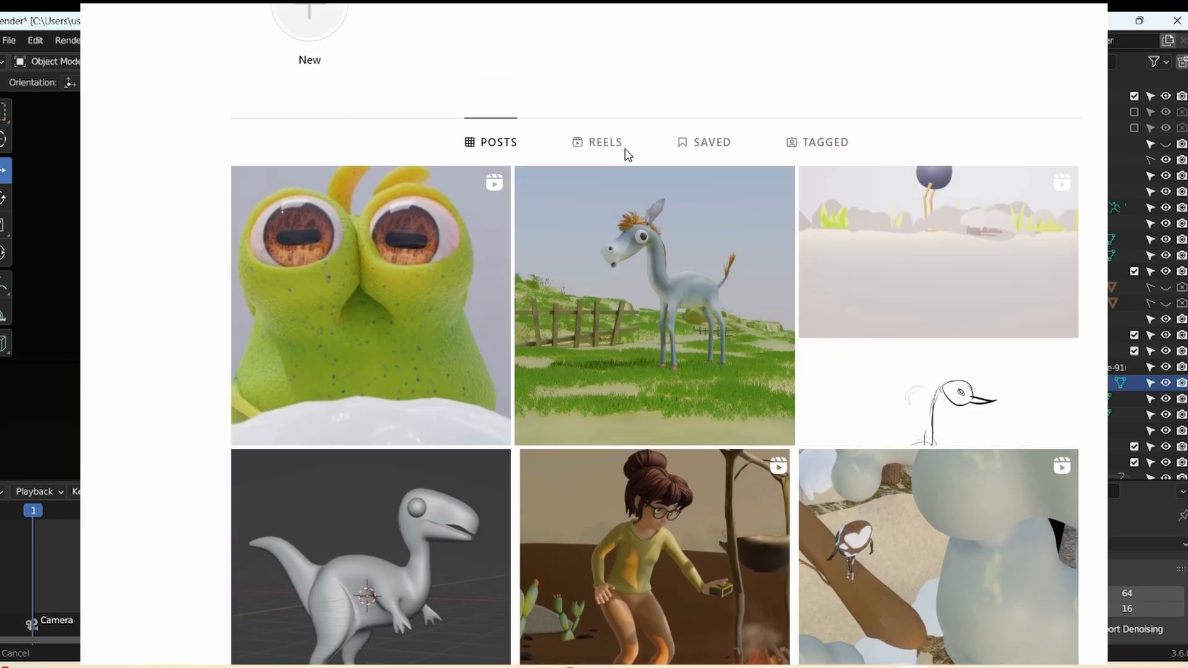
# - Switch to the social media profile in the browser, look over its reels and posts, and return to Blender
pyautogui.click(612, 144)
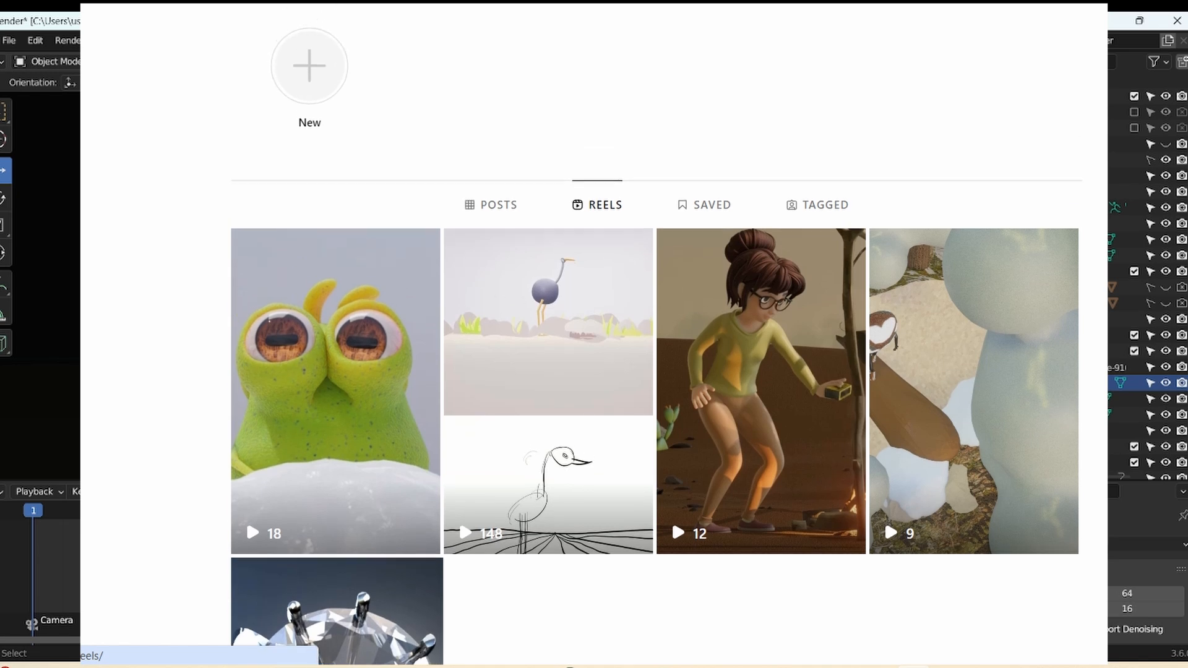
pyautogui.click(486, 234)
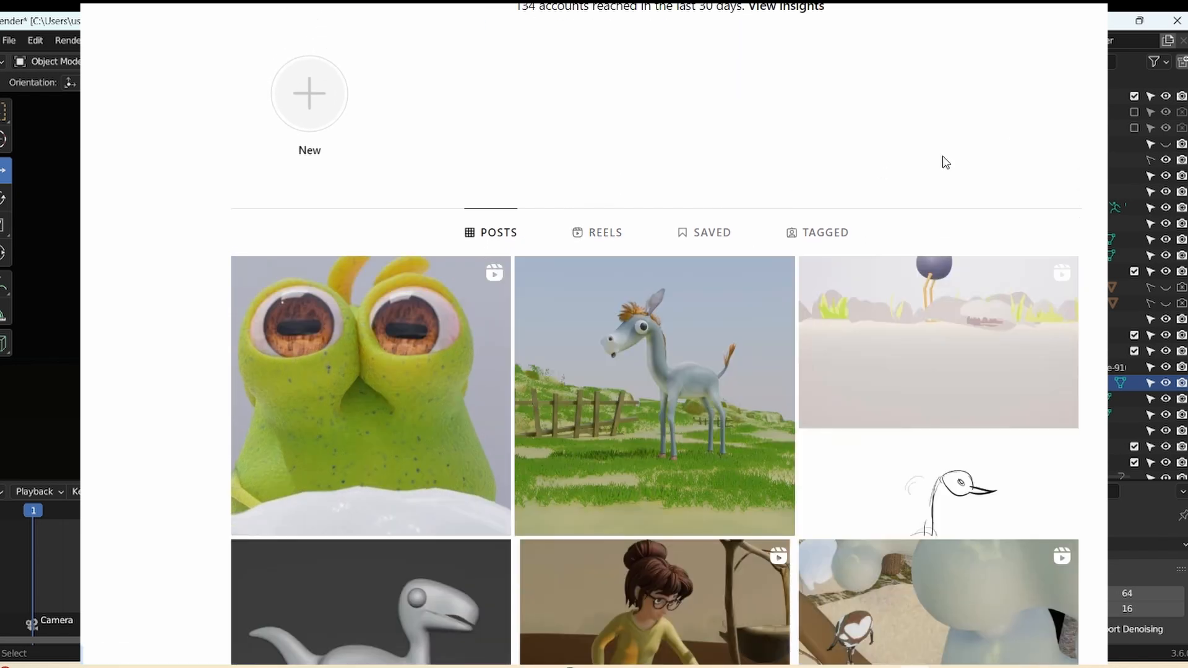
pyautogui.scroll(3, 594, 334)
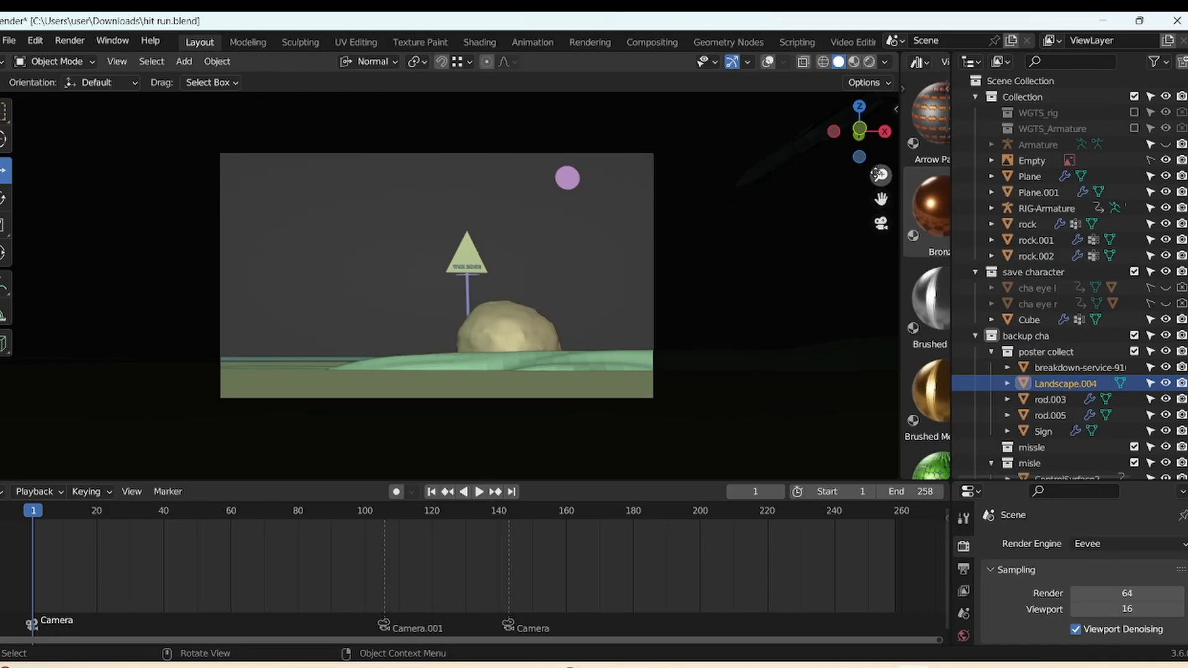
pyautogui.moveTo(881, 175)
pyautogui.mouseDown()
pyautogui.moveTo(881, 186)
pyautogui.moveTo(872, 160)
pyautogui.moveTo(868, 177)
pyautogui.mouseUp()
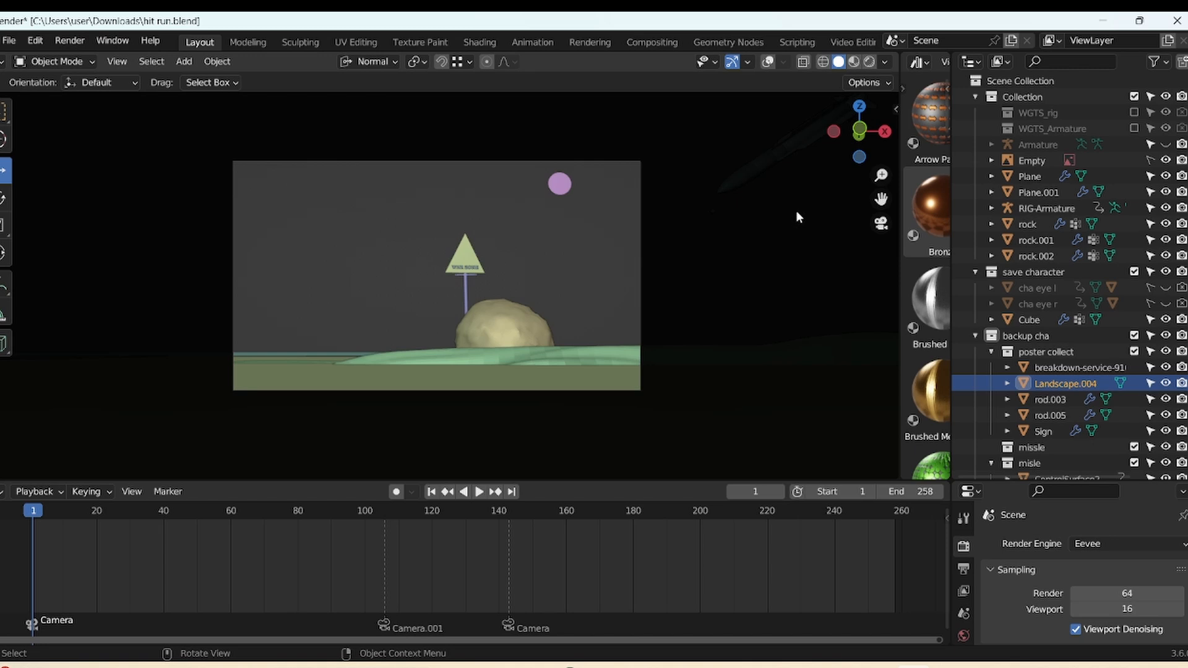